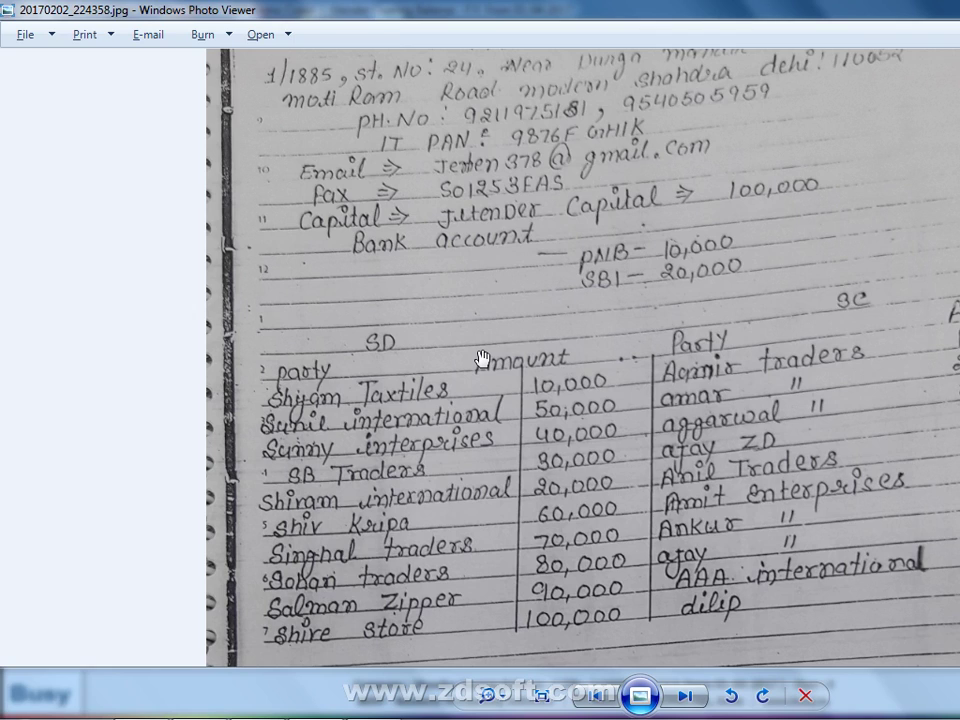
Switch to Busy and expand the receipt voucher options among the transactions.
key(alt+Tab)
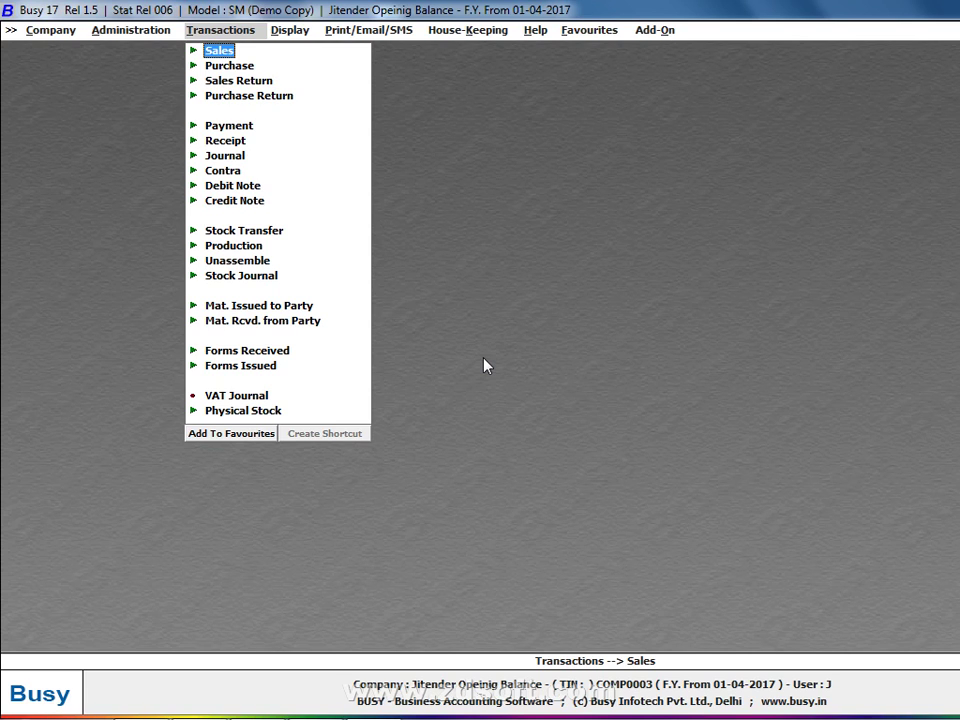
key(Down)
key(Down)
key(Down)
key(Down)
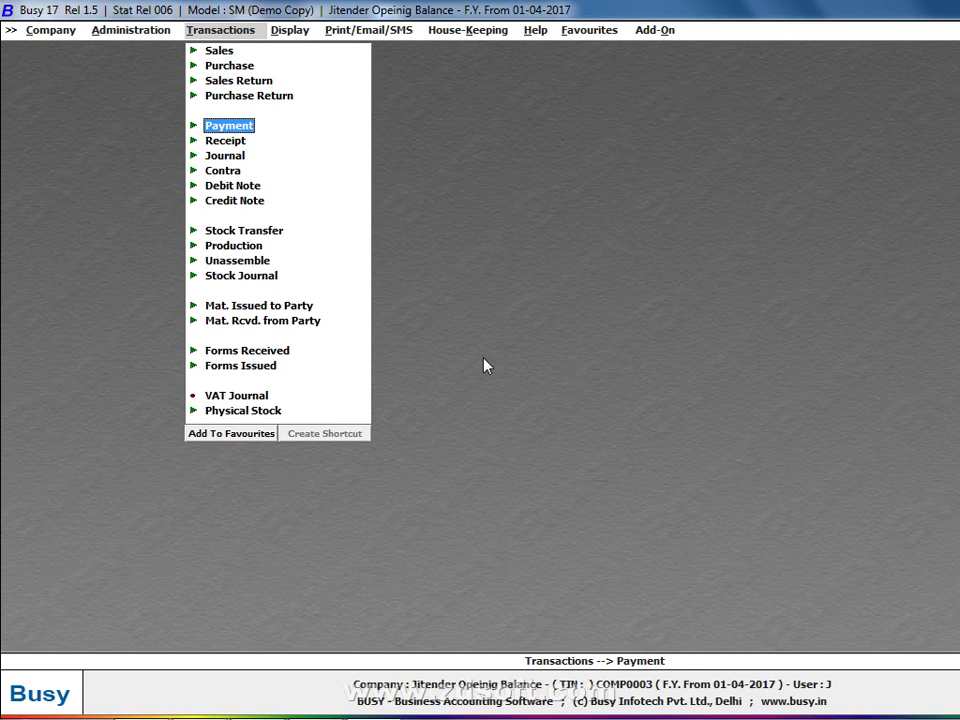
key(Down)
key(Return)
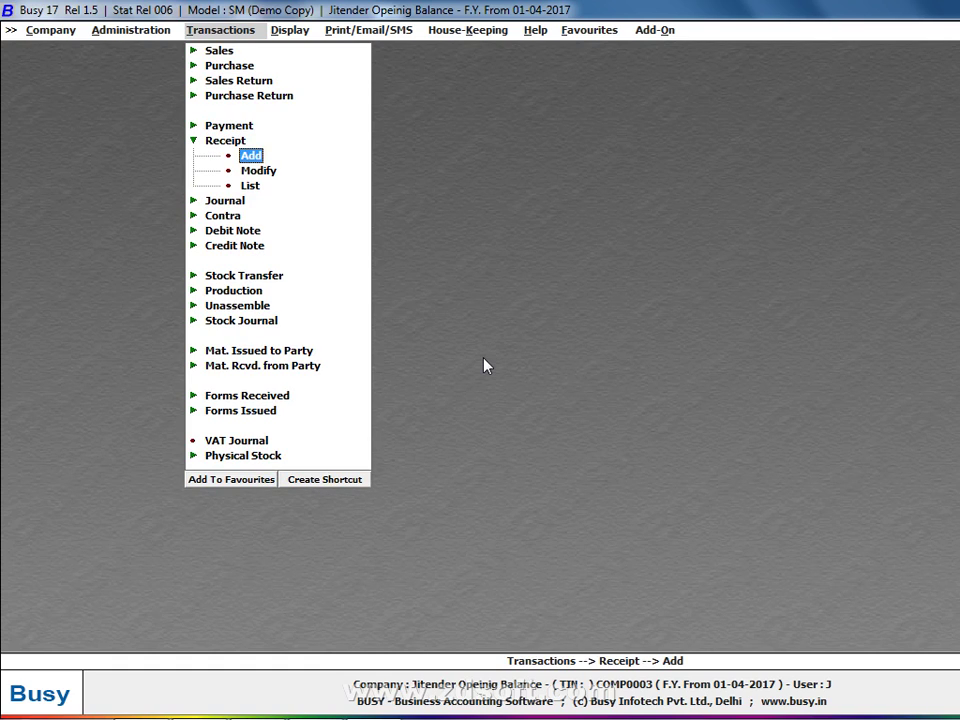
key(Return)
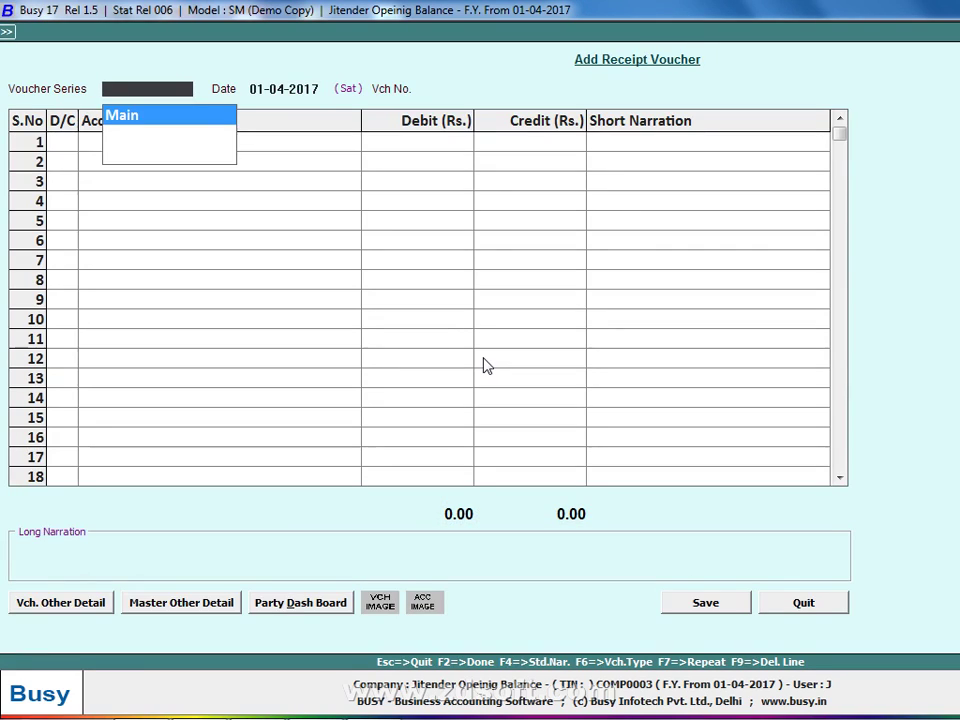
key(Return)
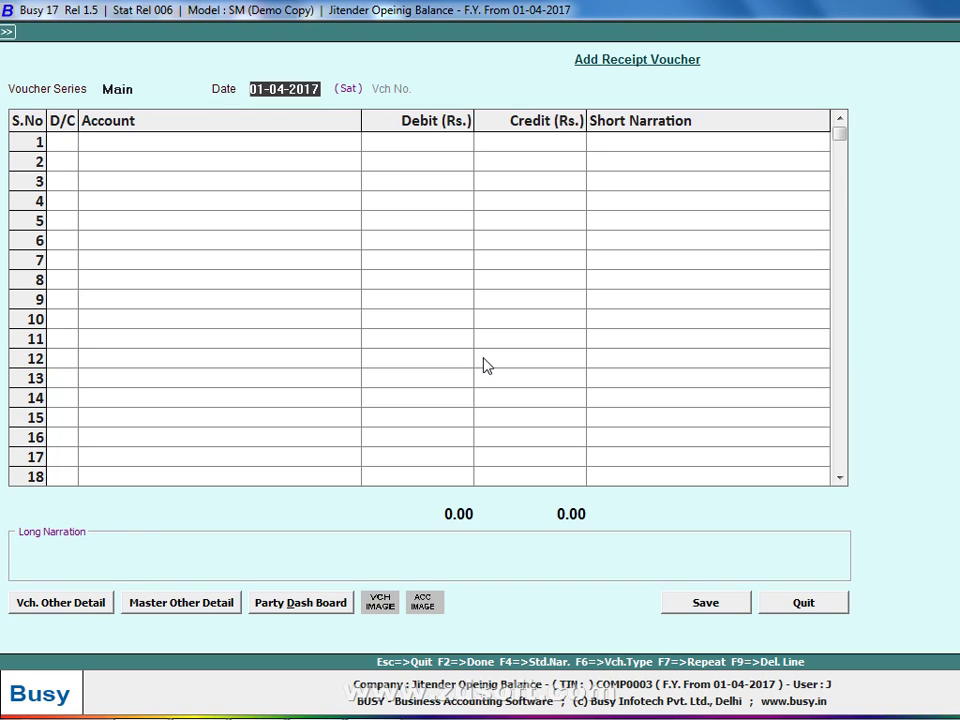
key(Escape)
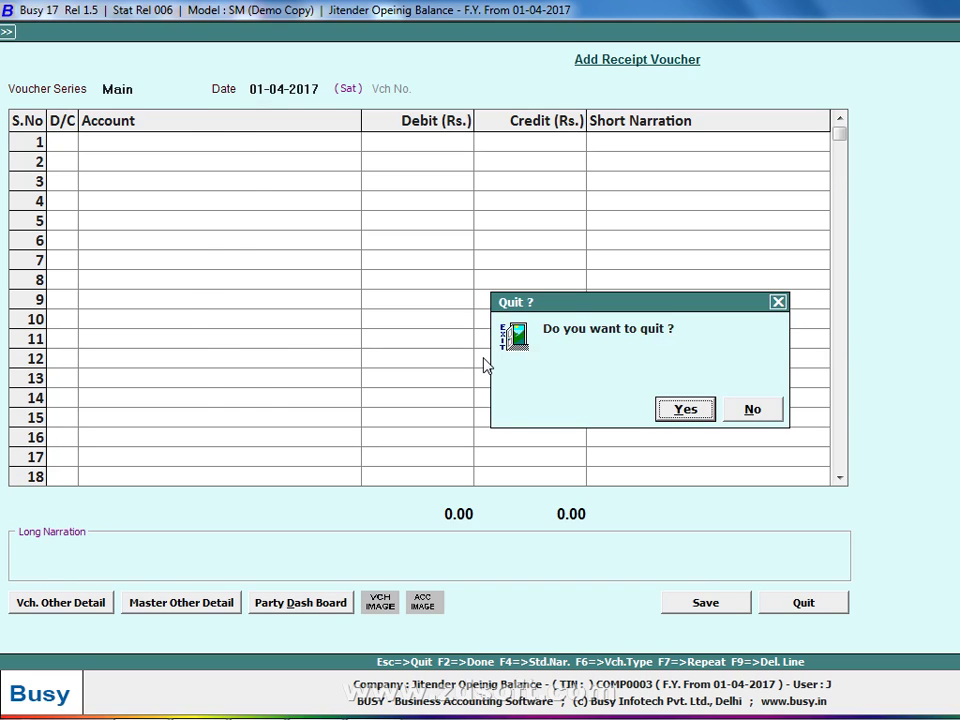
key(Return)
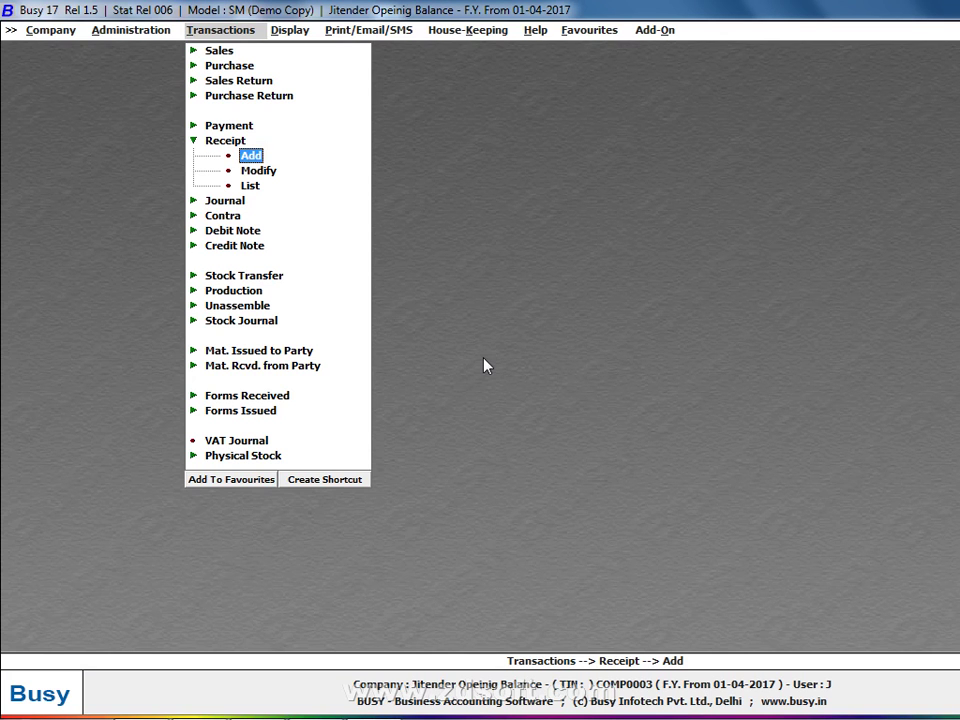
key(Up)
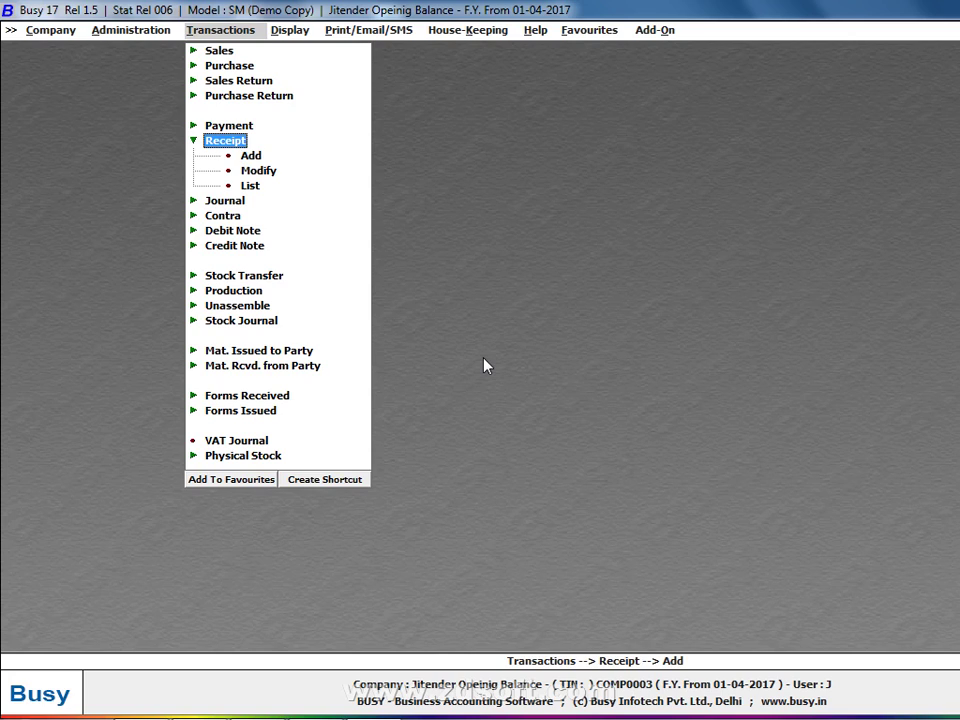
key(Up)
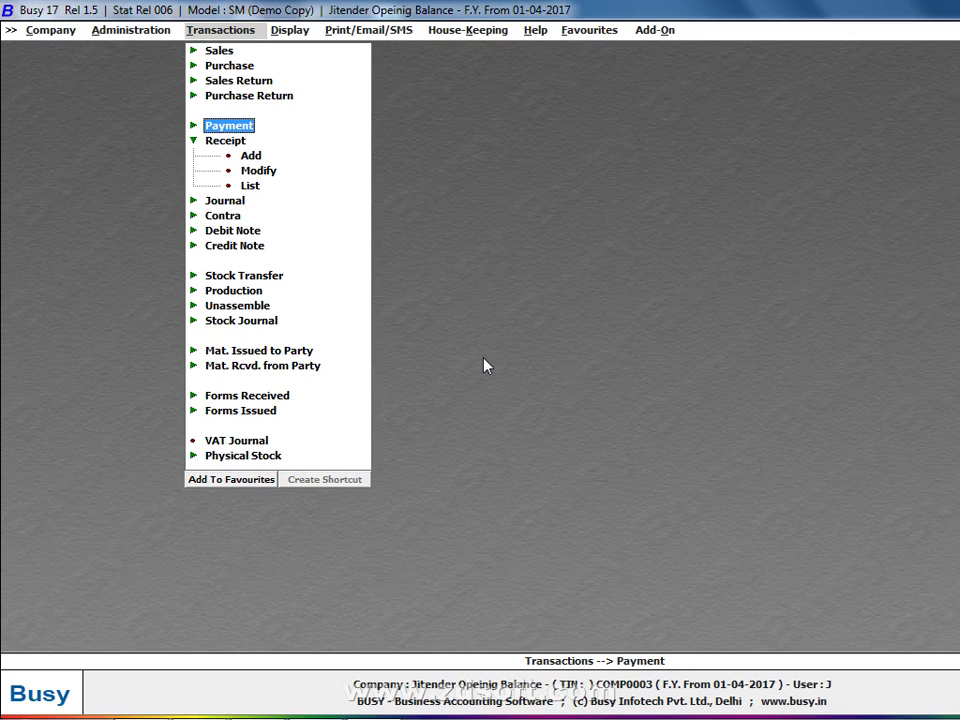
key(Down)
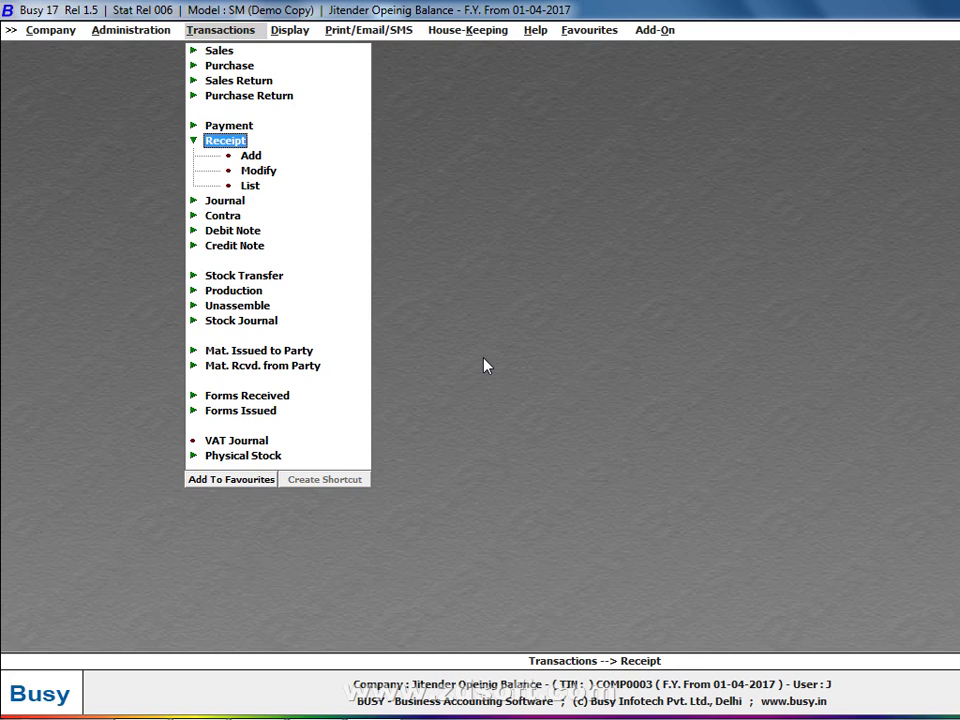
key(Up)
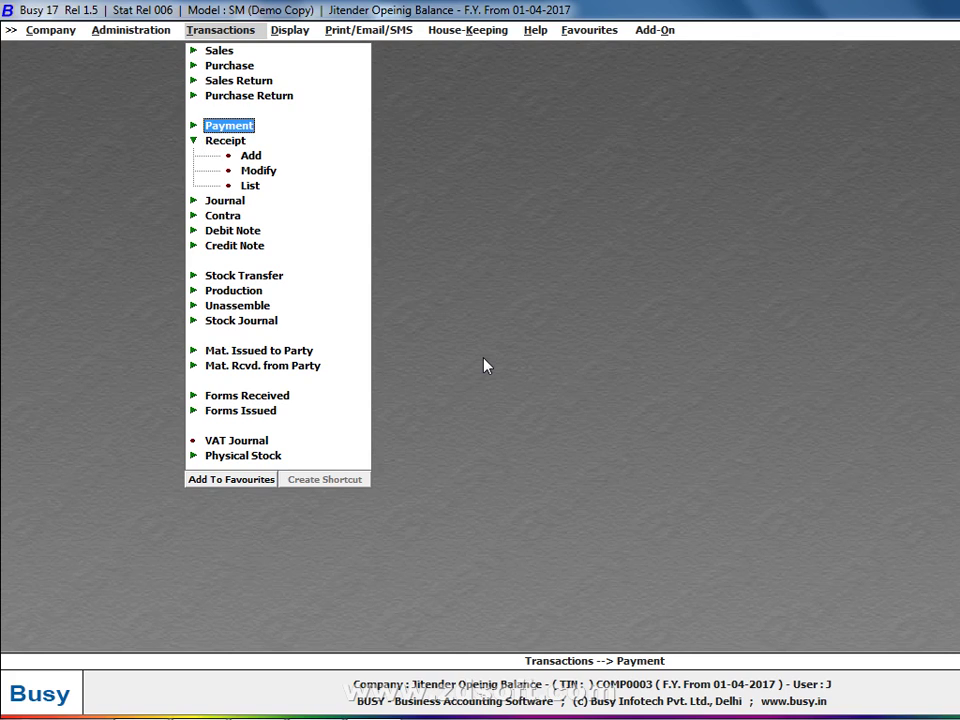
key(Down)
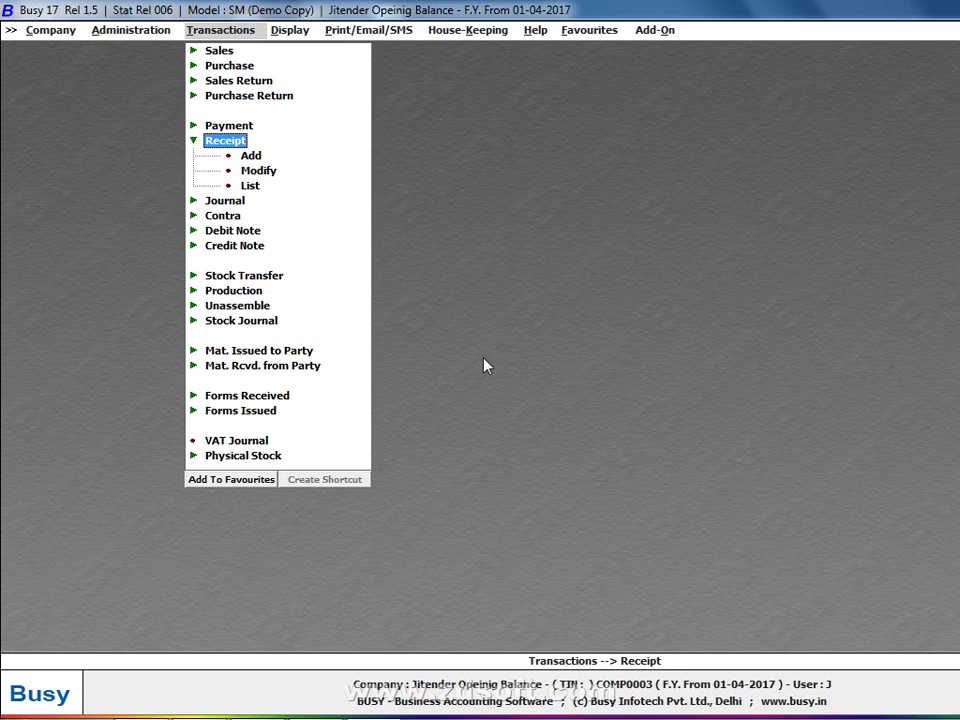
key(Down)
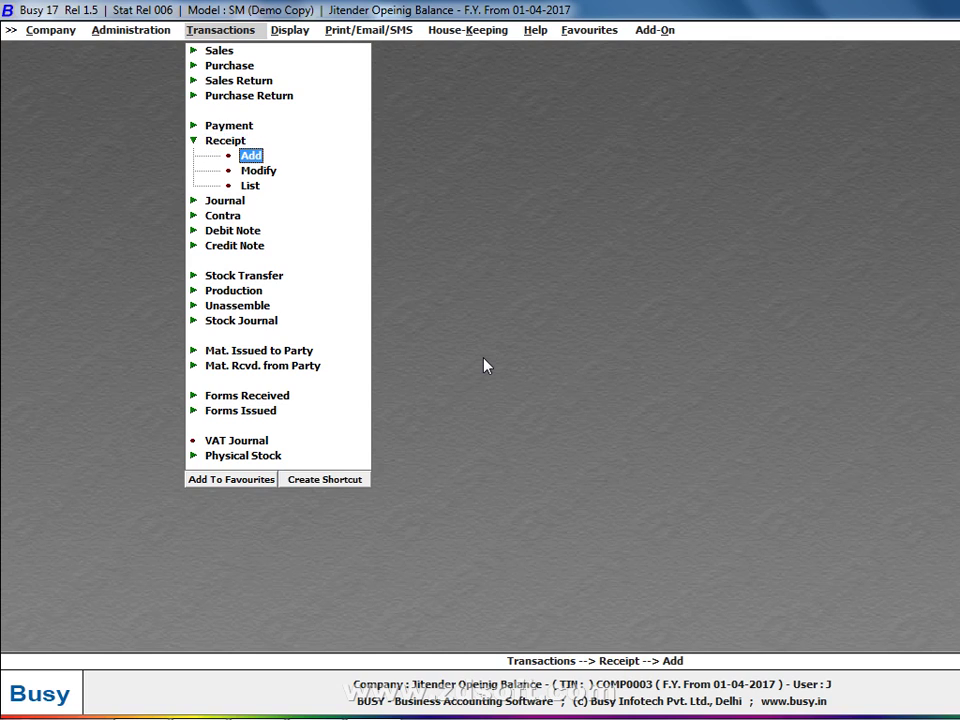
Start a new receipt voucher in the Main series dated 01-04-2017, with its first line as a credit entry.
key(Return)
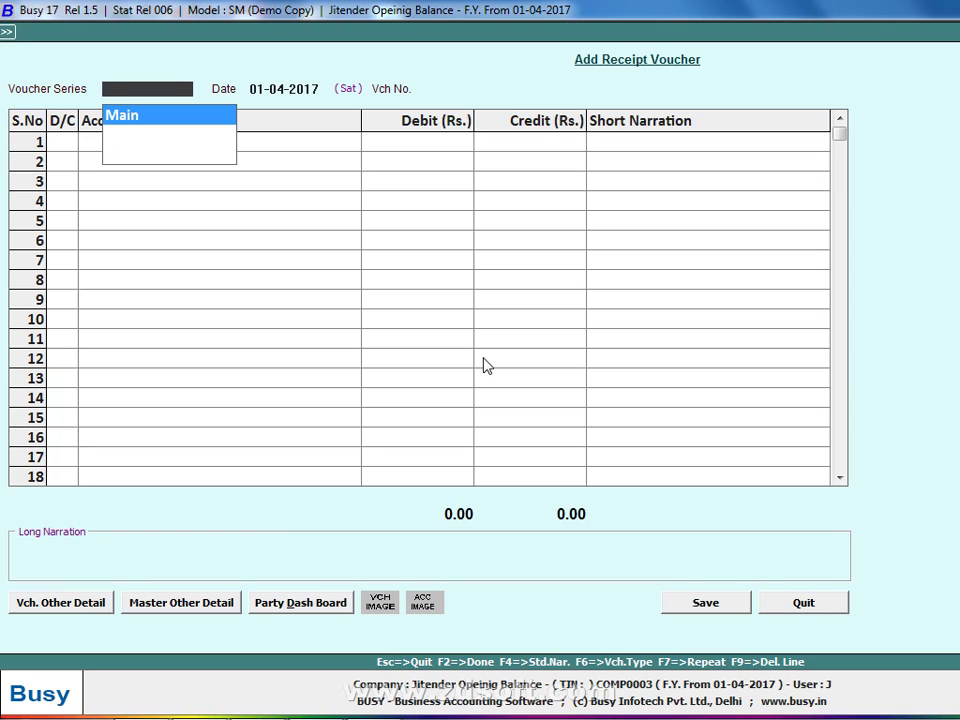
key(Return)
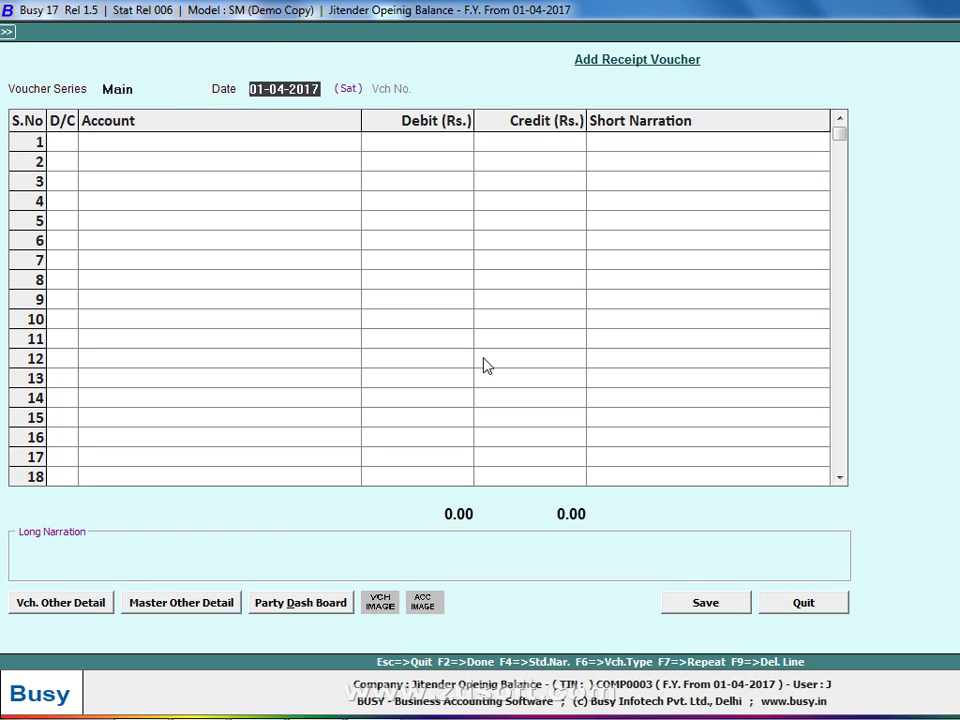
key(alt+Tab)
click(481, 357)
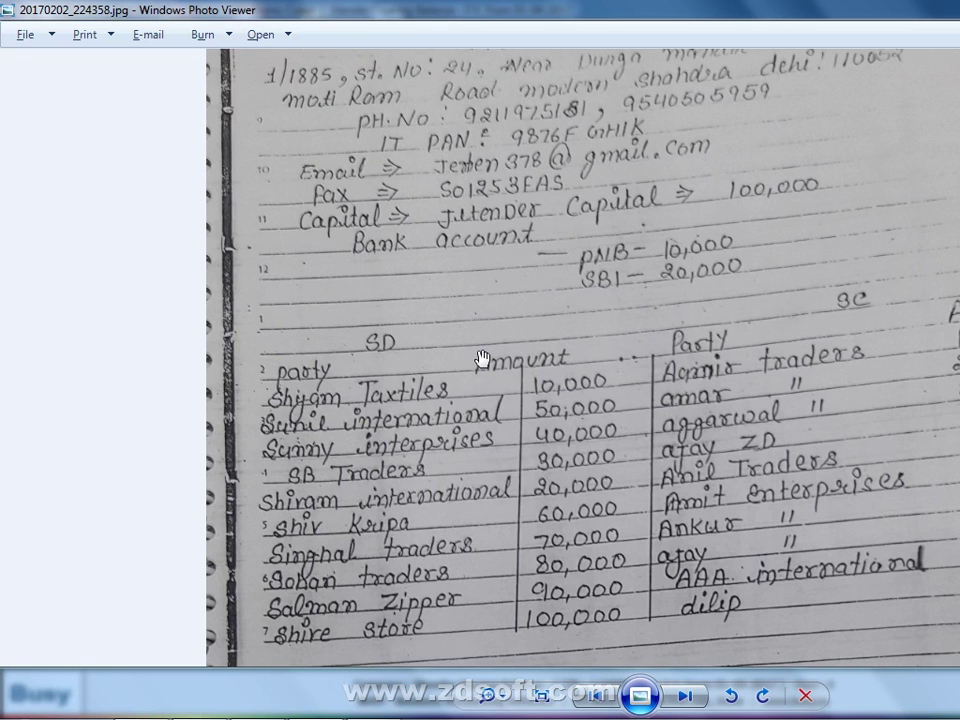
key(alt+Tab)
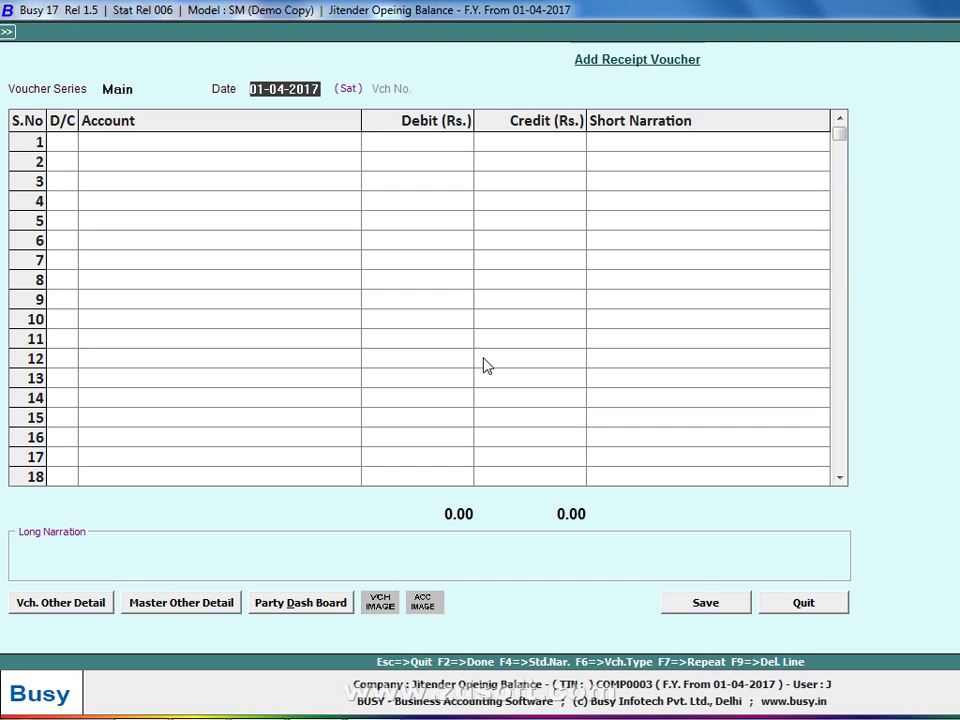
key(Return)
key(Return)
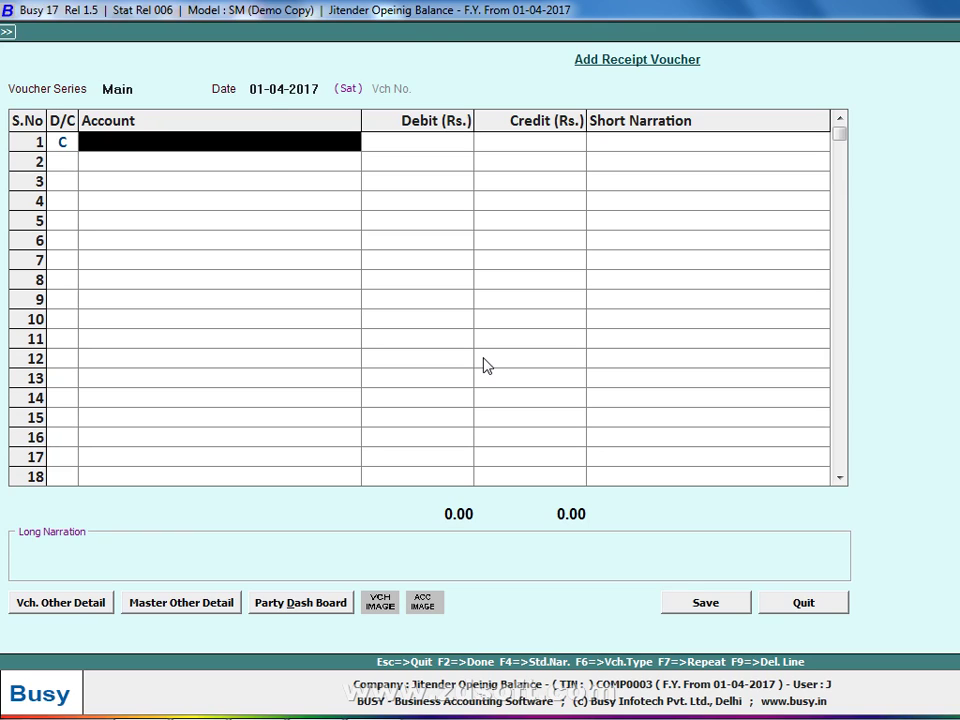
Create a new account from the voucher's first line, naming it with the owner's first name followed by "Captial".
key(F3)
text(jitende)
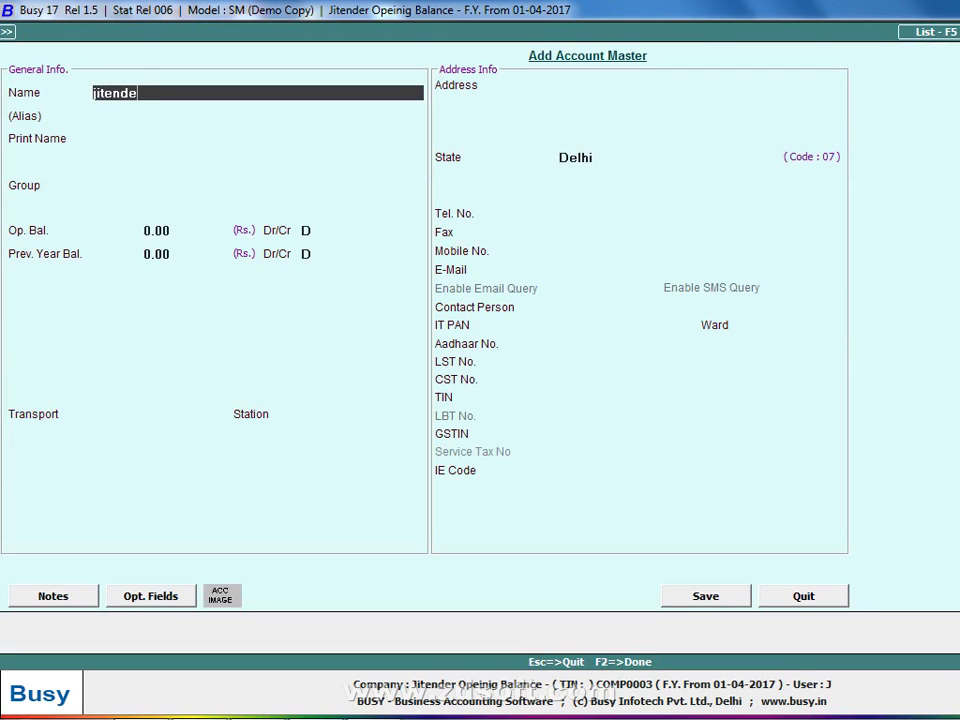
text(r capote)
key(BackSpace)
key(BackSpace)
key(BackSpace)
key(BackSpace)
text(t)
key(BackSpace)
key(BackSpace)
key(BackSpace)
key(BackSpace)
key(BackSpace)
key(BackSpace)
key(BackSpace)
key(BackSpace)
key(BackSpace)
key(BackSpace)
key(BackSpace)
key(BackSpace)
text(Jitender Capot)
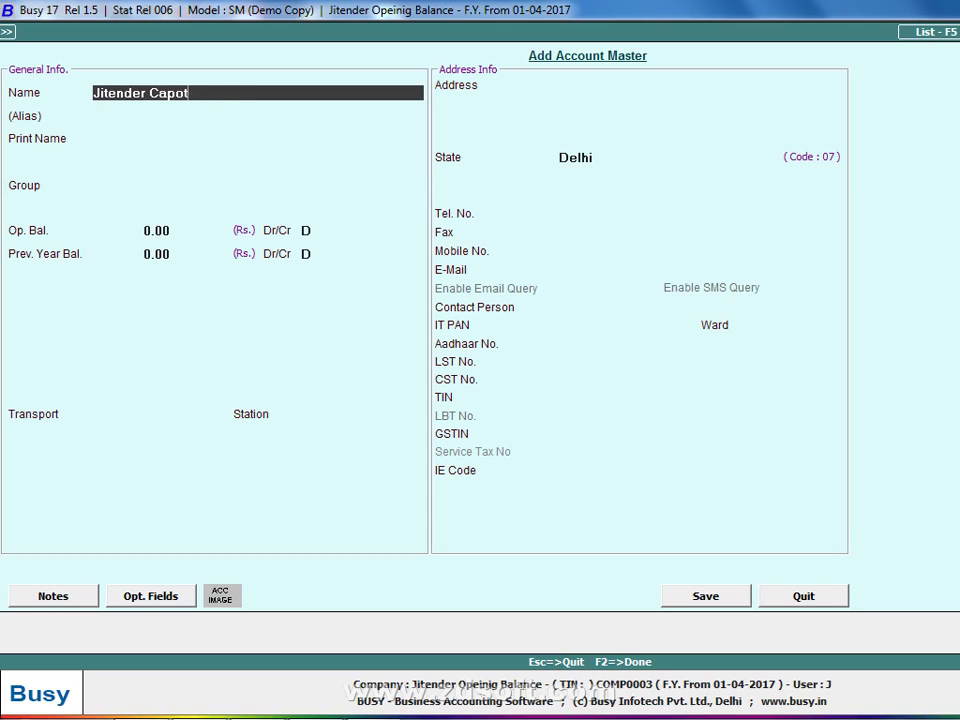
key(BackSpace)
text(tial)
Leave the alias blank, keep the print name matching the account name, and assign the account to the Capital Account group.
key(Return)
key(Return)
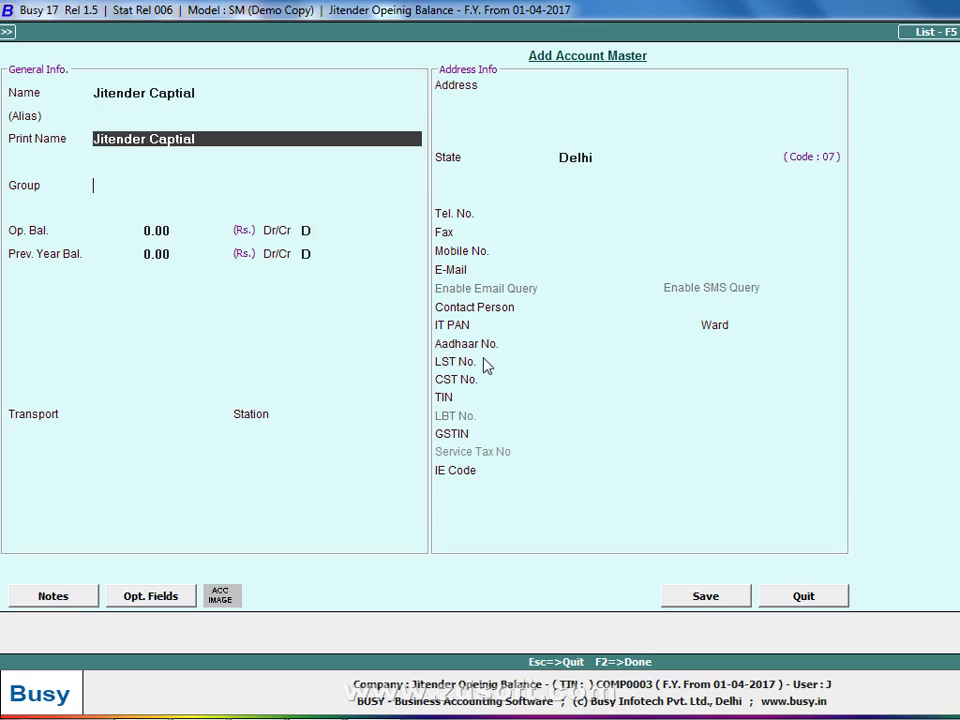
key(Return)
text(c)
key(Return)
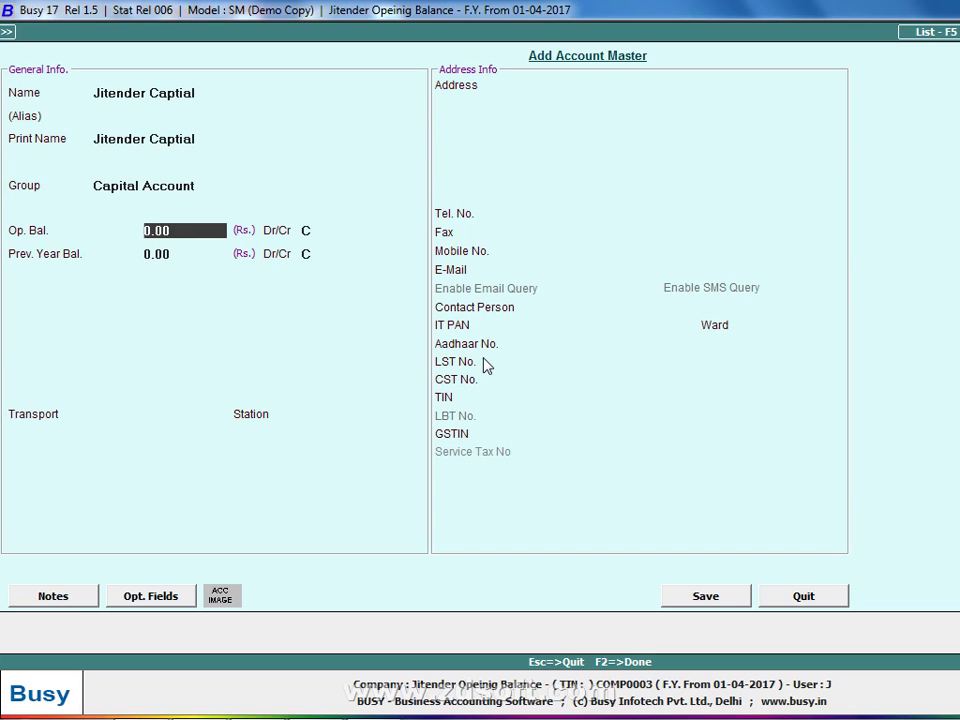
Correct the second word of the account name to "Capital" and save the account master.
key(Up)
key(Up)
key(Up)
key(Up)
key(Right)
key(End)
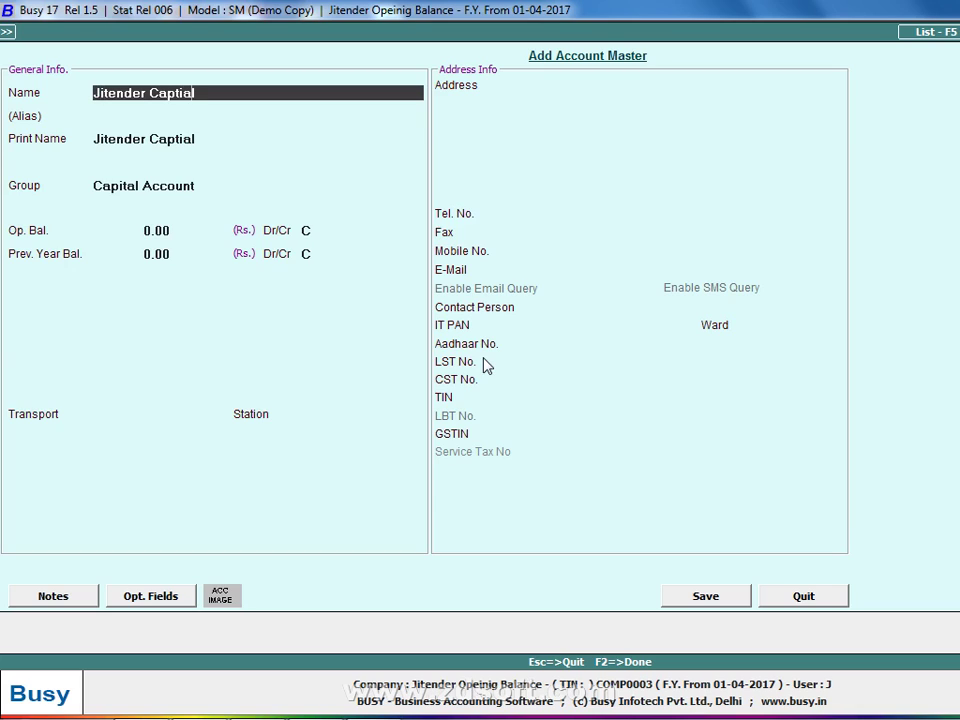
key(Left)
key(BackSpace)
key(Return)
key(Return)
key(Return)
key(Return)
key(Return)
key(Up)
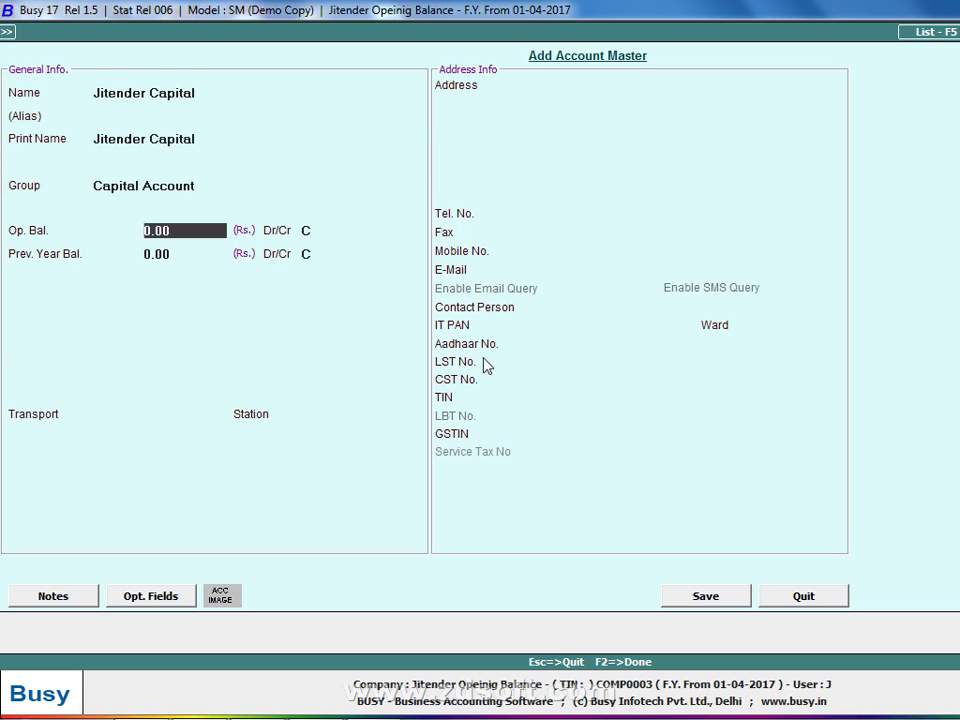
key(F2)
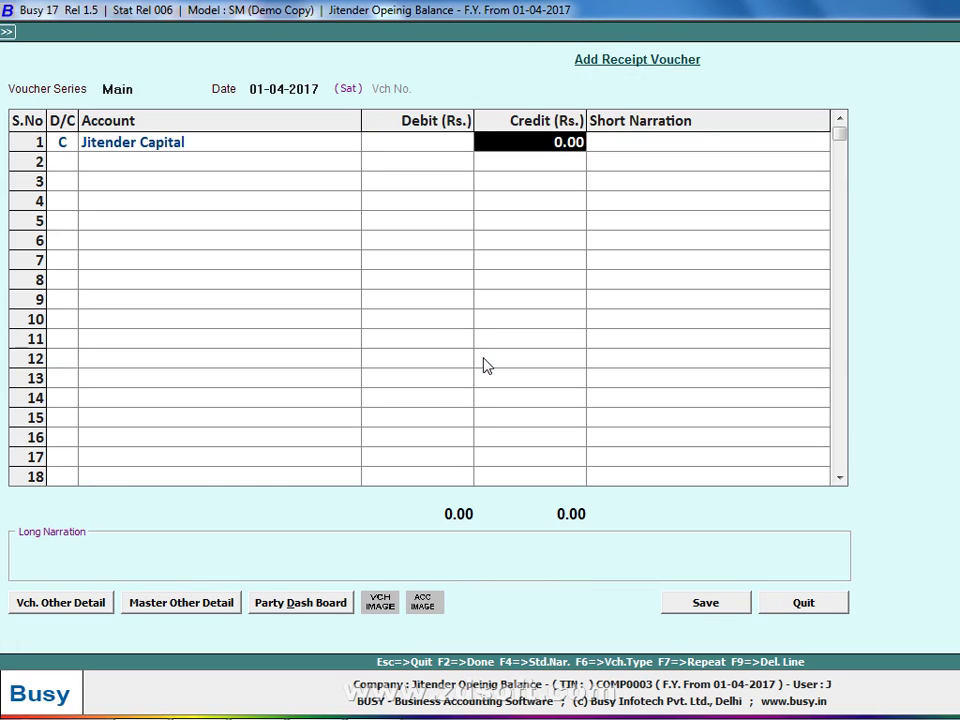
Credit the owner's capital account with 100000 on the first voucher line and set the second line as a debit.
text(100000)
key(Return)
key(Return)
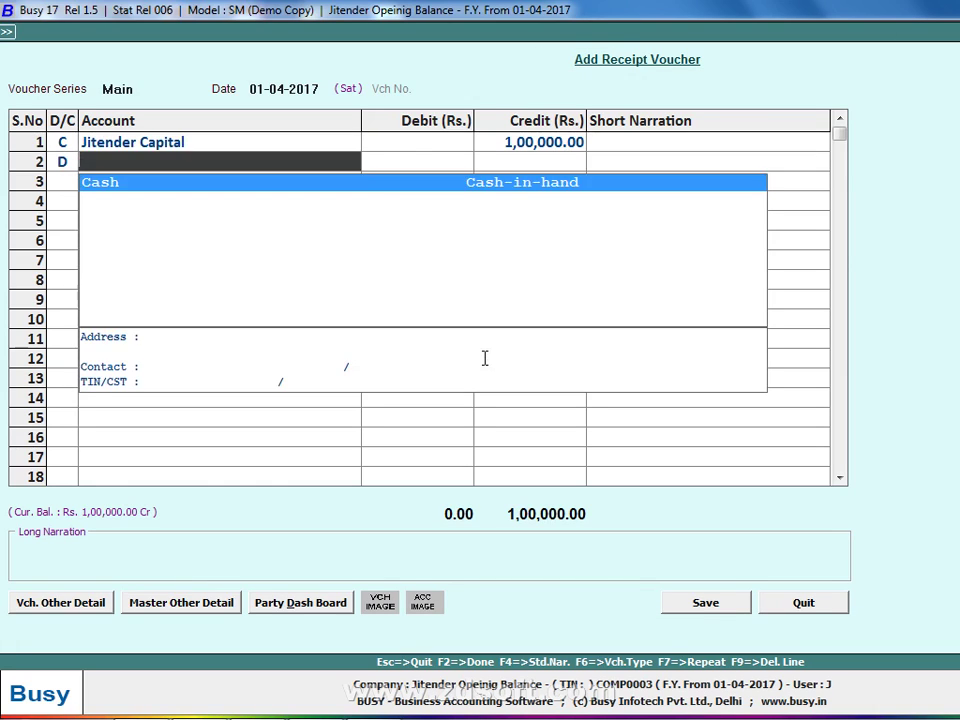
Debit Cash with 1,00,000 on the second line and save the receipt voucher.
key(Return)
key(Return)
key(Return)
key(Return)
key(Return)
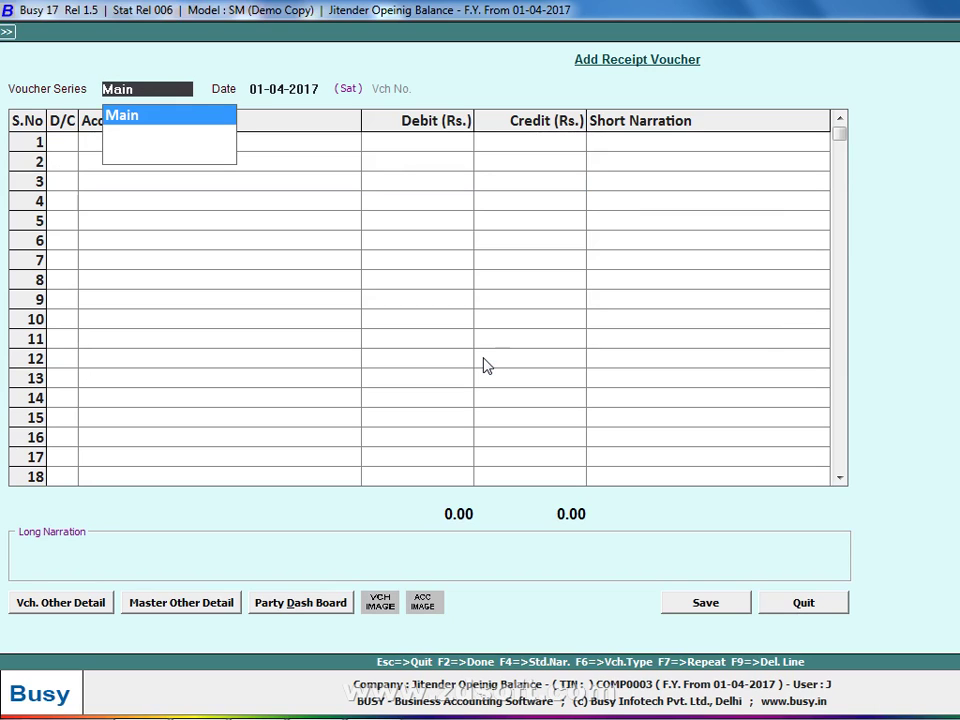
List the Main series receipt vouchers for 01-04-2017 and open the saved capital receipt.
key(Escape)
key(Return)
key(Return)
key(Return)
key(Return)
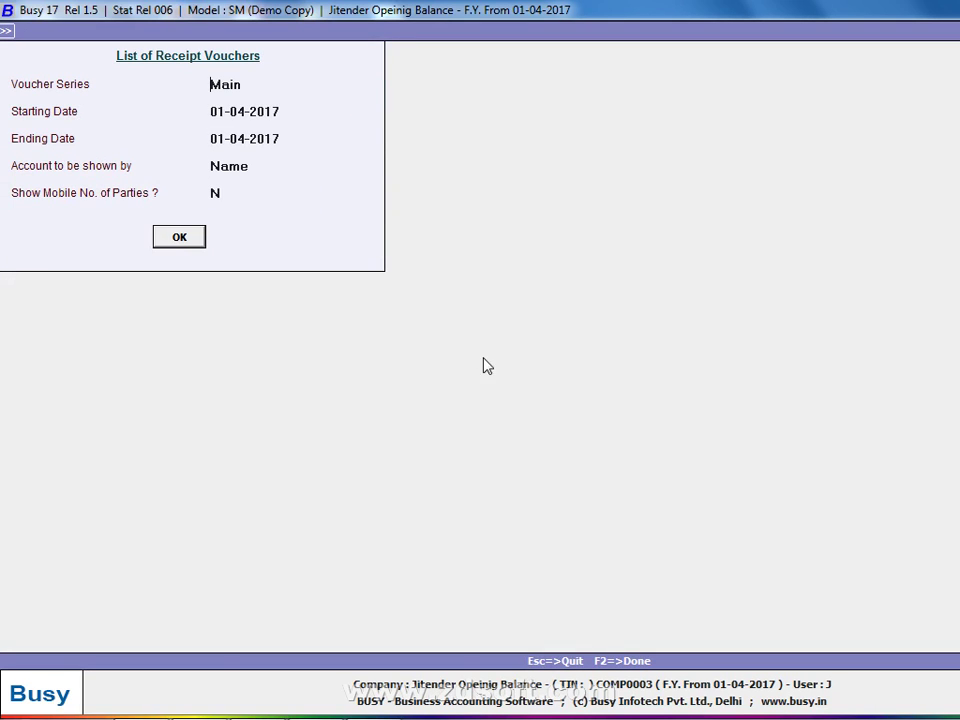
key(F2)
key(Return)
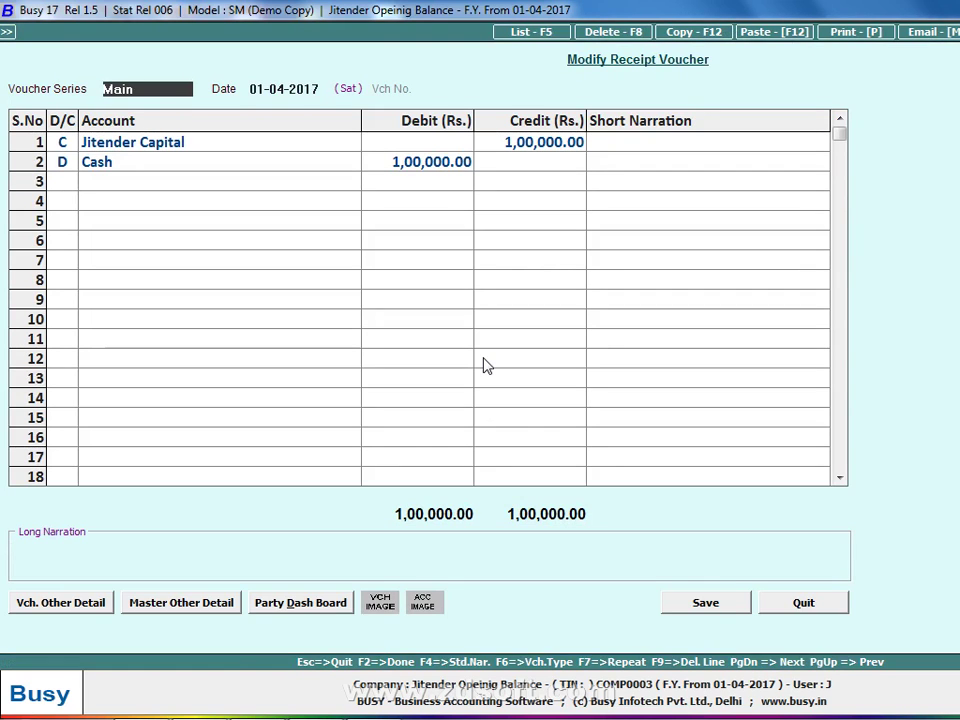
Review the receipt voucher's date, capital credit line and Cash debit line, and save it without changes.
key(Return)
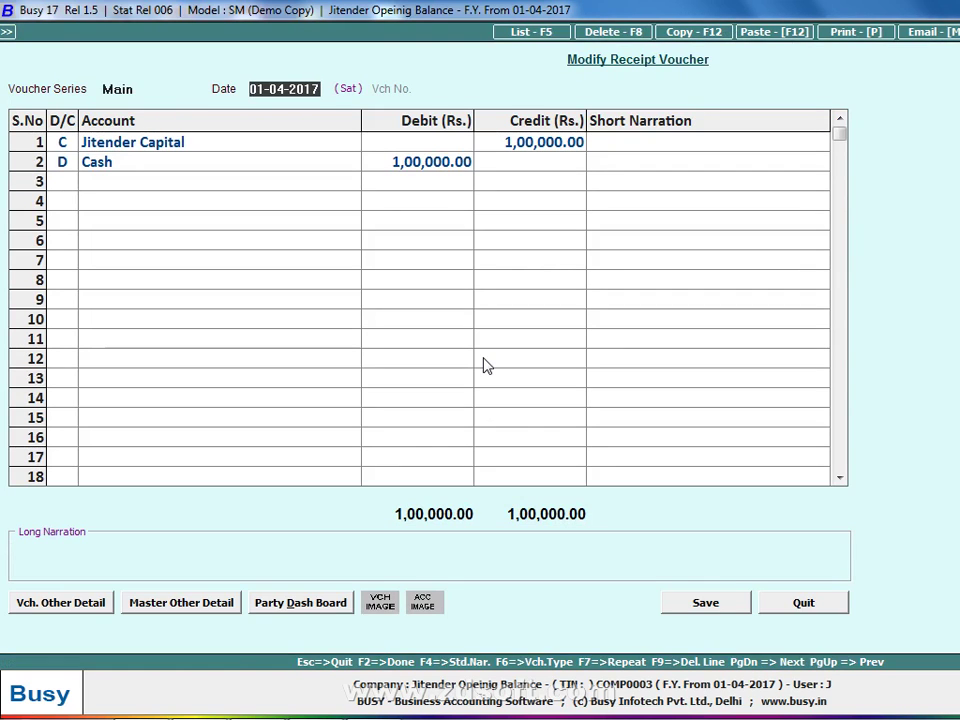
key(Return)
key(Return)
key(Return)
key(Return)
key(Return)
key(Return)
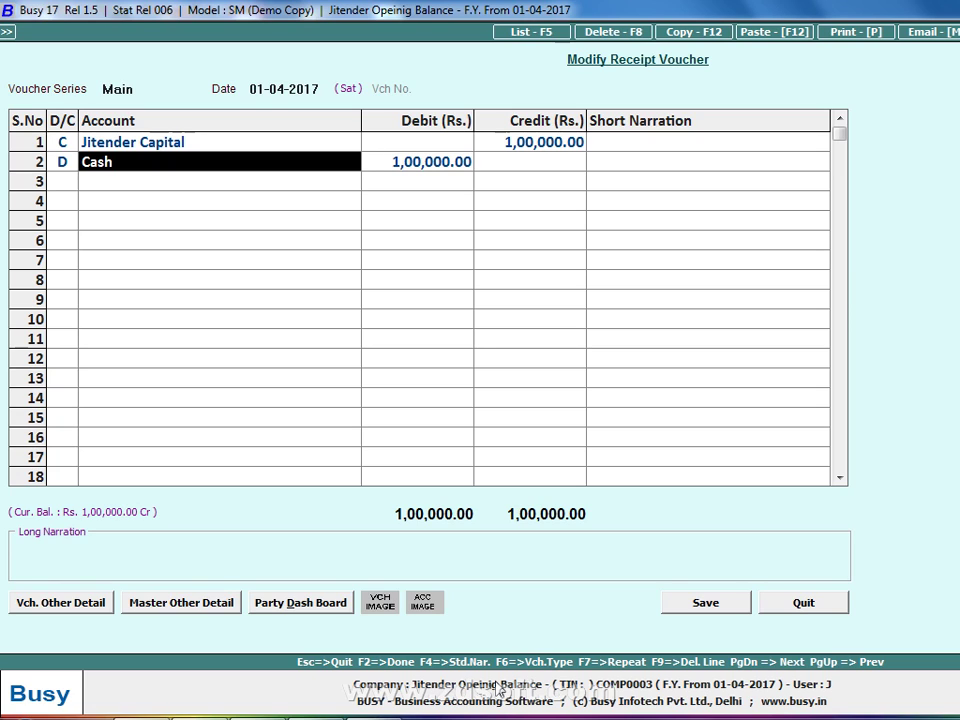
key(F2)
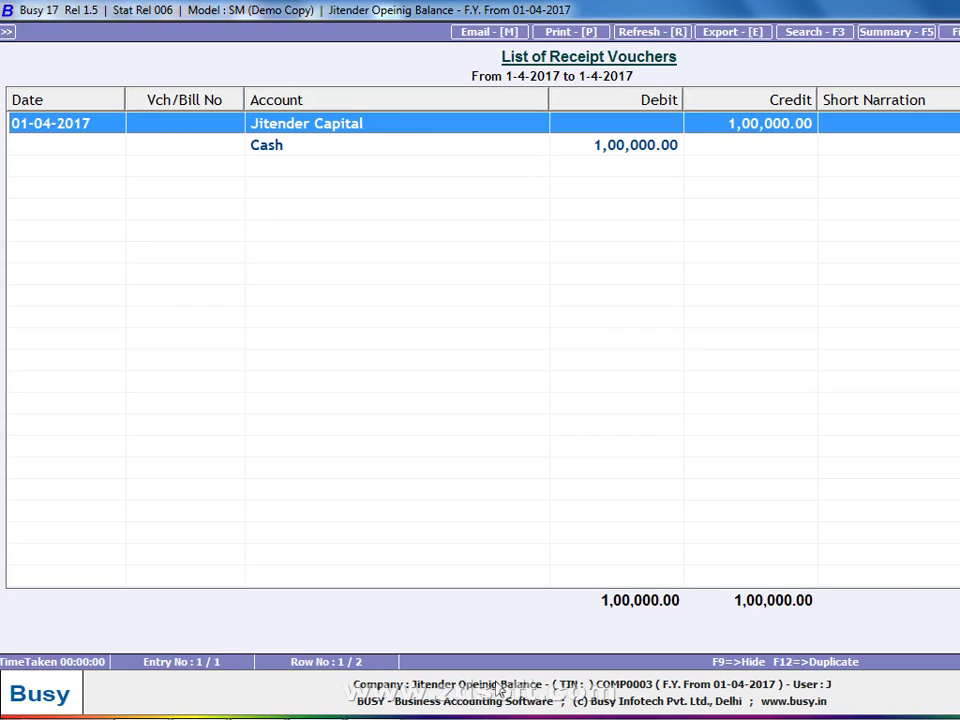
Close the receipt voucher list and quit receipt voucher entry.
key(Escape)
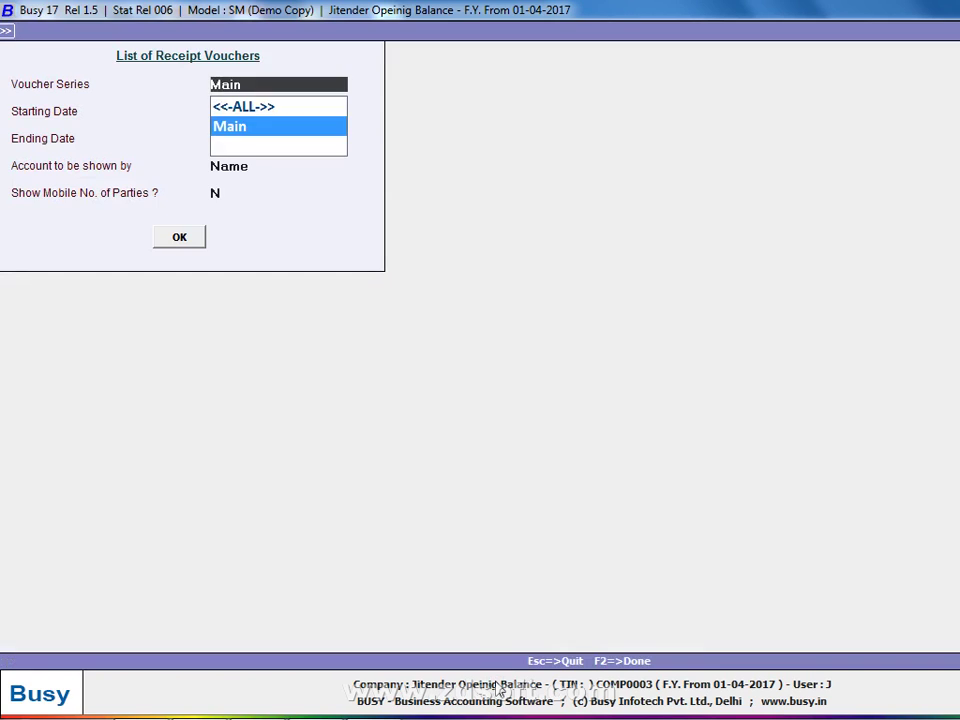
key(Escape)
key(Escape)
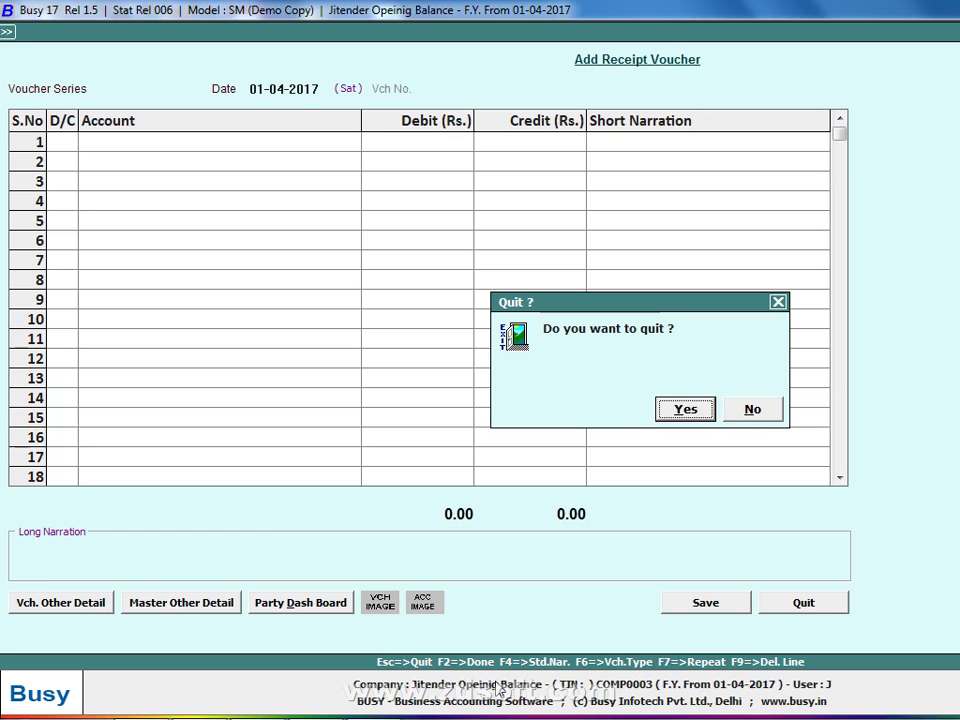
key(Return)
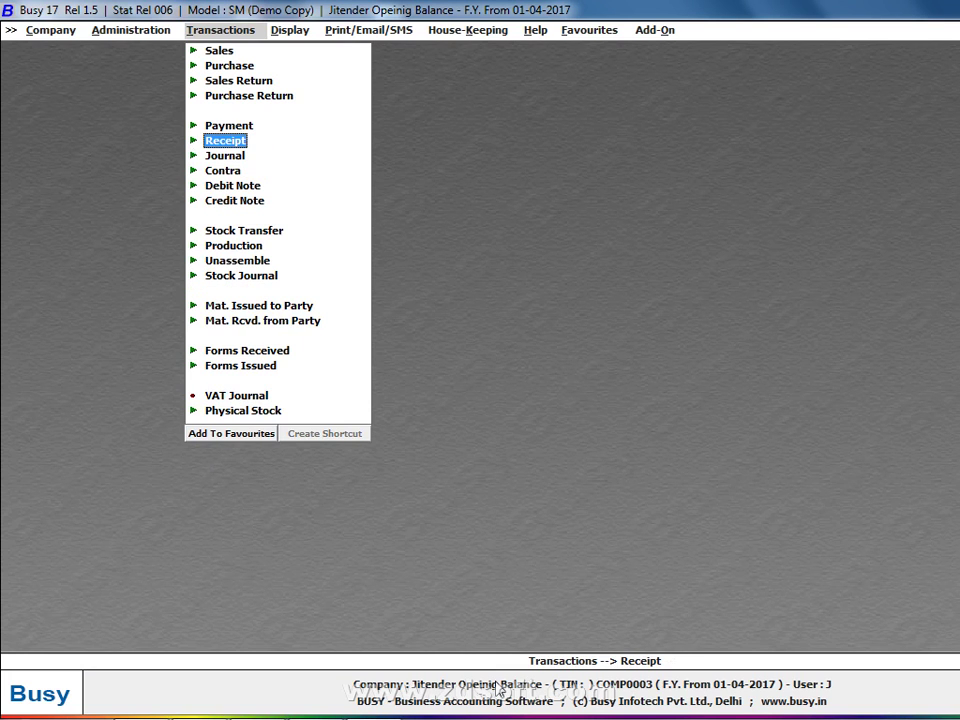
Start a Main series payment voucher dated 01-04-2017 and debit the owner's capital account with 150.
key(Up)
key(Return)
key(Return)
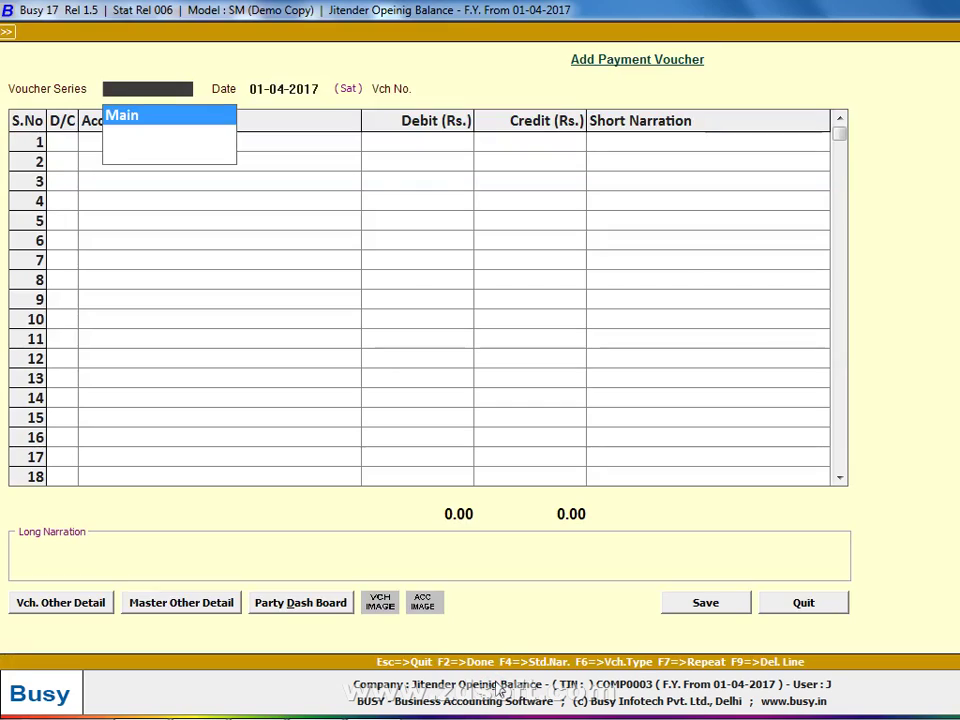
key(Return)
key(Return)
text(J)
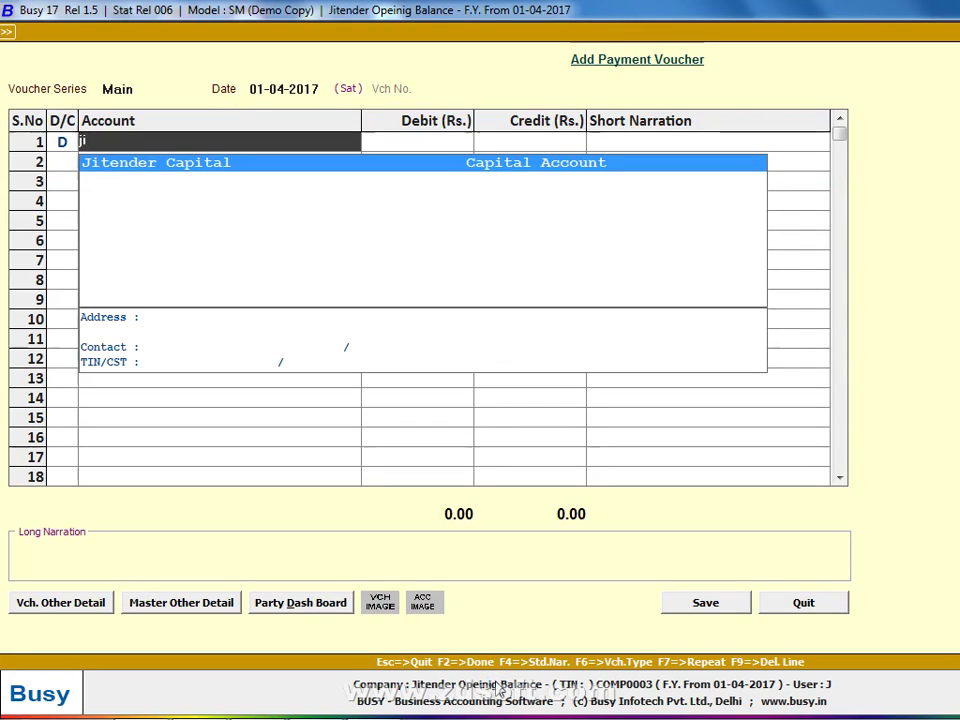
text(i)
key(Return)
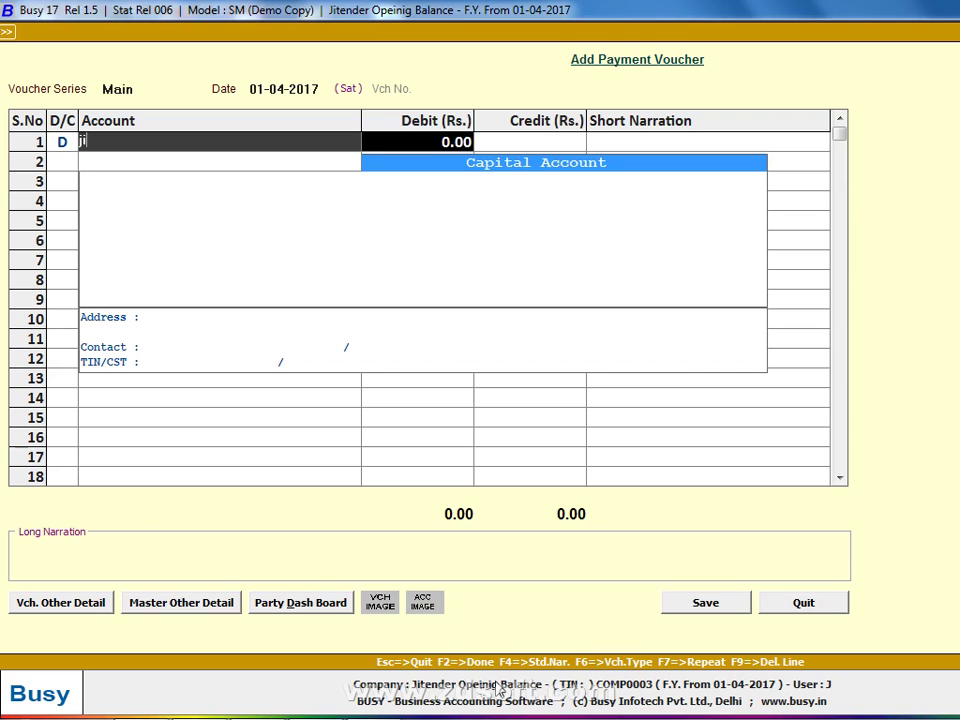
text(15)
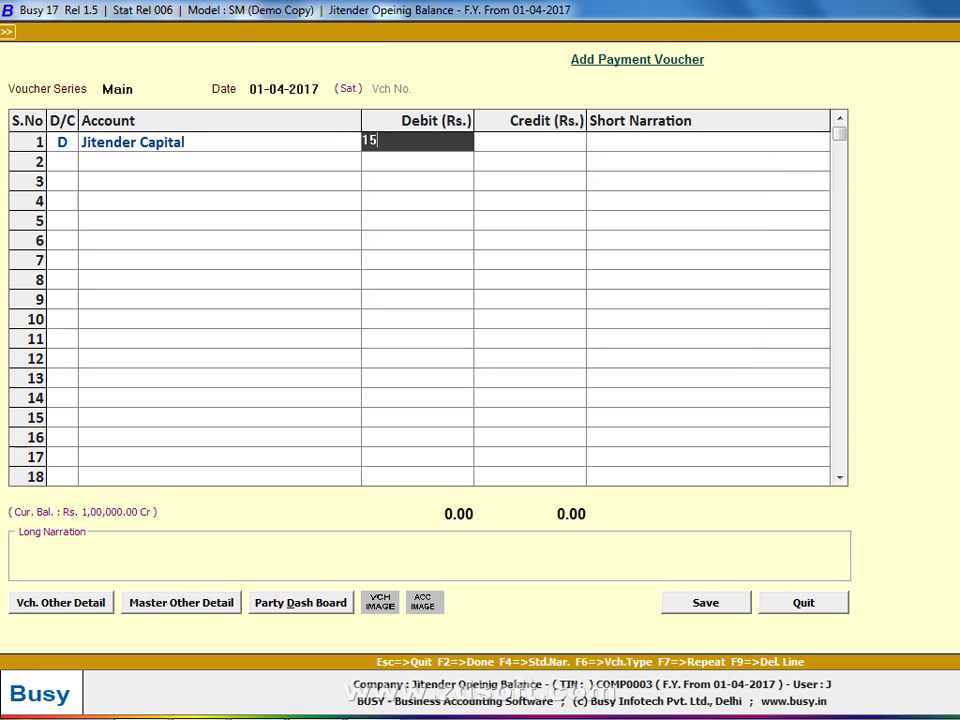
text(0)
key(Return)
Credit Cash with 150 on the second line, save the payment voucher and quit payment entry.
key(Return)
key(Return)
key(Return)
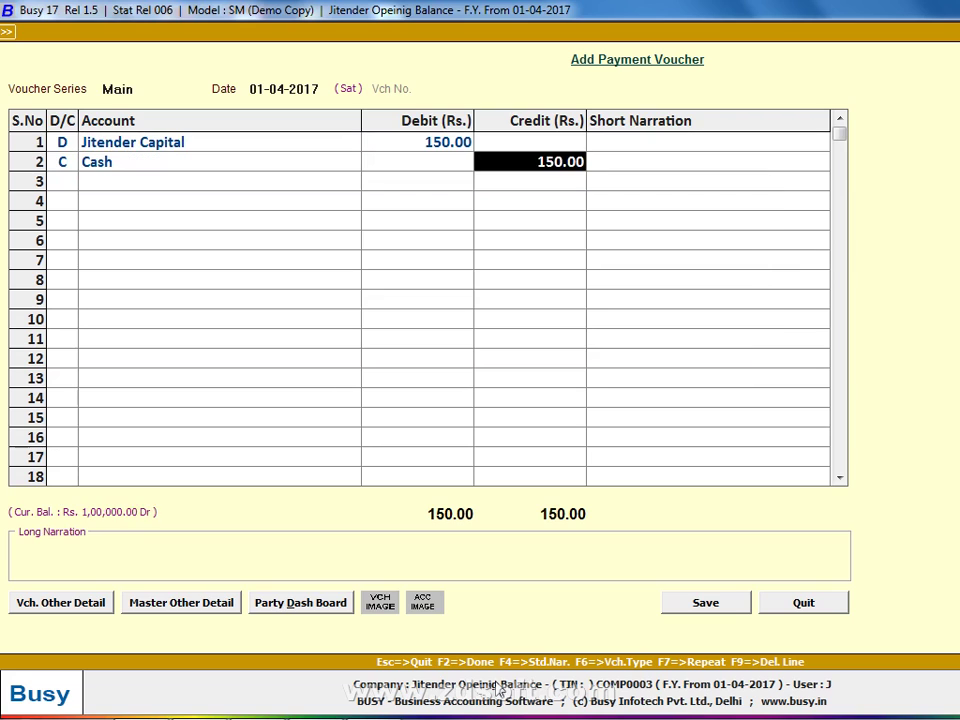
key(Return)
key(Return)
key(Return)
key(Return)
key(Return)
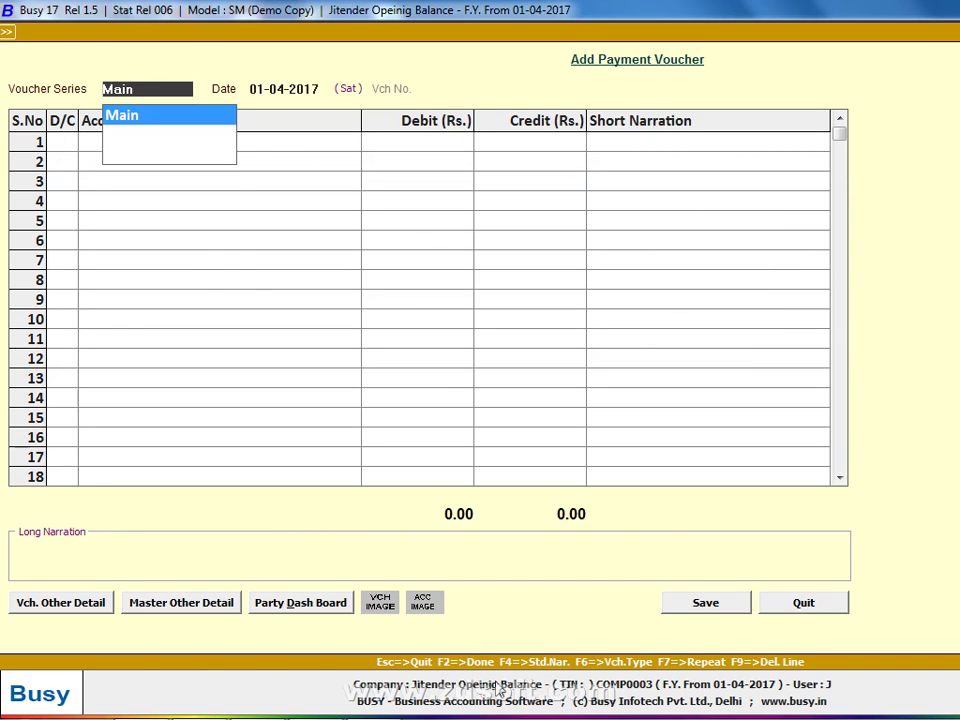
key(Escape)
key(Escape)
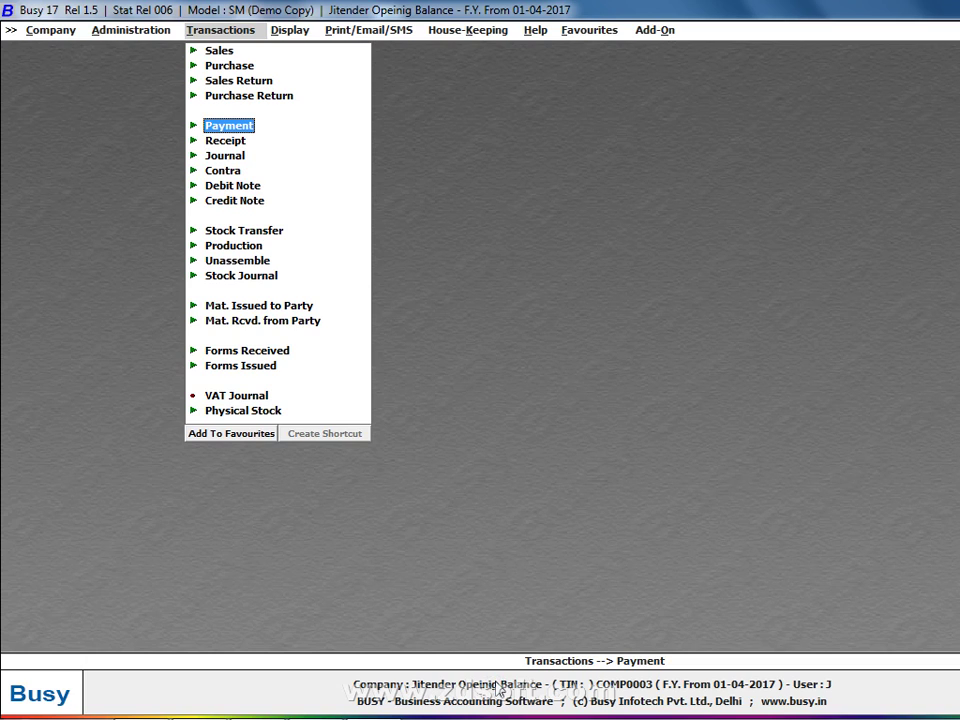
Display the account ledger of the owner's capital account for 01-04-2017 and examine its receipt and payment entries.
key(alt+l)
text(J)
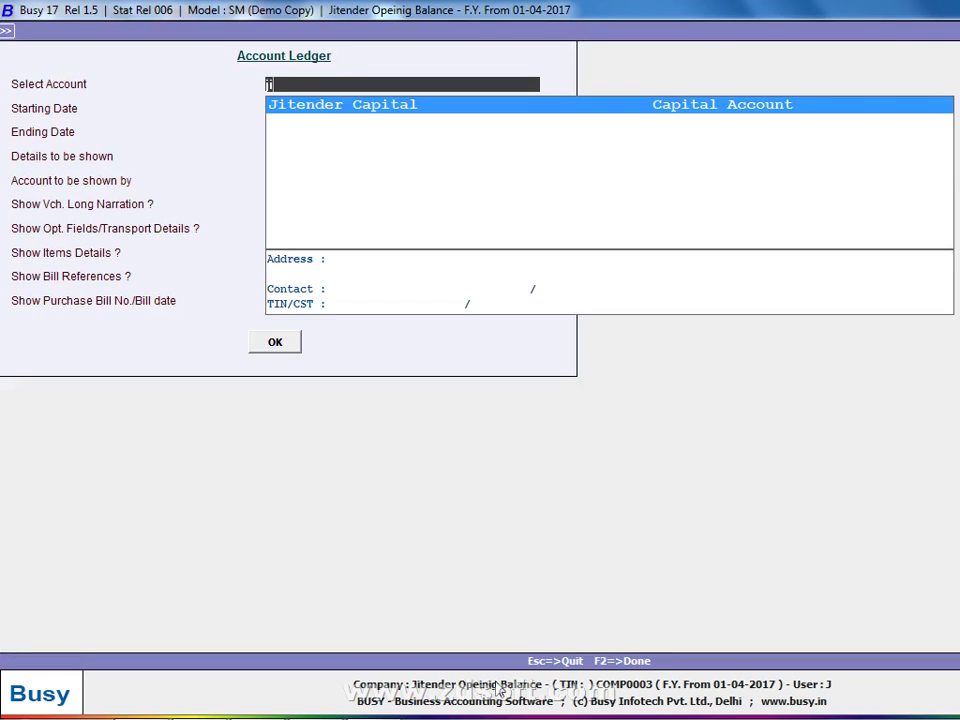
key(Return)
key(F2)
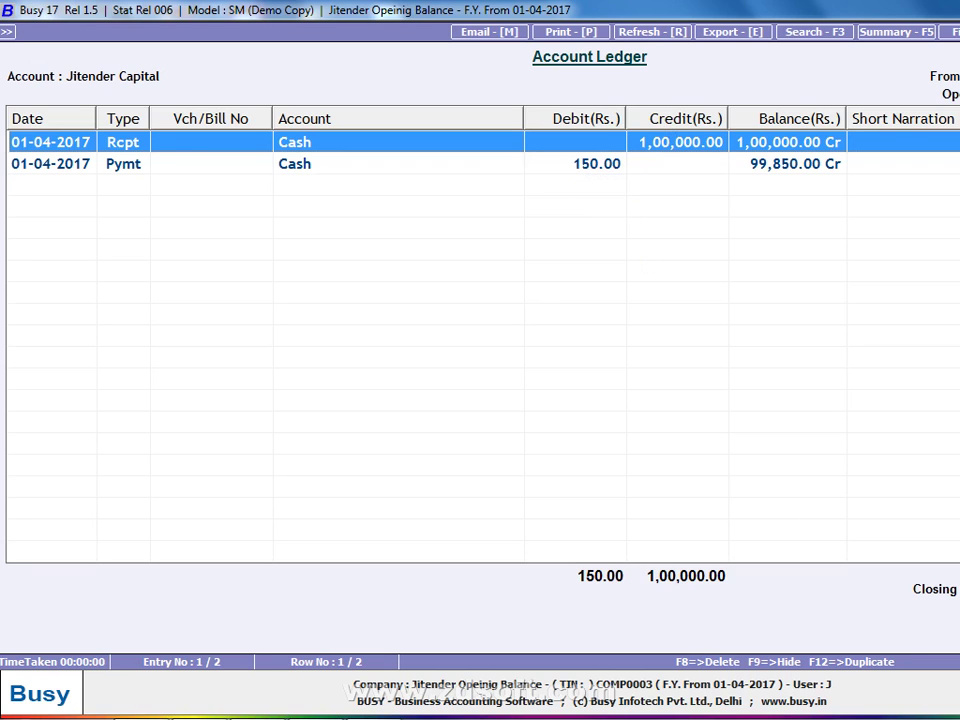
key(Escape)
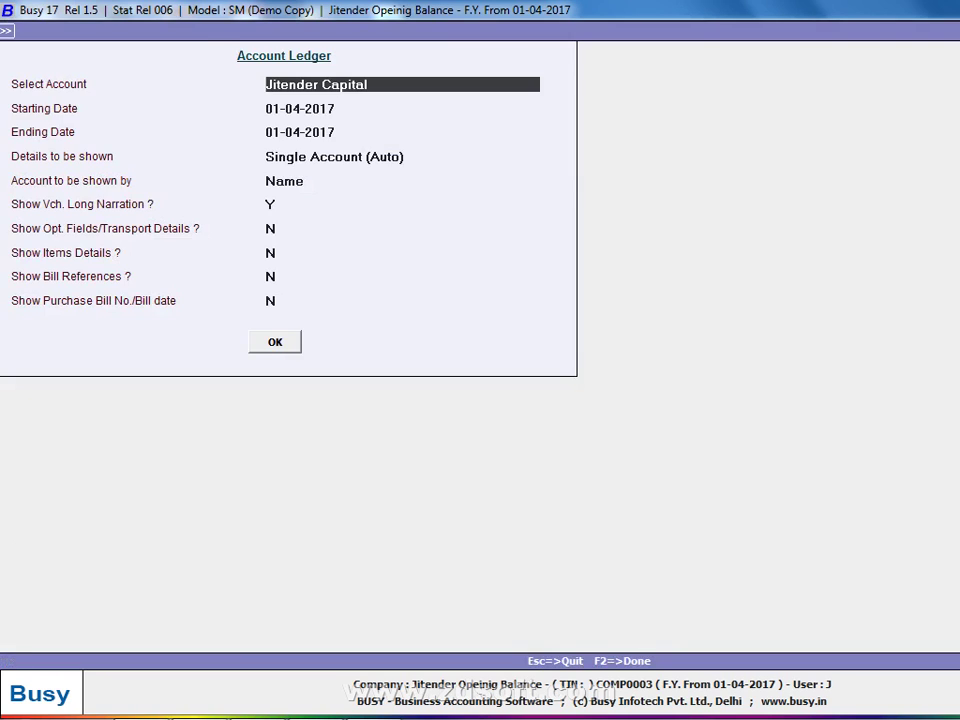
key(Escape)
click(275, 342)
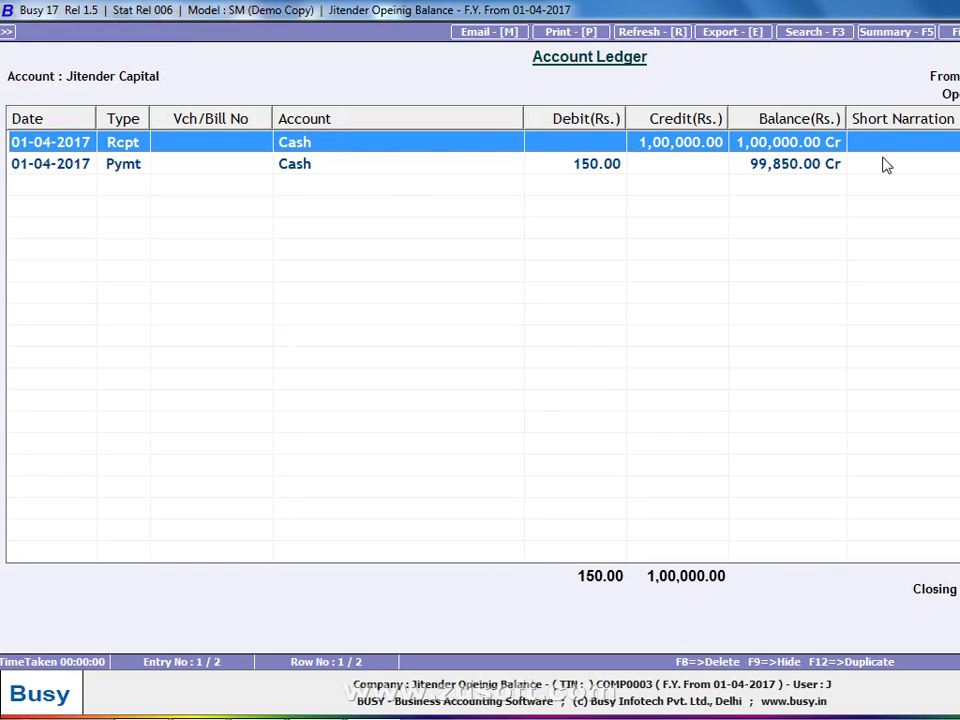
Display the Cash account ledger, examine its receipt and payment entries, and close the ledger report.
key(Escape)
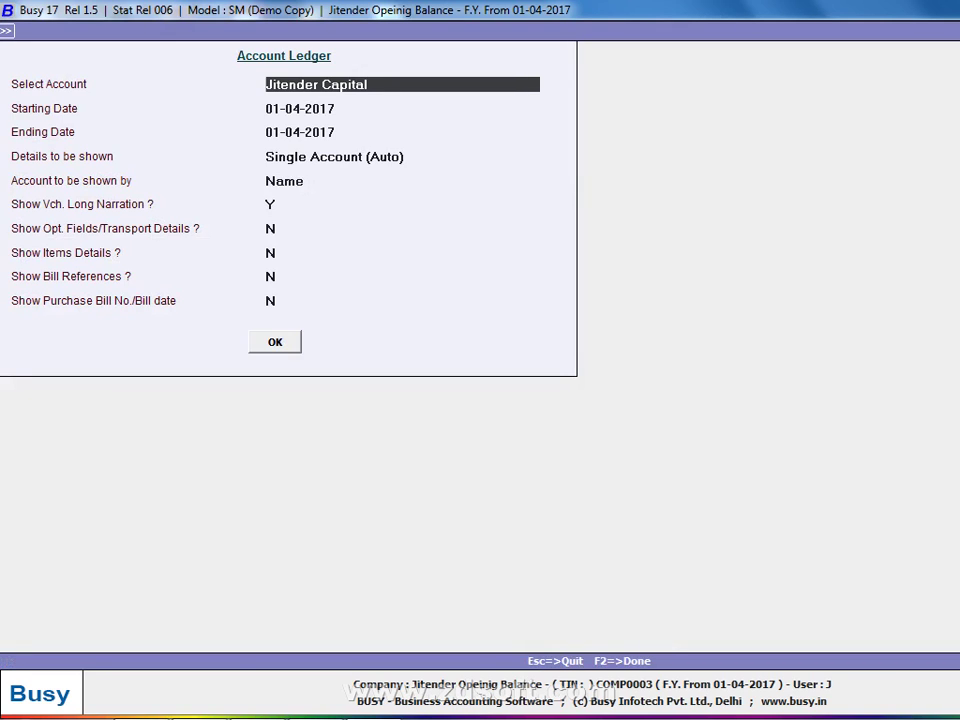
text(cas)
key(Return)
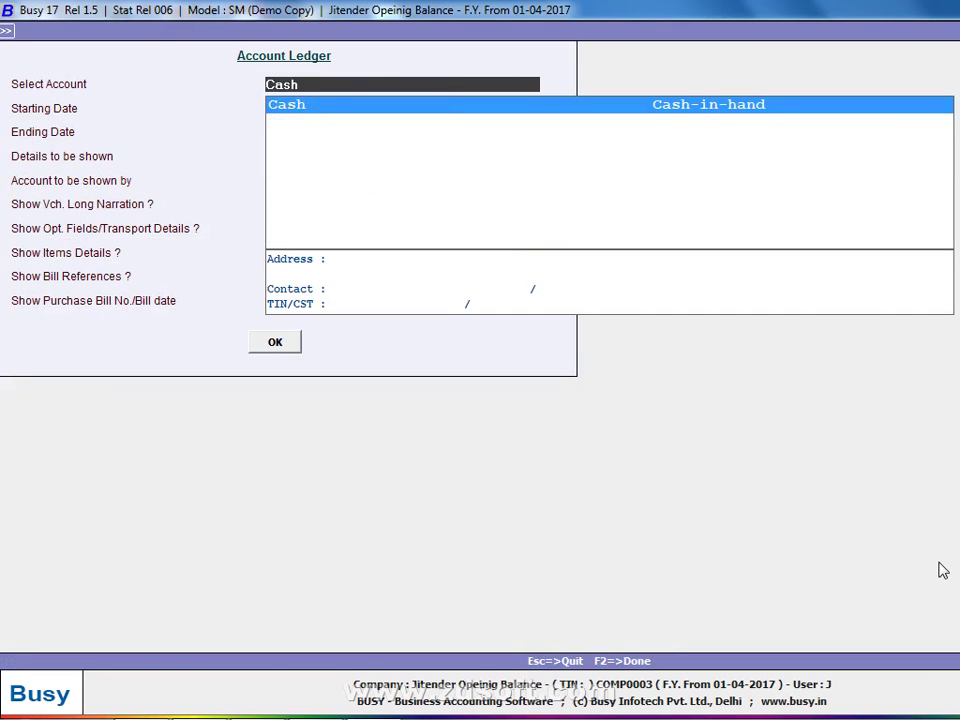
key(F2)
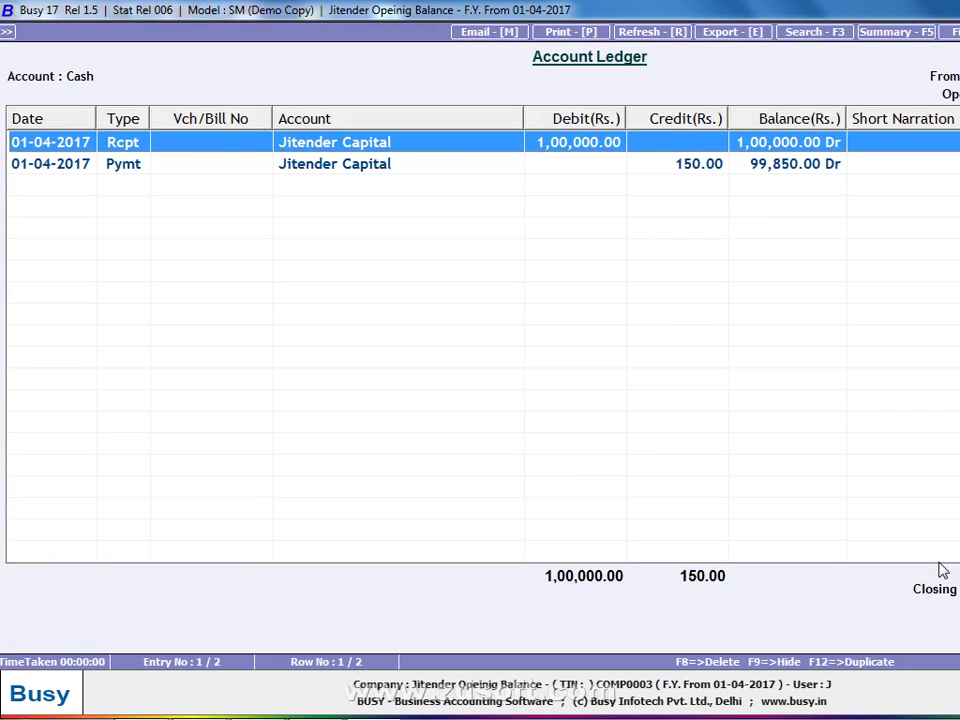
click(422, 168)
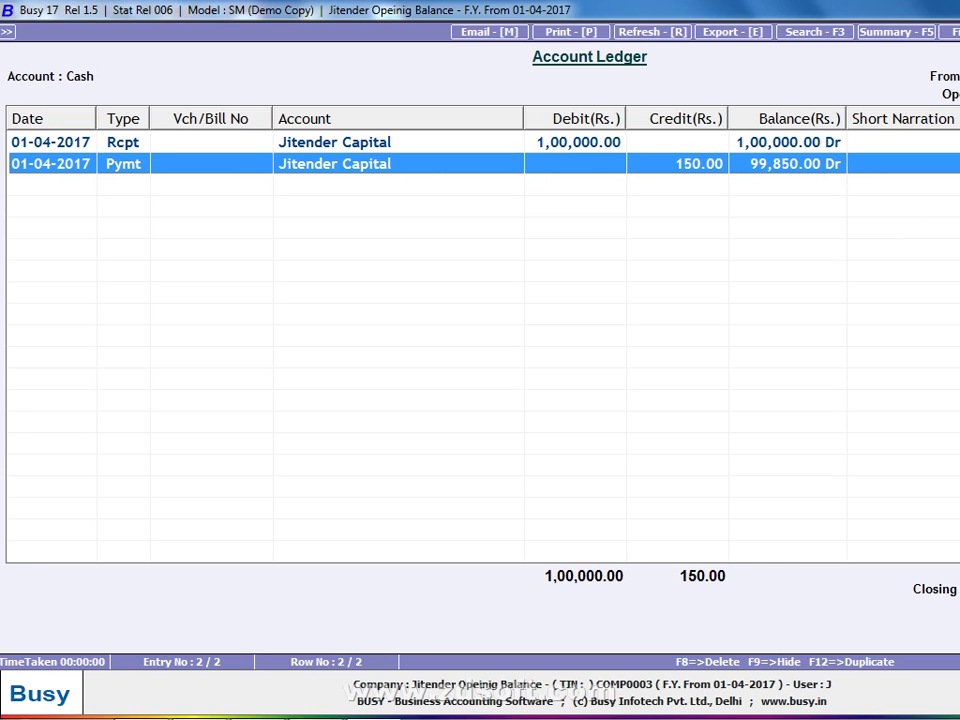
key(Escape)
key(Escape)
Switch to the handwritten notes image to check the bank account amounts, and return to Busy.
key(alt+Tab)
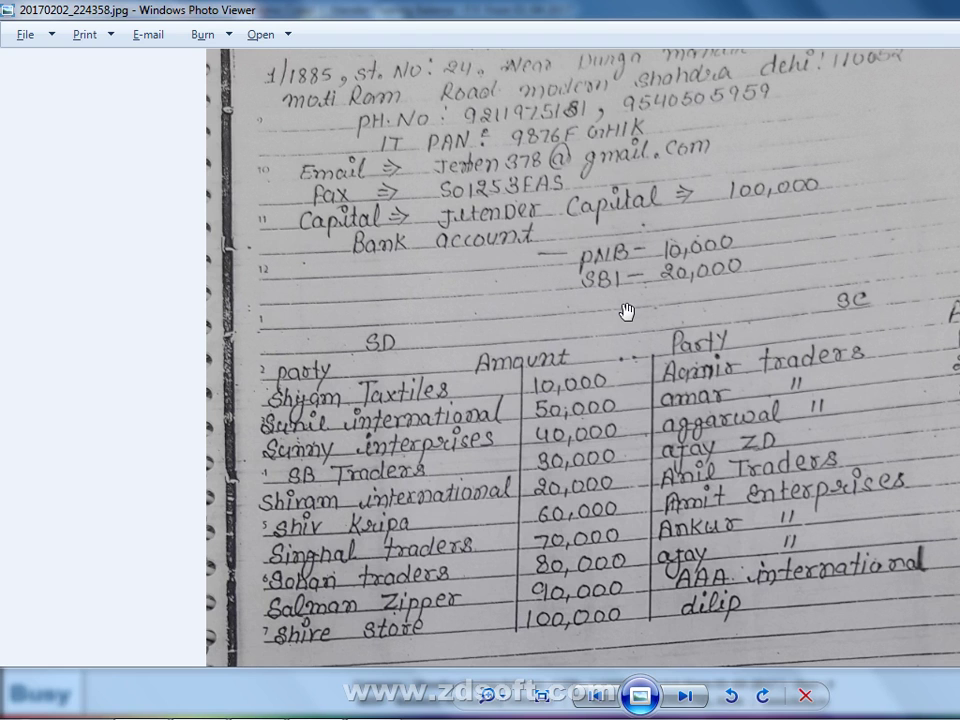
key(alt+Tab)
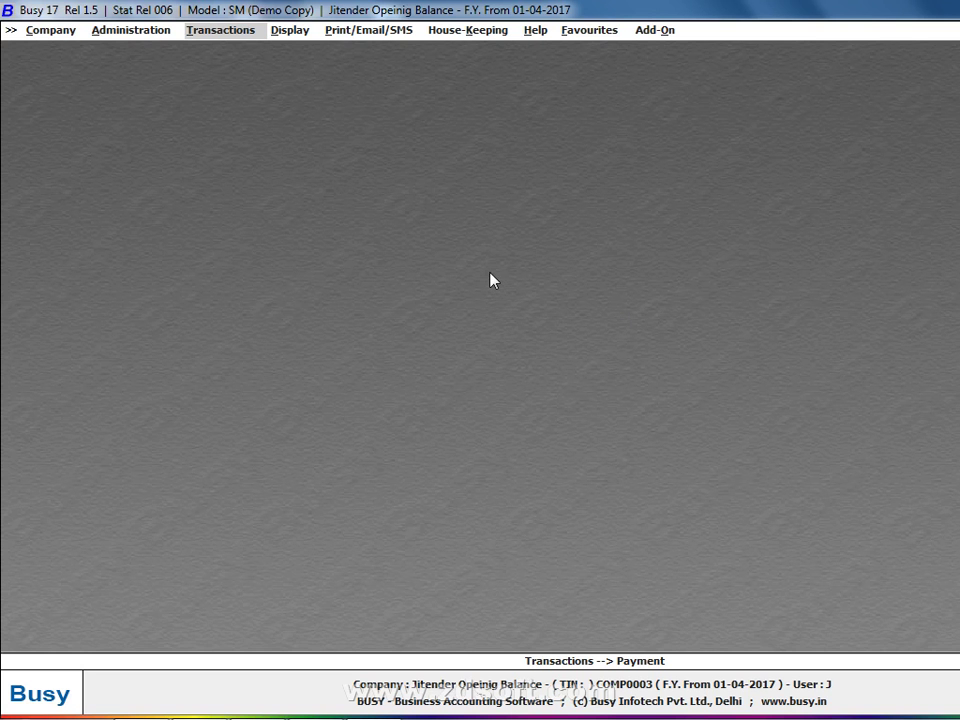
key(Return)
key(Down)
key(Down)
key(Down)
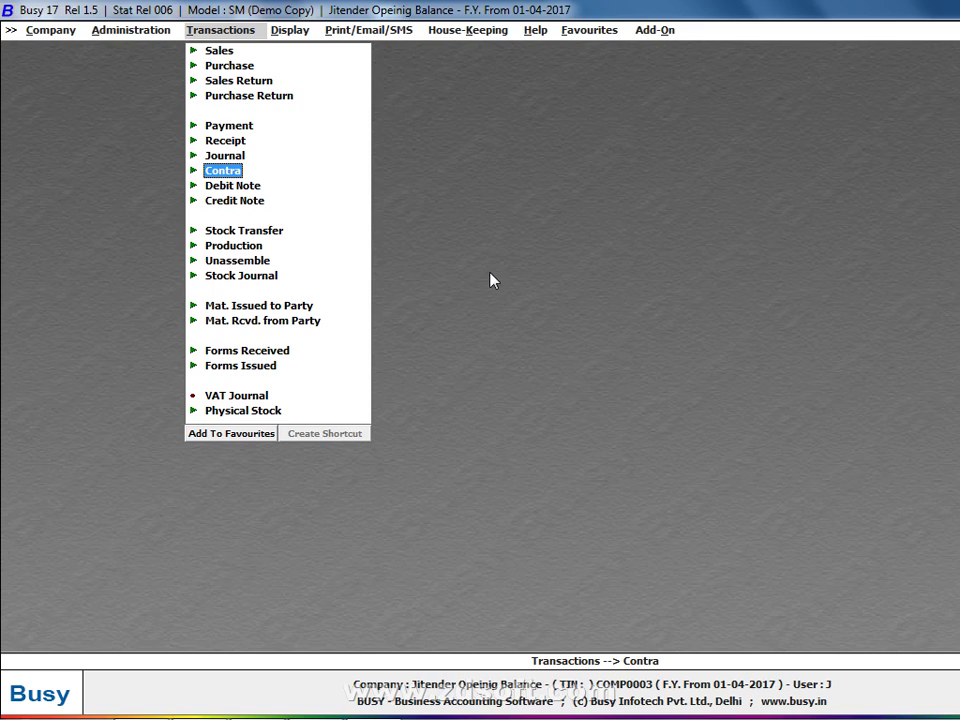
key(Up)
key(Up)
key(Up)
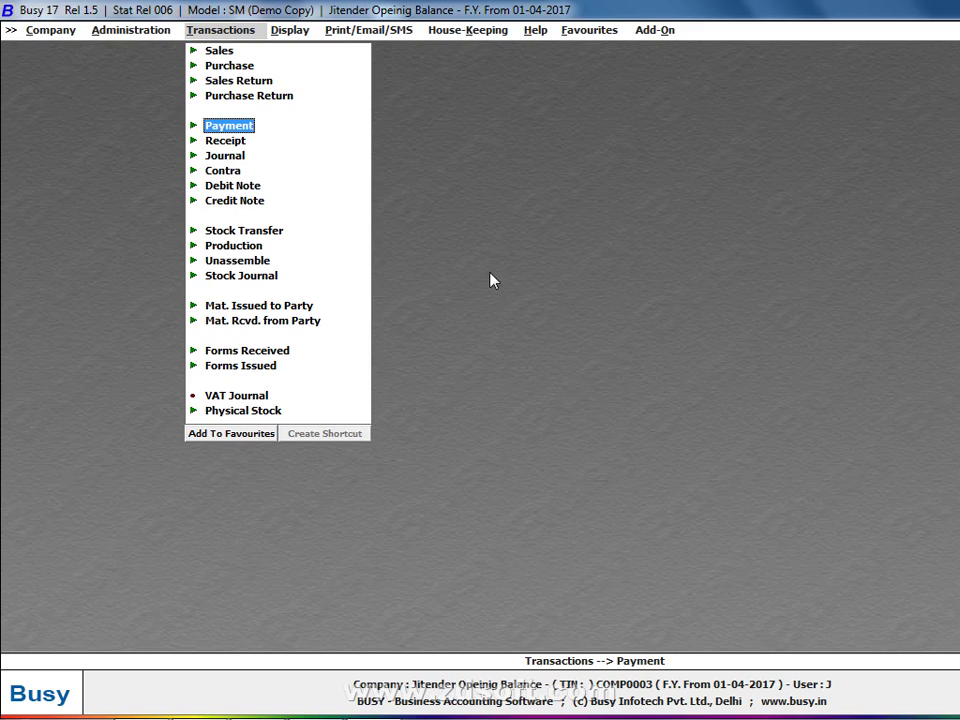
key(Down)
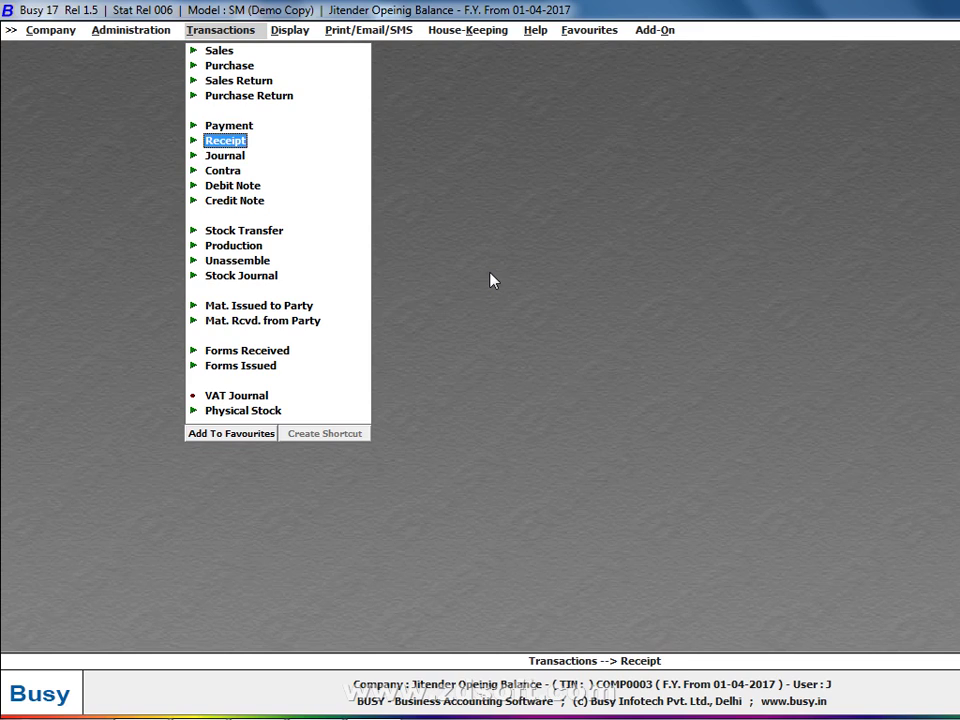
key(Up)
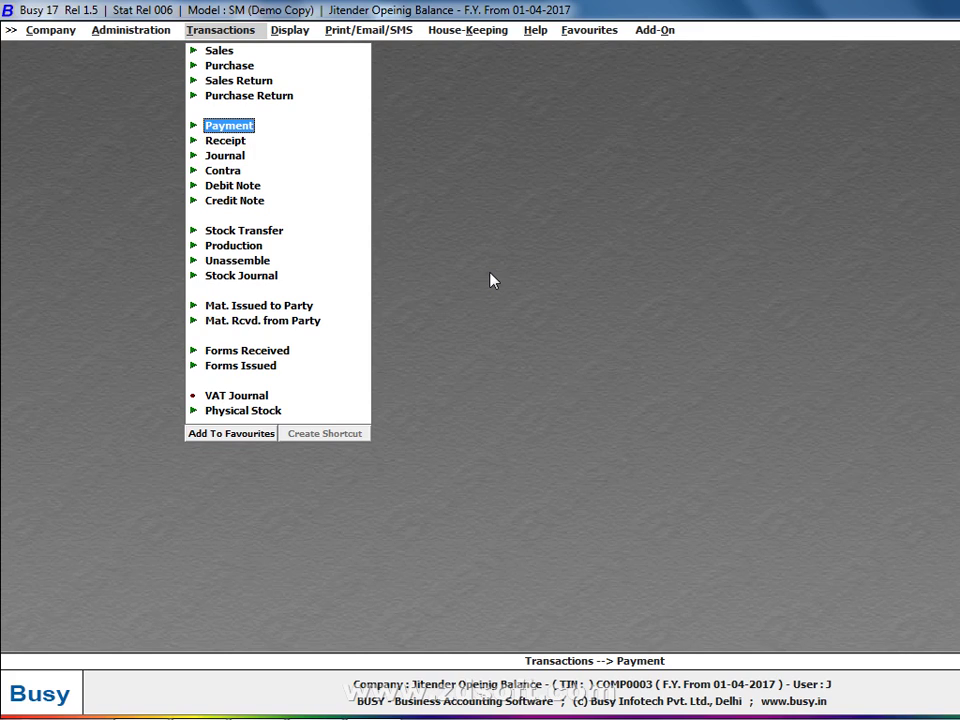
key(Down)
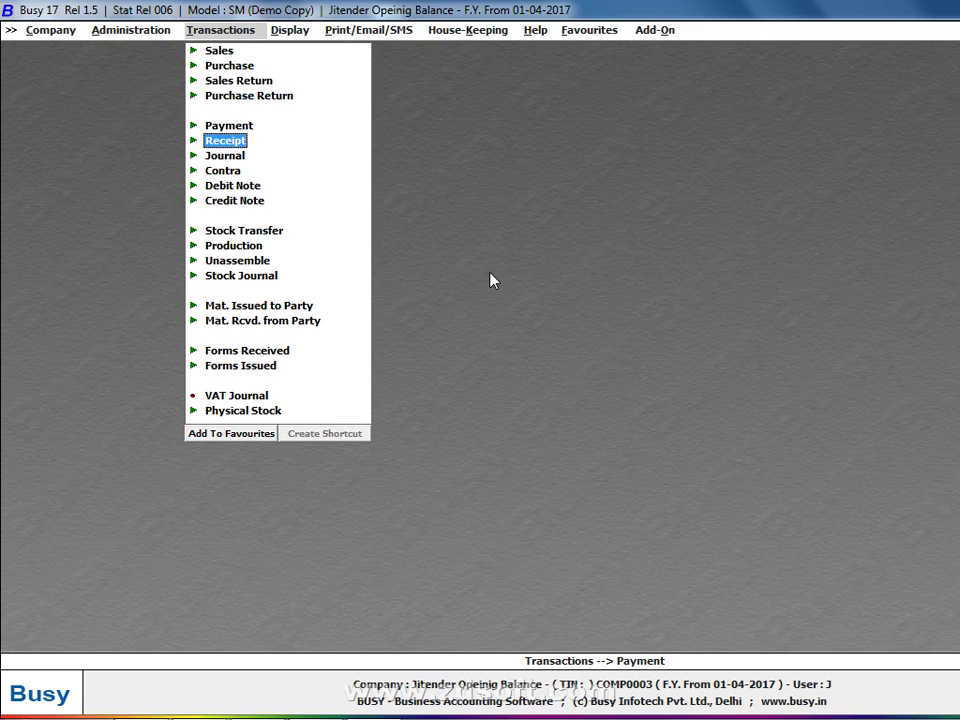
key(Down)
key(Down)
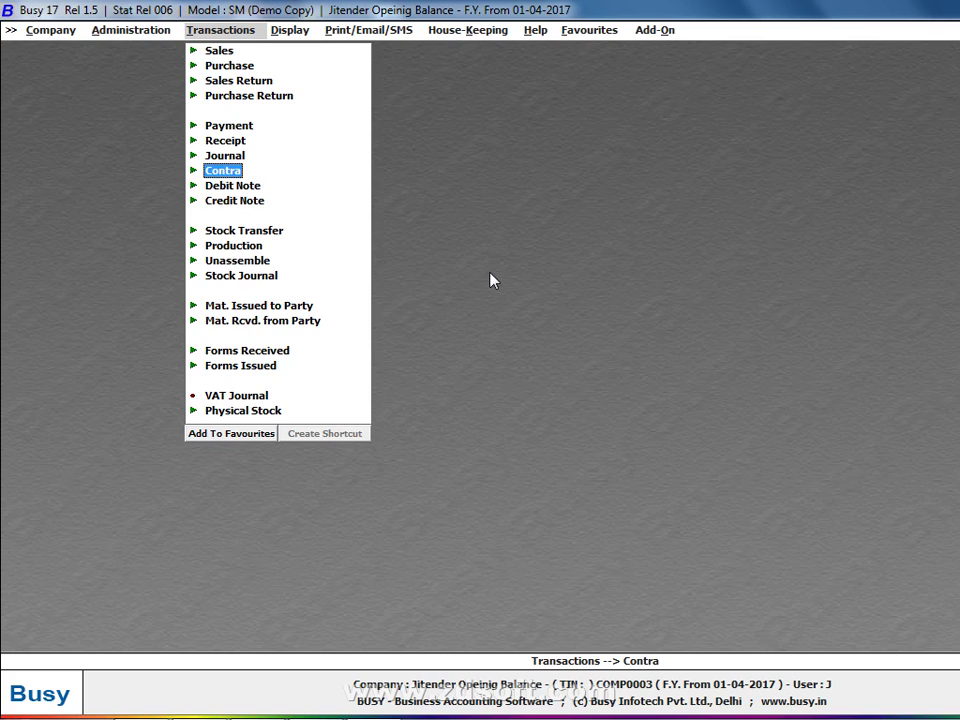
key(Return)
key(Return)
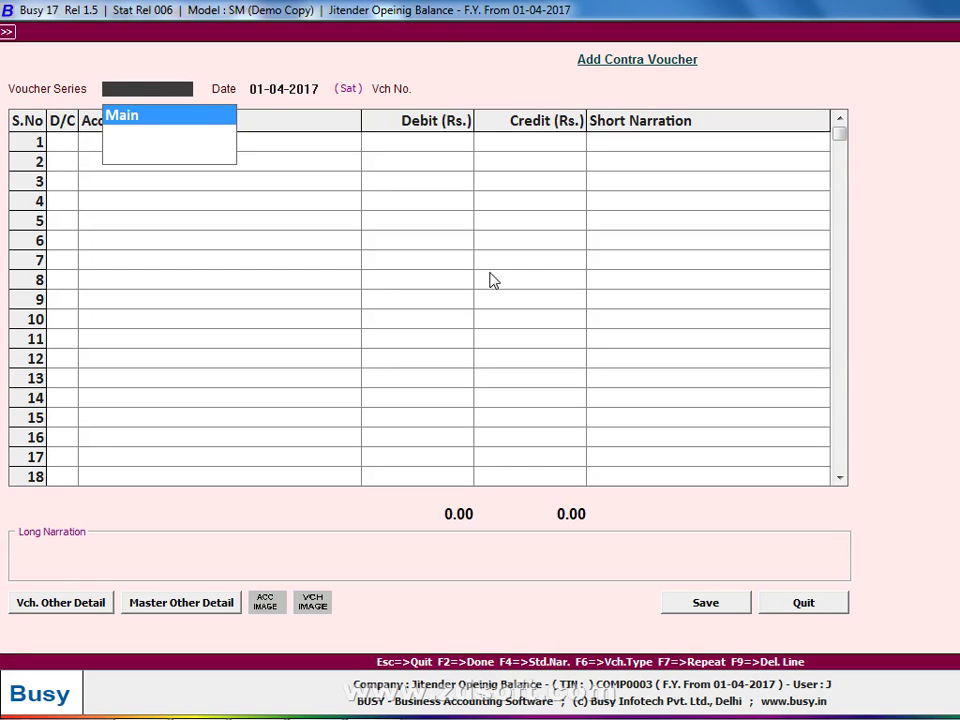
key(Escape)
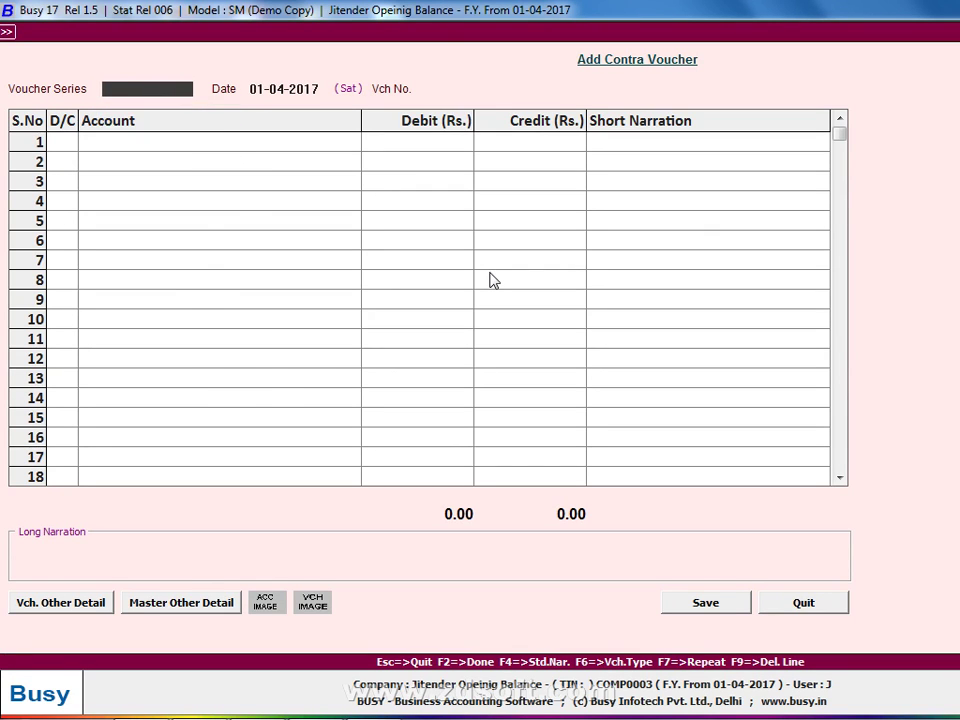
key(Escape)
Start a Main series contra voucher dated 01-04-2017, checking the bank amounts in the handwritten notes.
key(Up)
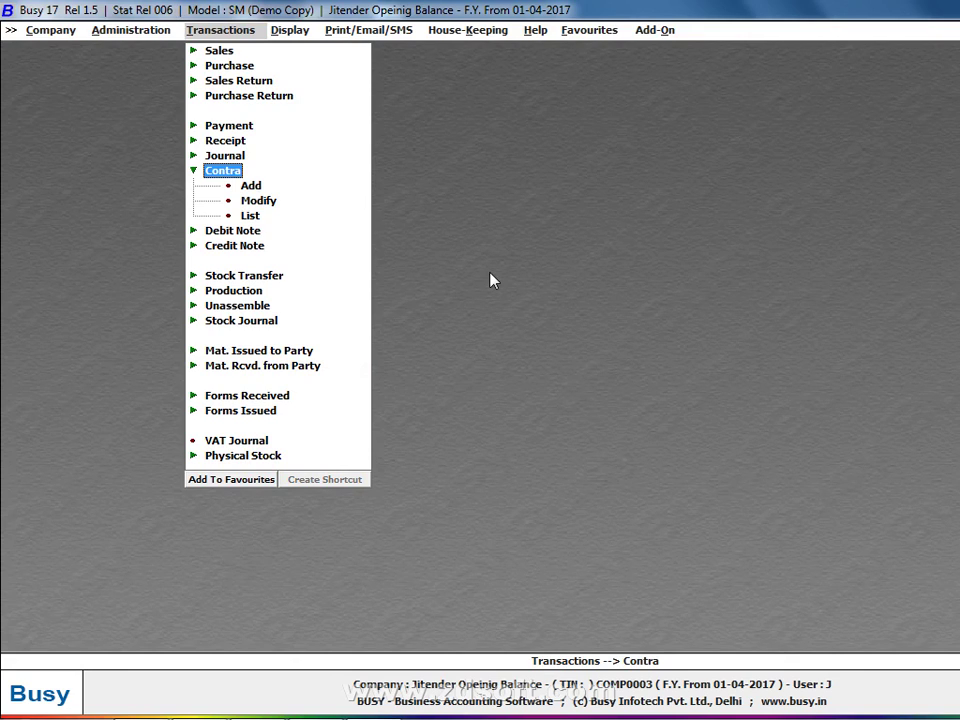
key(Up)
key(Up)
key(Down)
key(Down)
key(Return)
key(alt+Tab)
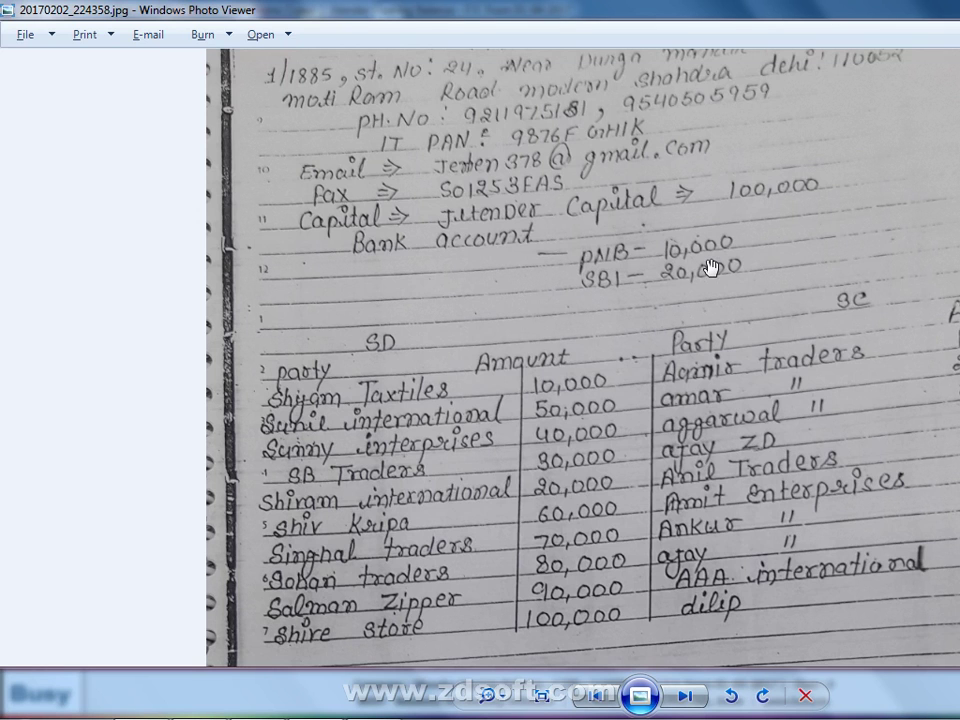
key(alt+Tab)
key(Return)
key(Return)
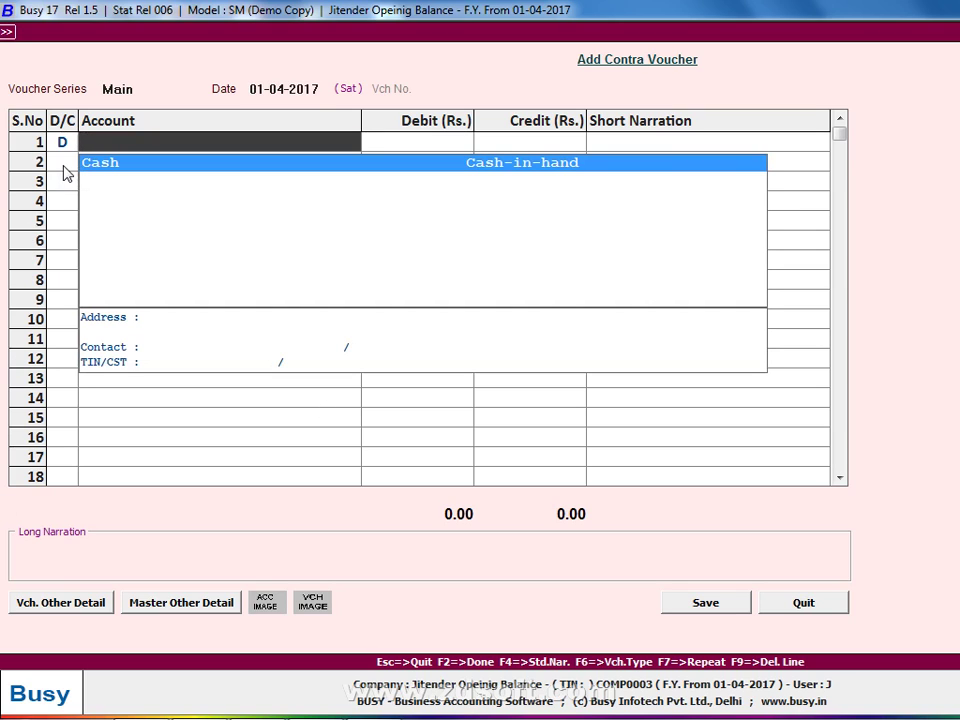
Create and save an account master named Pnb Bank under the Bank Accounts group for the first debit line.
key(F3)
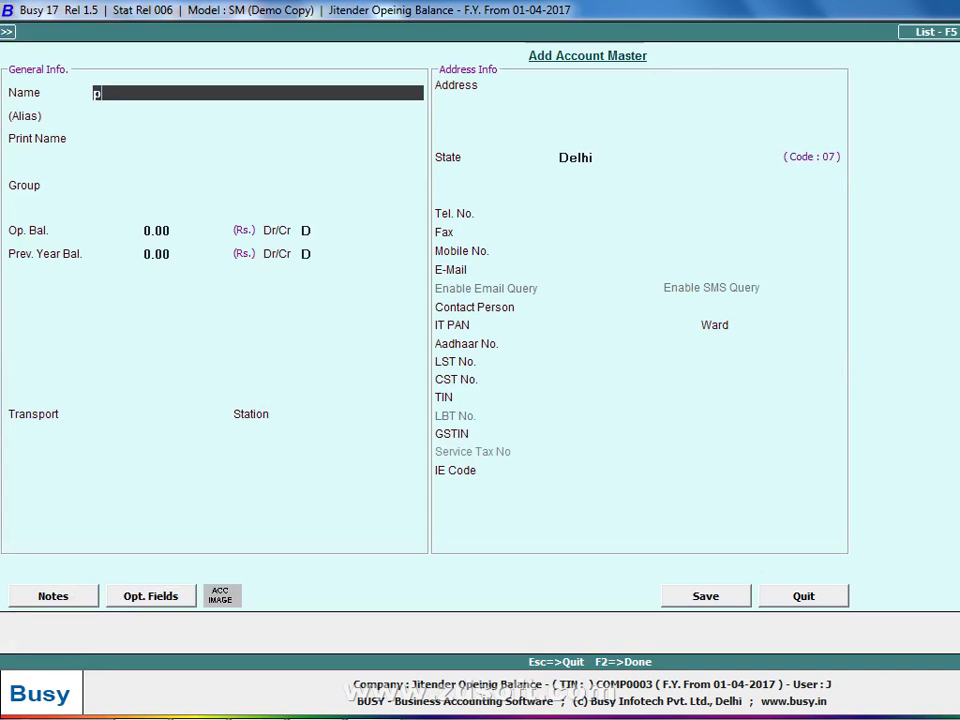
text(pnb a)
key(BackSpace)
text(bank)
key(Return)
key(Return)
key(Return)
key(Return)
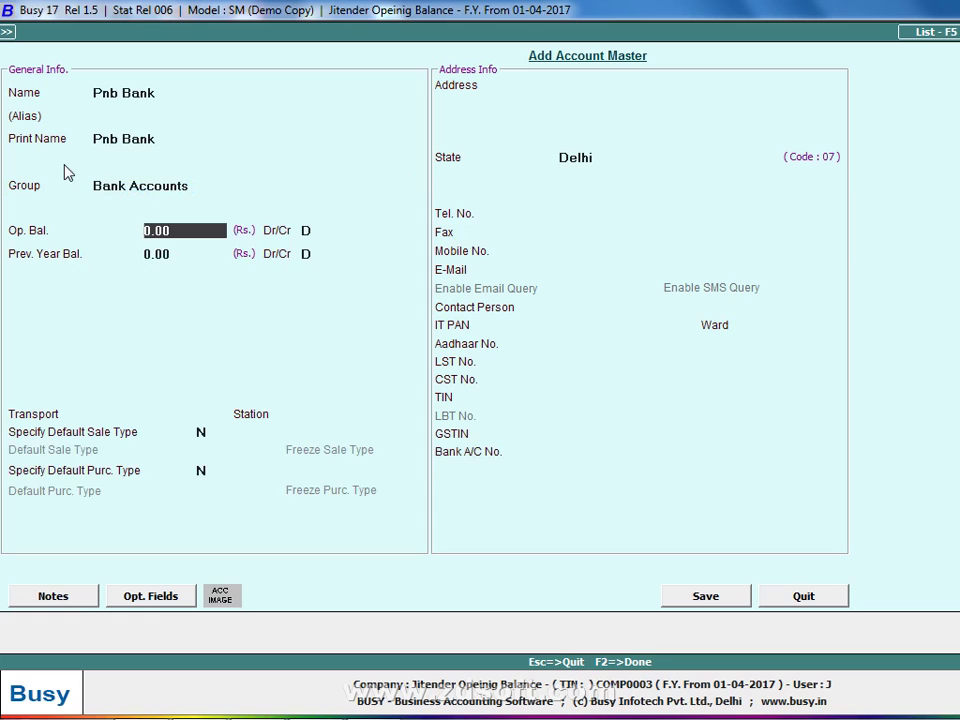
key(F2)
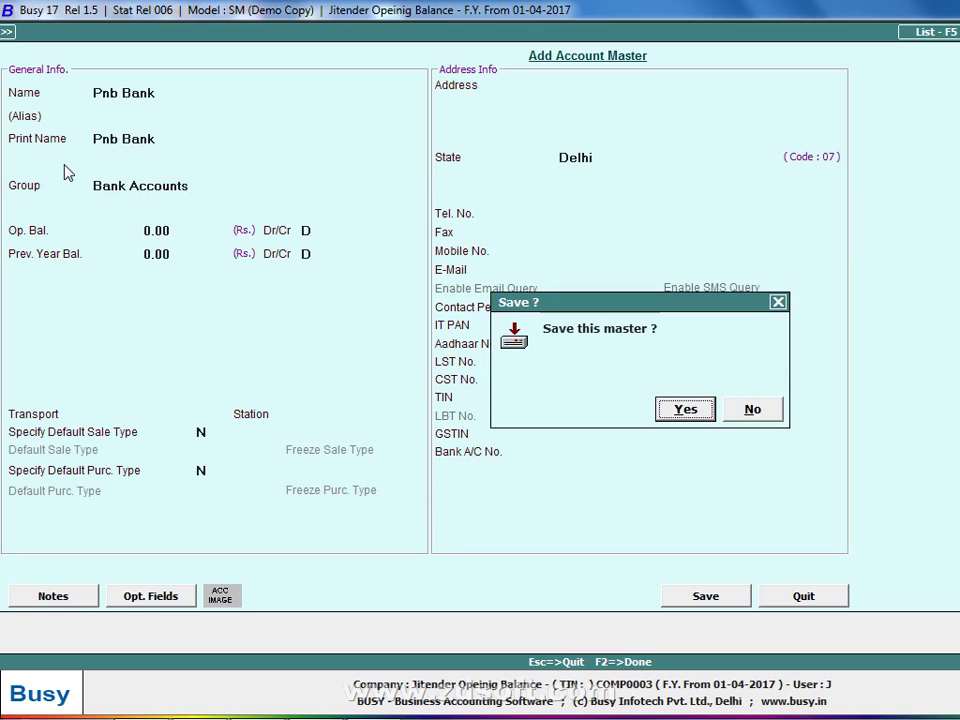
key(Return)
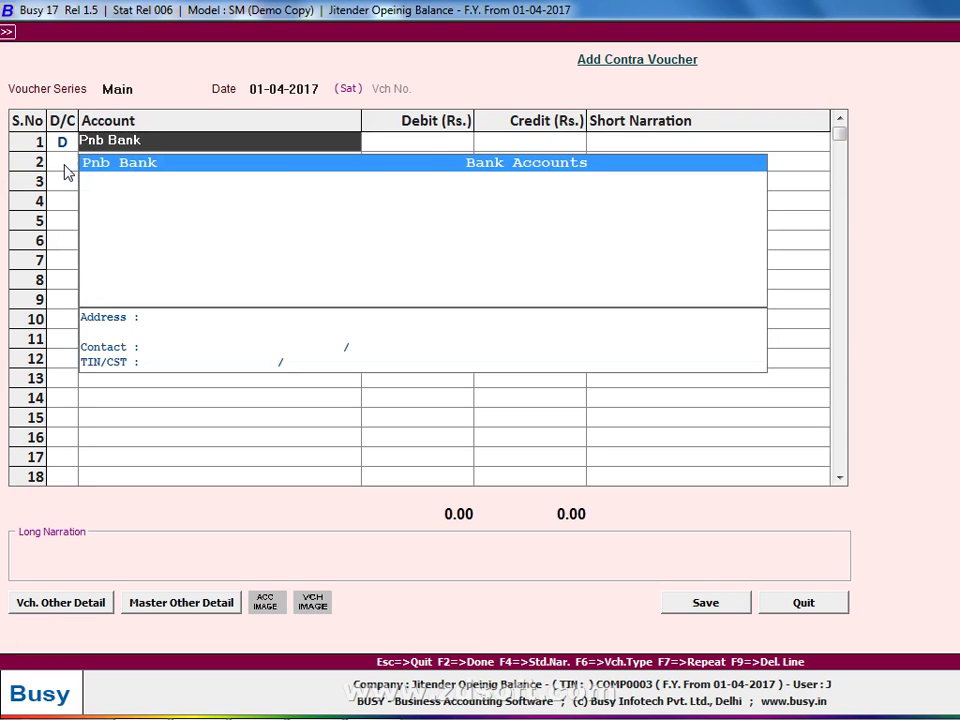
Debit Pnb Bank with 10,000, credit Cash with 10,000, and save the contra voucher.
key(Return)
text(10000)
key(Return)
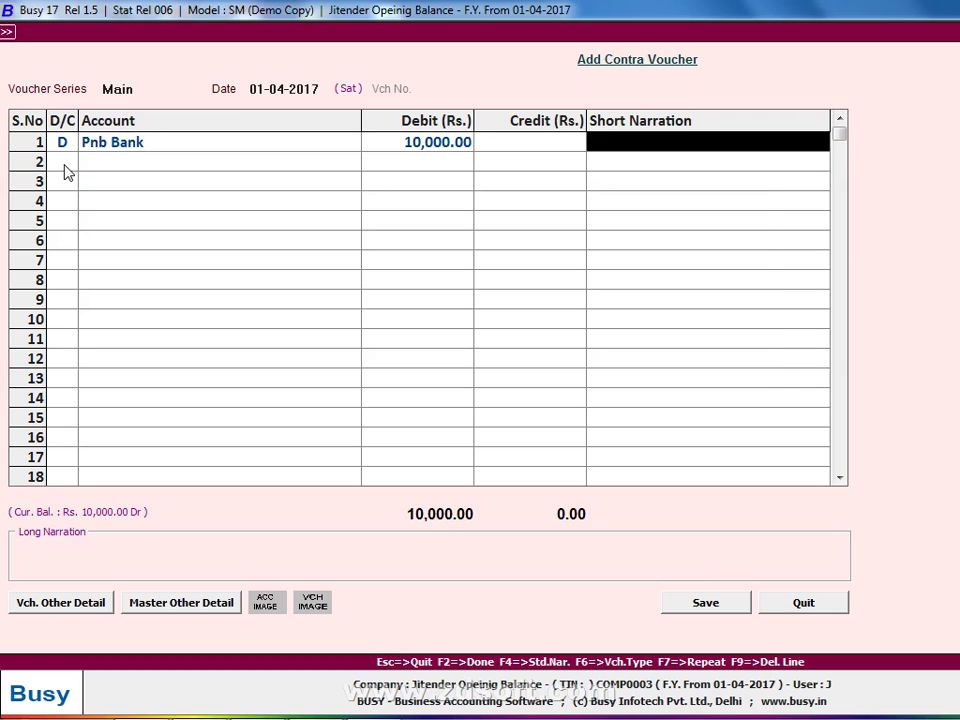
key(Return)
key(Return)
key(Return)
key(Return)
key(Return)
key(Return)
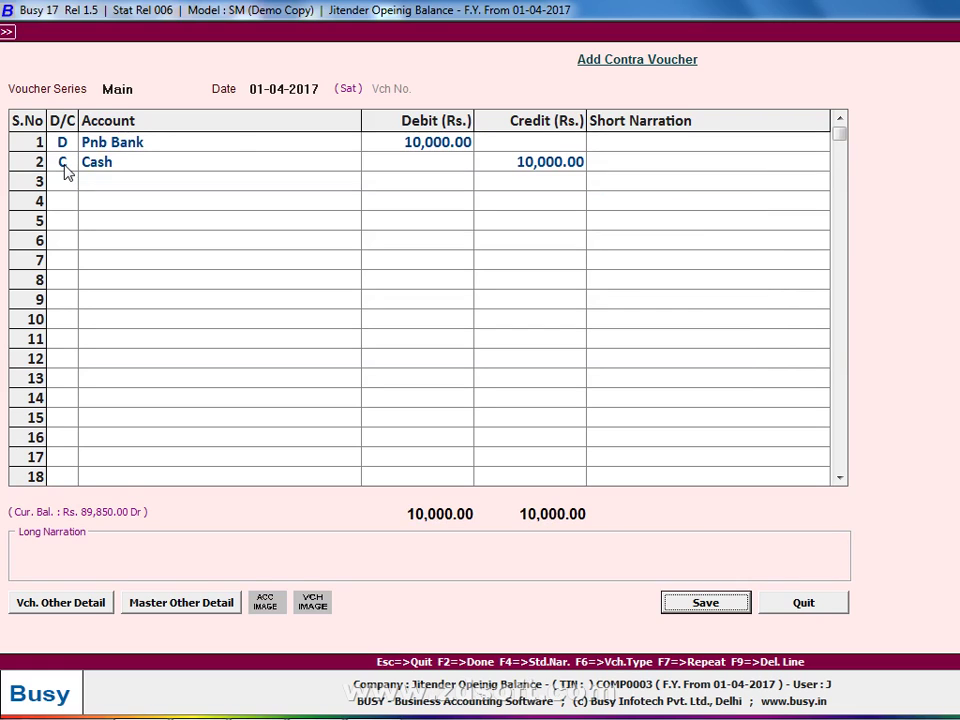
key(Return)
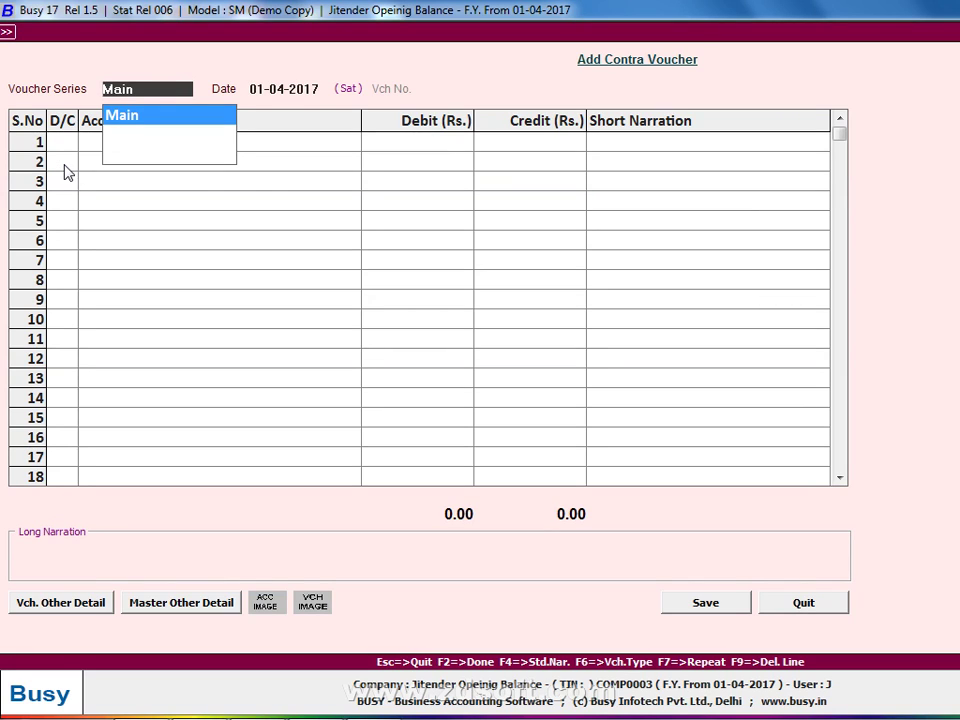
Start a Main series contra voucher dated 01-04-2017 with a debit line, checking the SBI deposit in the handwritten notes.
key(Return)
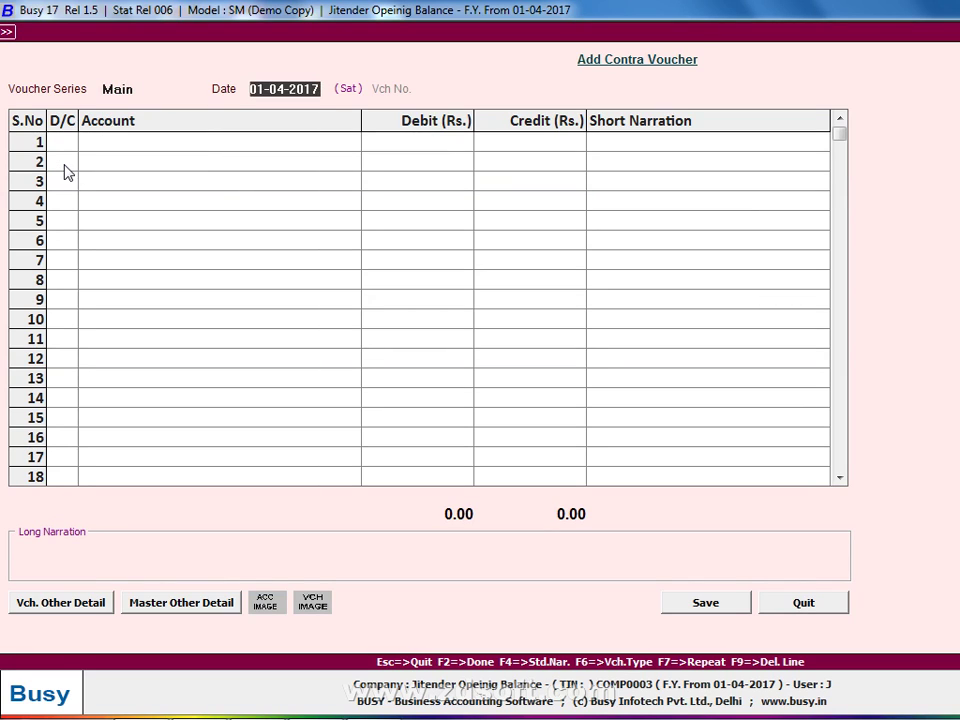
key(Return)
key(Return)
key(alt+Tab)
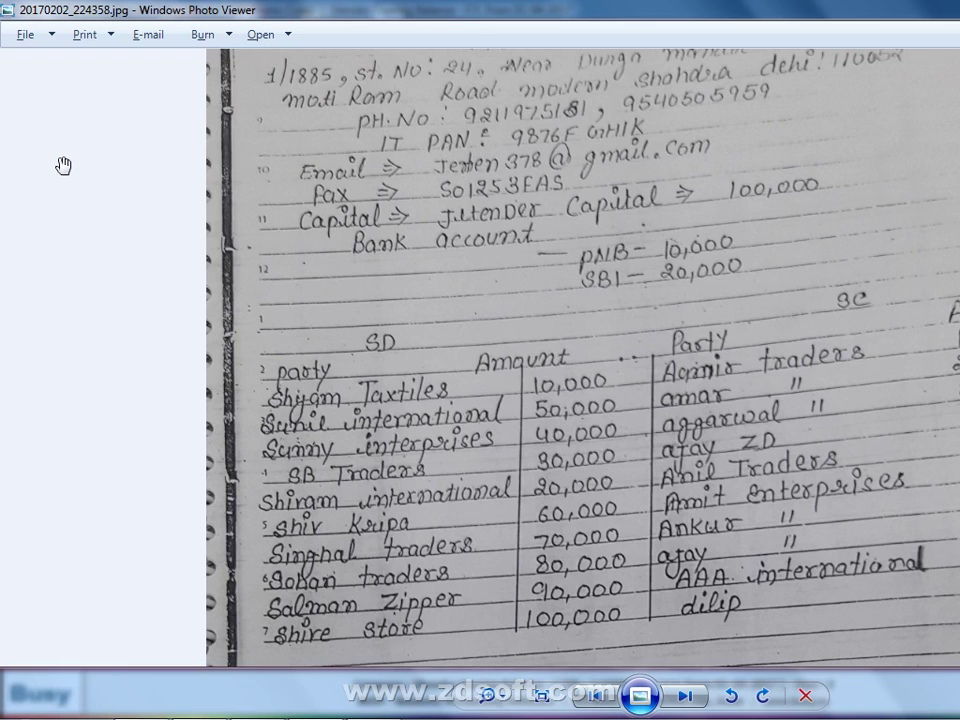
key(alt+Tab)
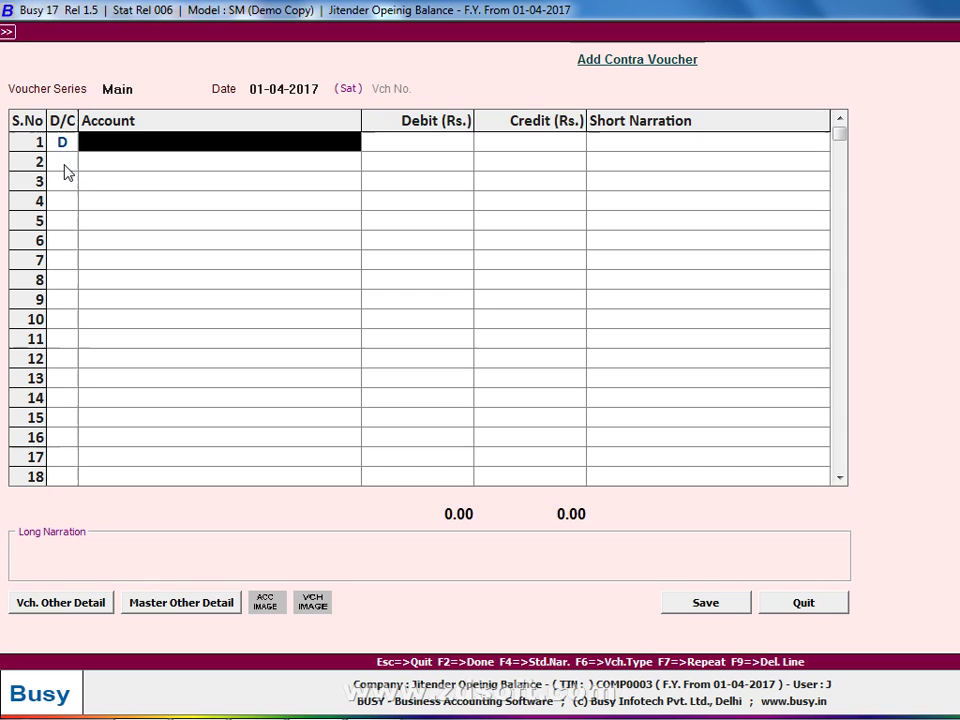
Create and save an account master named Sbi Bank from the first debit line of the contra voucher.
text(s)
key(F3)
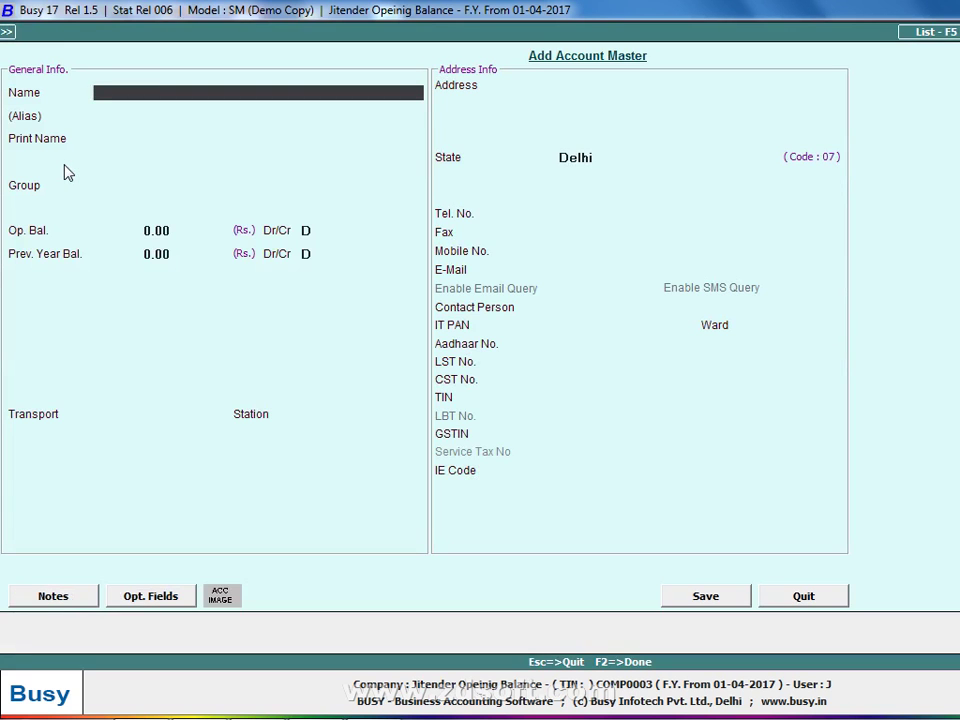
text(bu b)
key(BackSpace)
key(BackSpace)
key(BackSpace)
text(i bank)
key(Return)
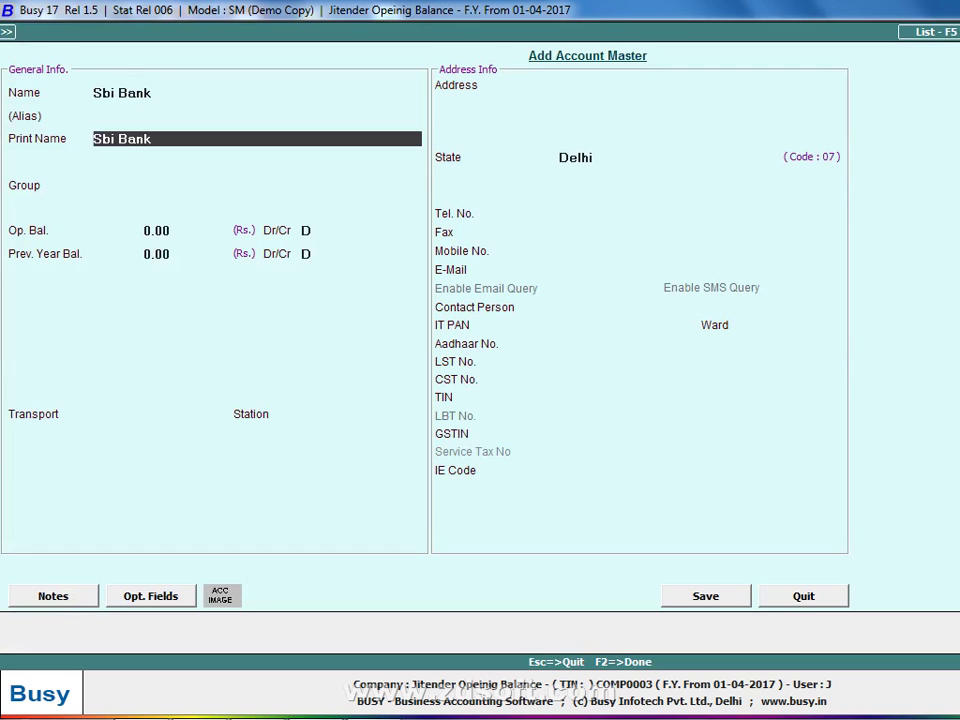
key(Return)
key(Return)
key(Escape)
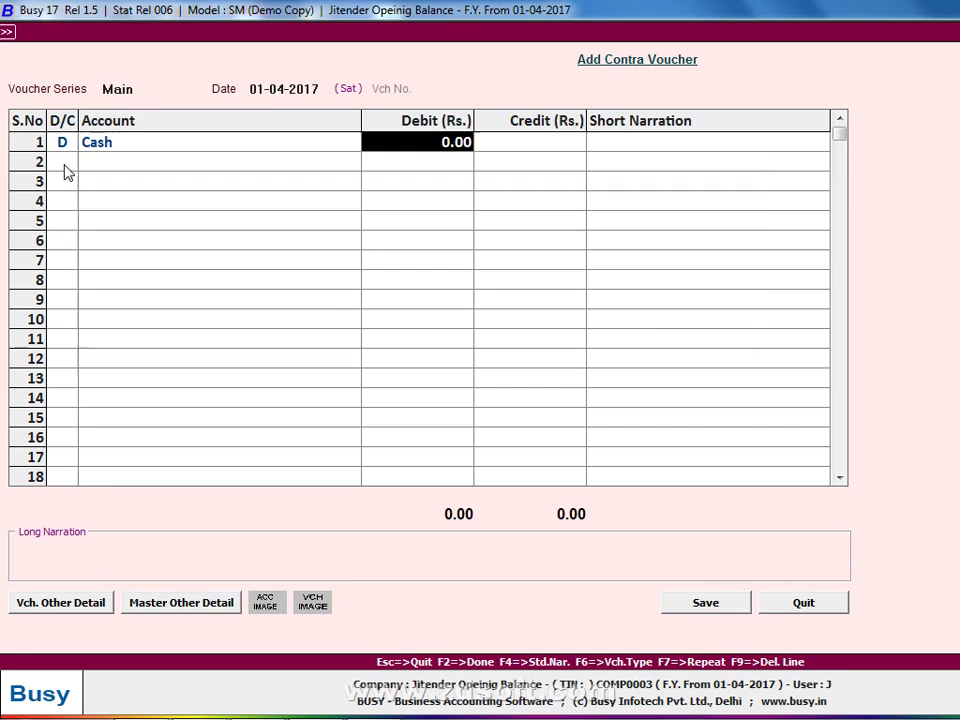
Check the bank entry in the handwritten notes and set the first debit line's account to Sbi Bank.
key(alt+Tab)
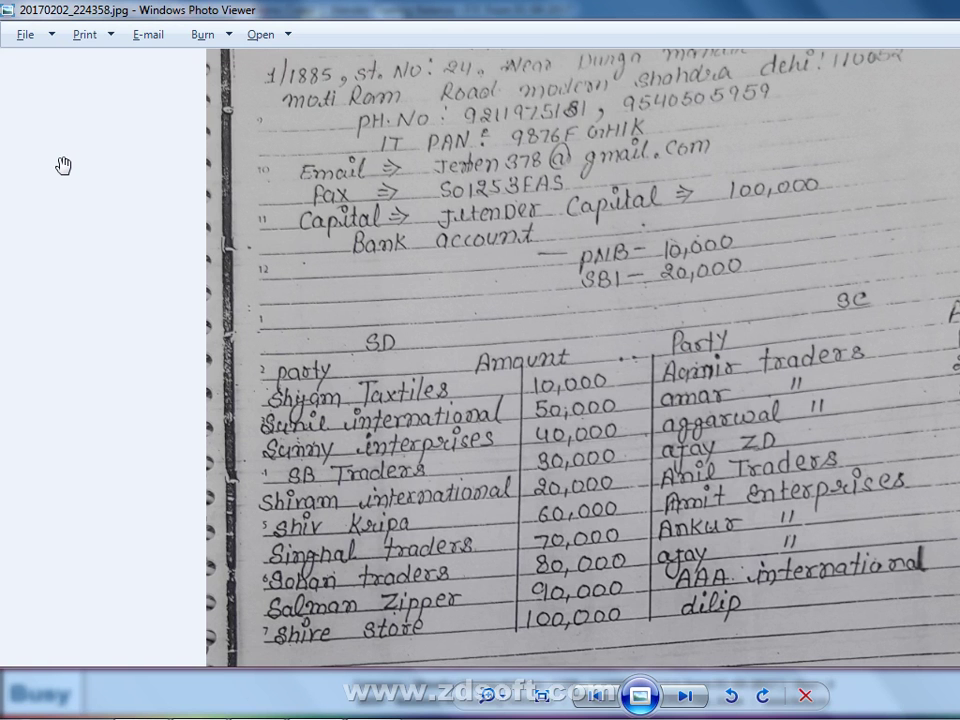
key(alt+Tab)
key(shift+Tab)
text(P)
key(Return)
key(shift+Tab)
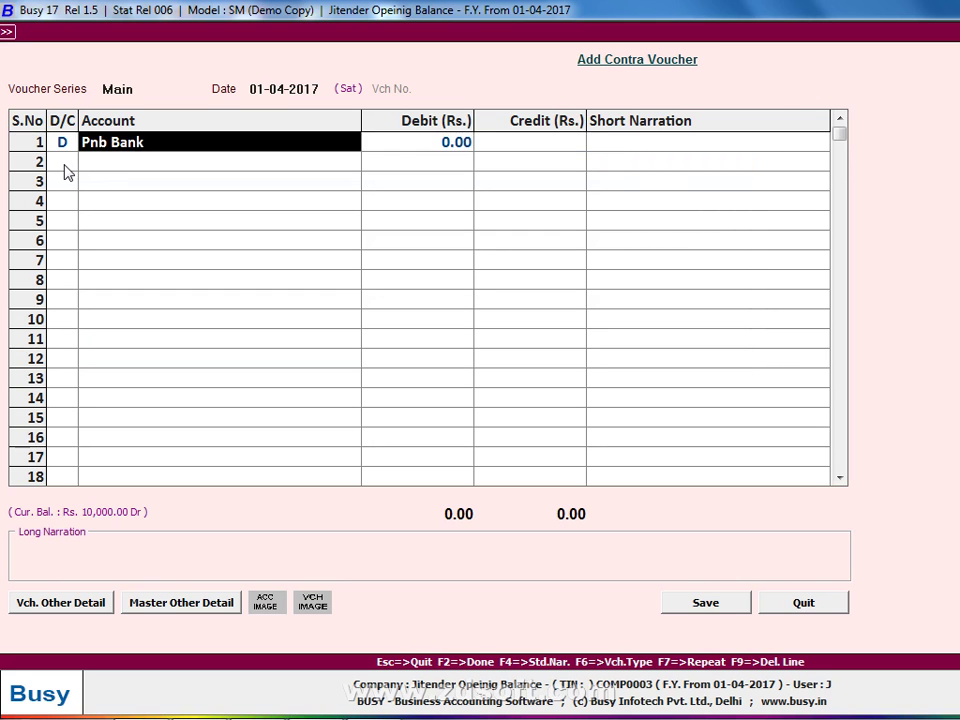
text(S)
key(Return)
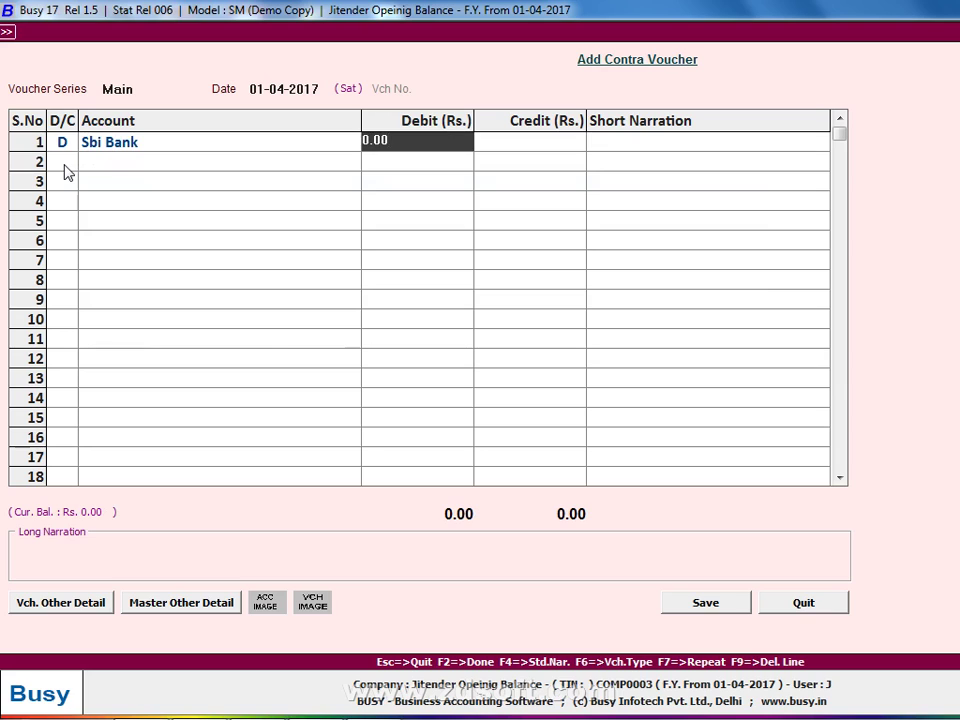
Debit Sbi Bank with 20,000, credit Cash with 20,000, save the contra voucher, and leave contra entry.
text(20,000)
key(Return)
key(Return)
key(Return)
text(C)
key(Return)
key(Return)
key(Return)
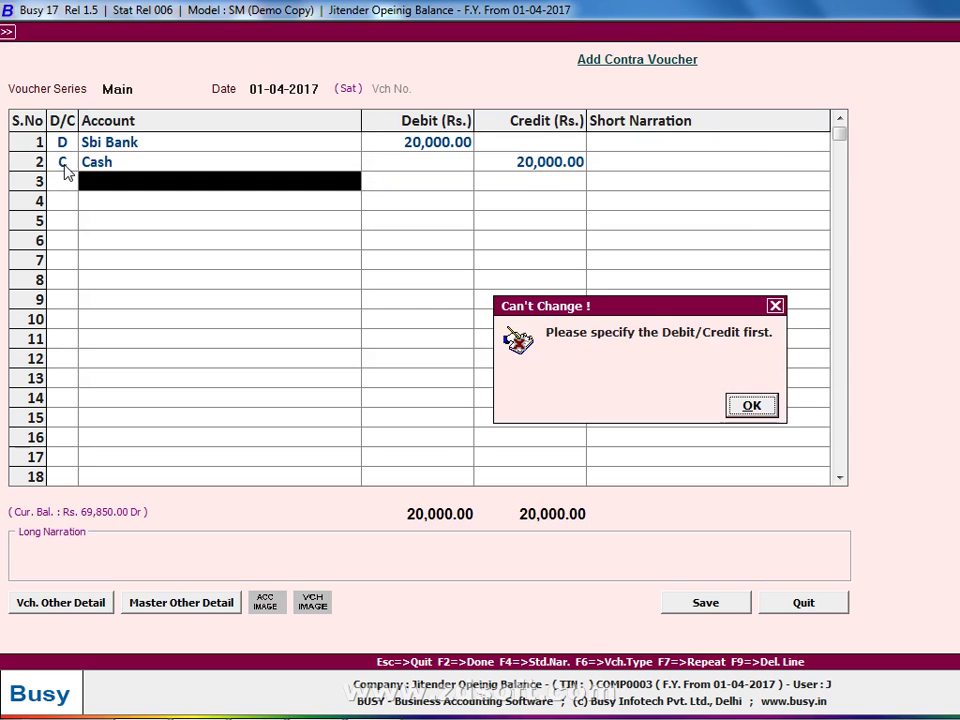
key(Return)
key(Return)
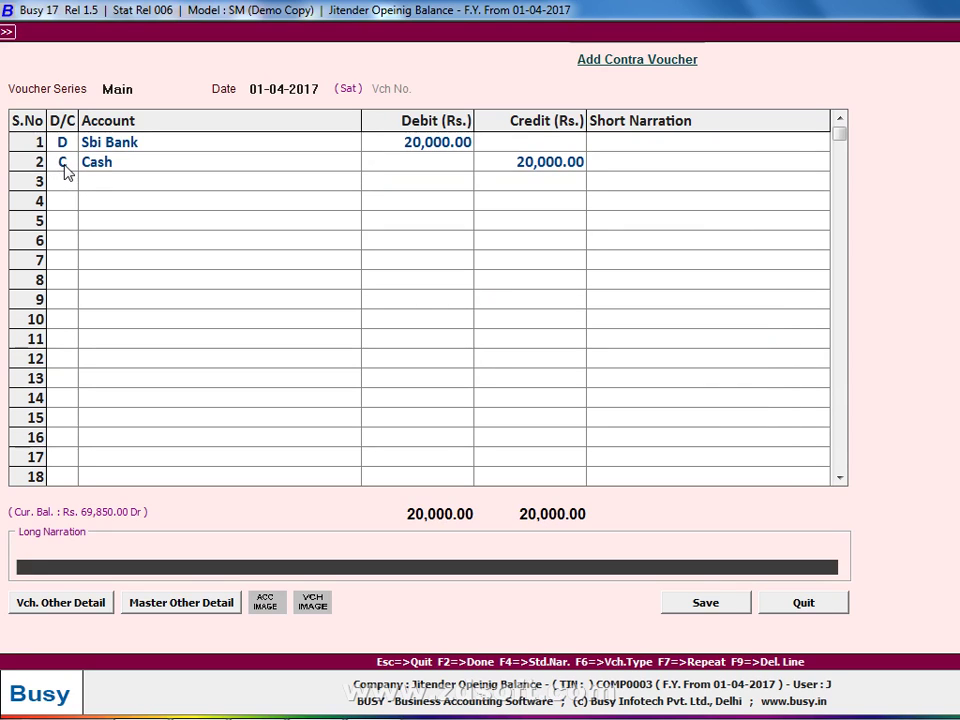
key(Return)
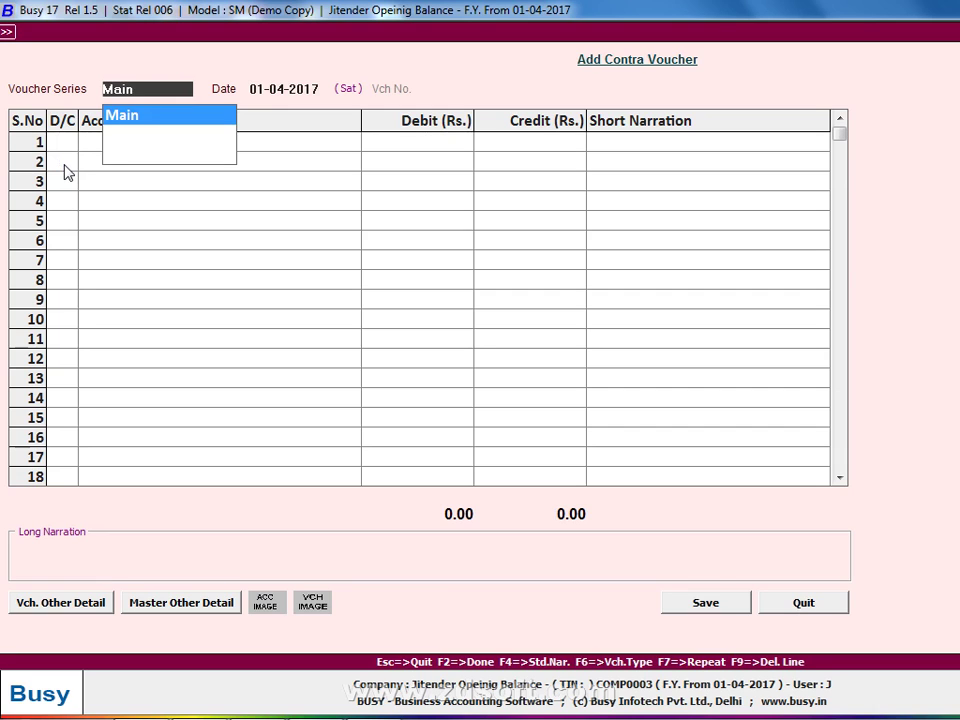
key(Escape)
key(Escape)
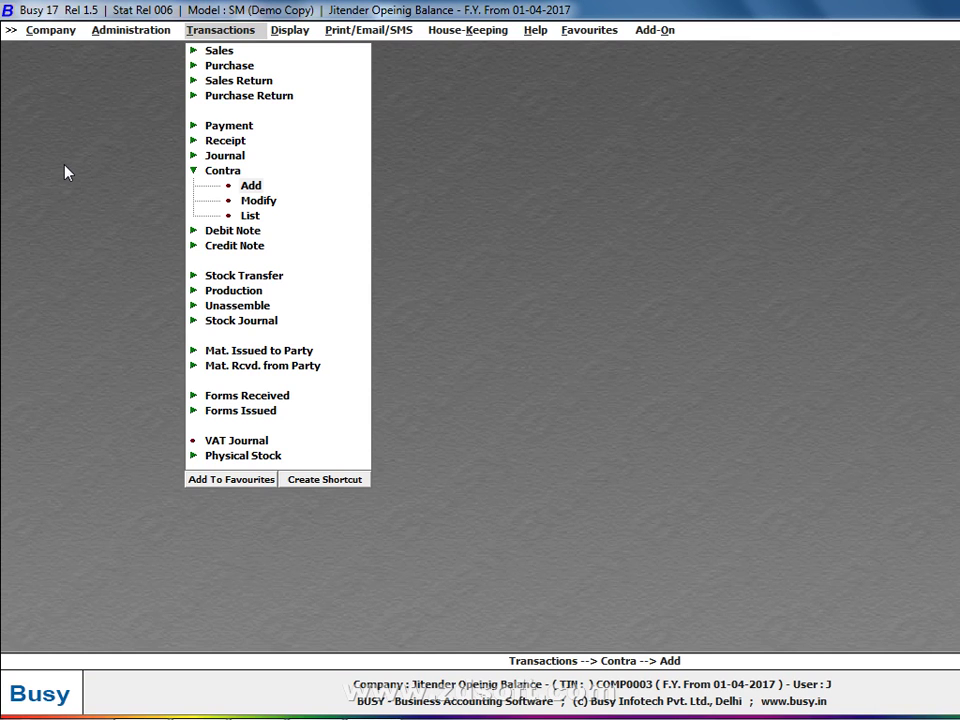
key(Up)
key(Up)
key(Up)
key(Up)
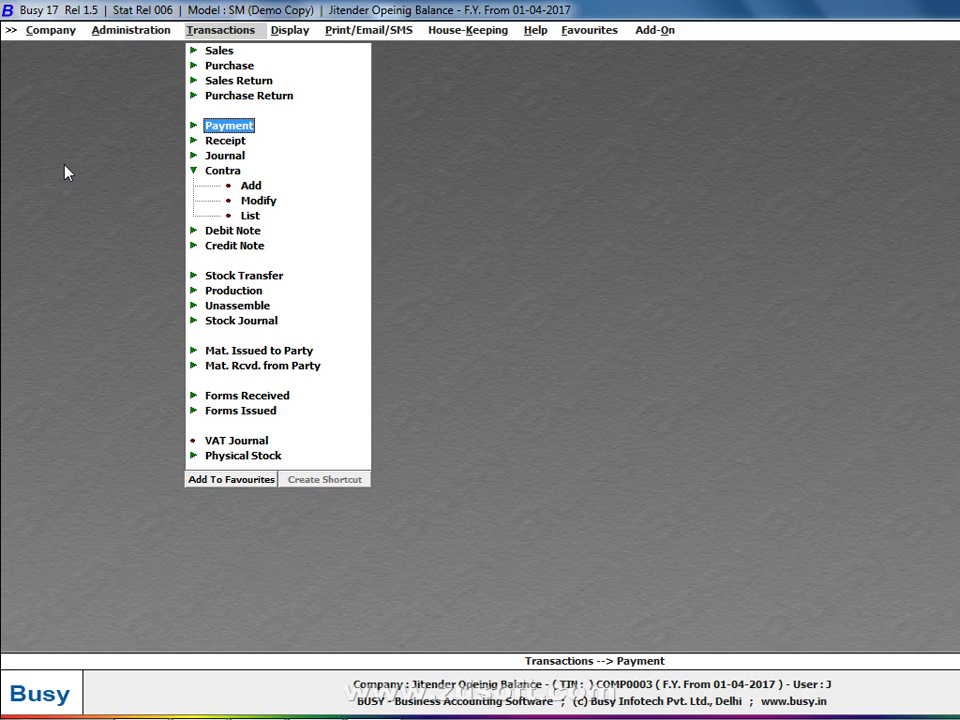
key(Down)
key(Down)
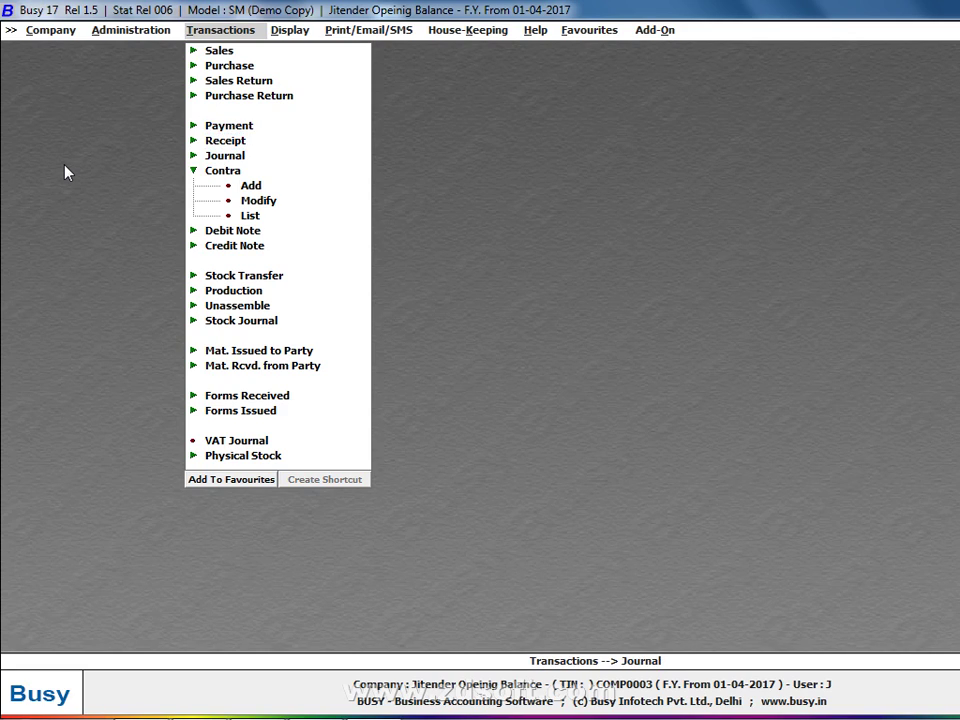
key(Down)
key(Left)
Switch to the handwritten notes image, review the party names and amounts, and return to Busy.
key(alt+Tab)
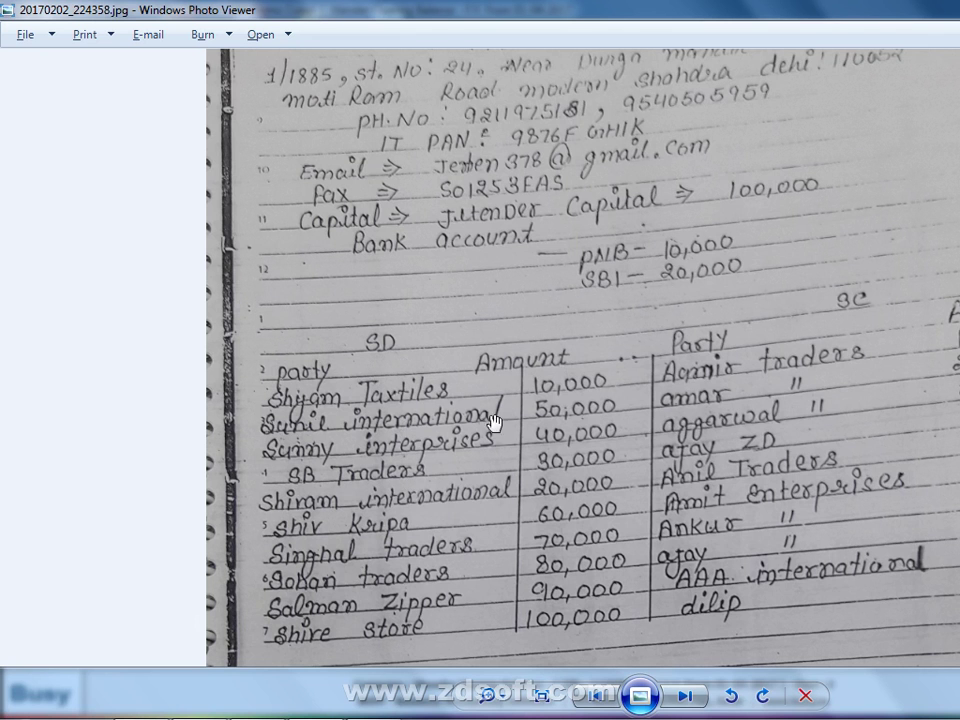
drag(821, 534, 812, 398)
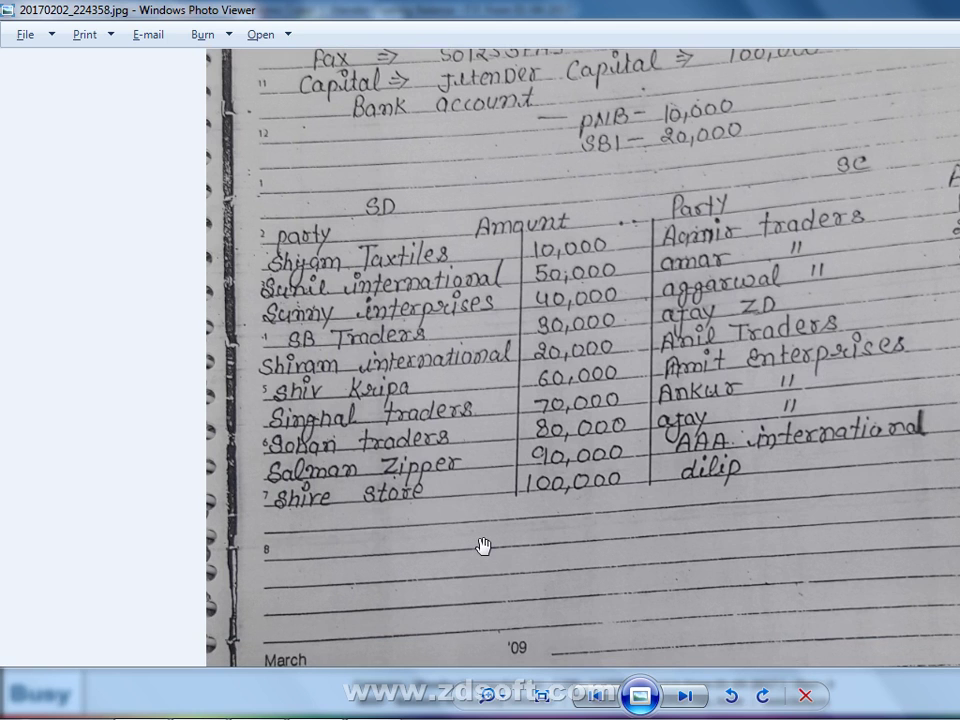
key(alt+Tab)
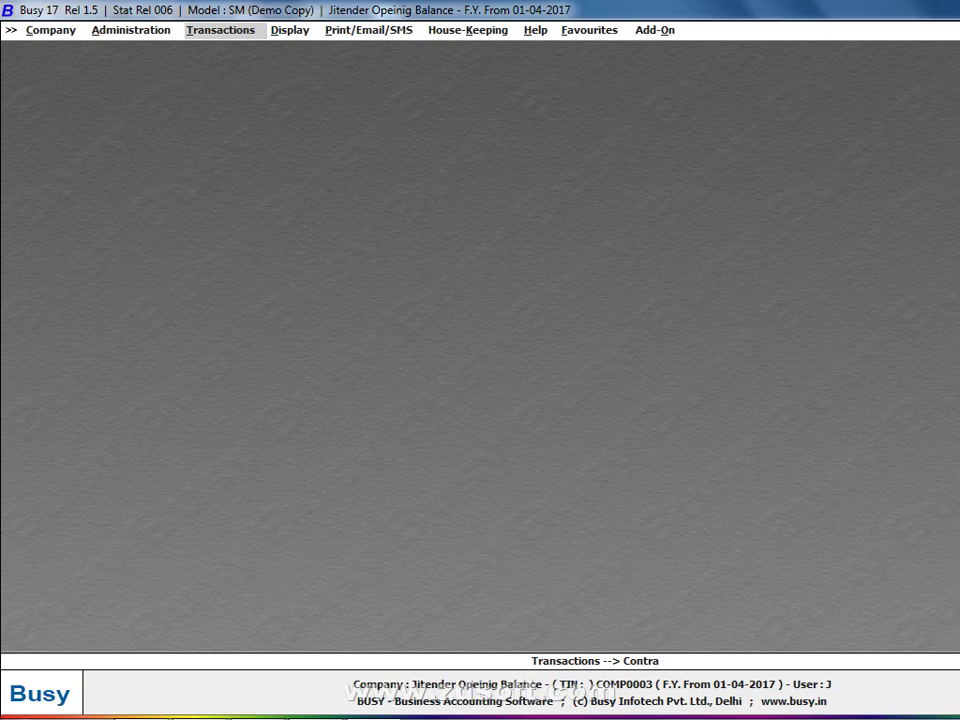
key(alt+c)
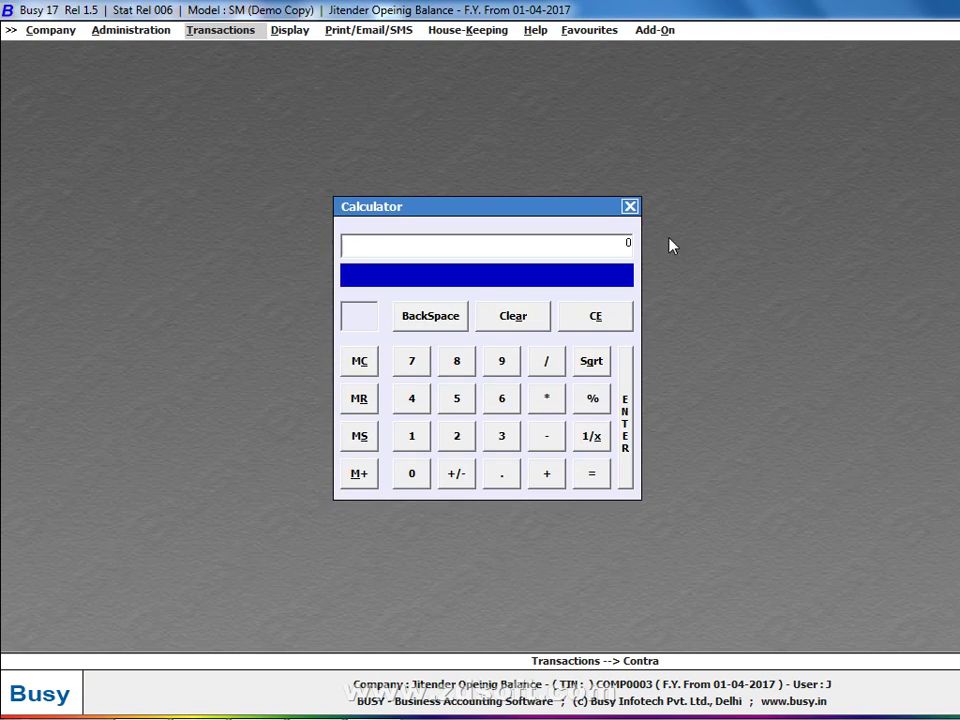
click(629, 207)
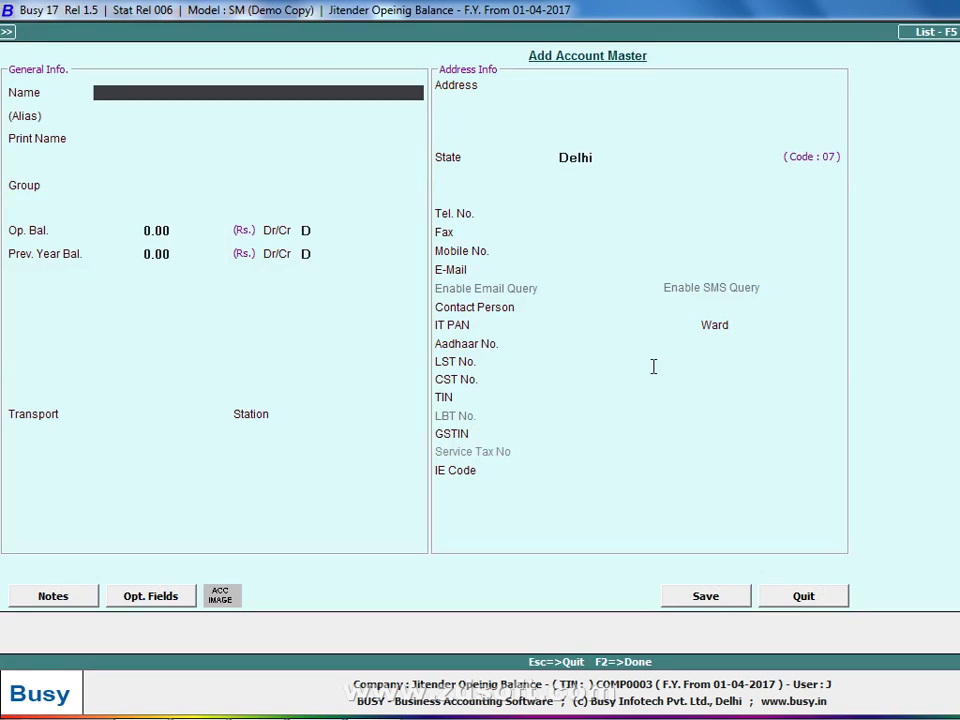
Start an account master named Shyam Textiles from the handwritten notes and place it under the Sundry Debtors group.
key(alt+Tab)
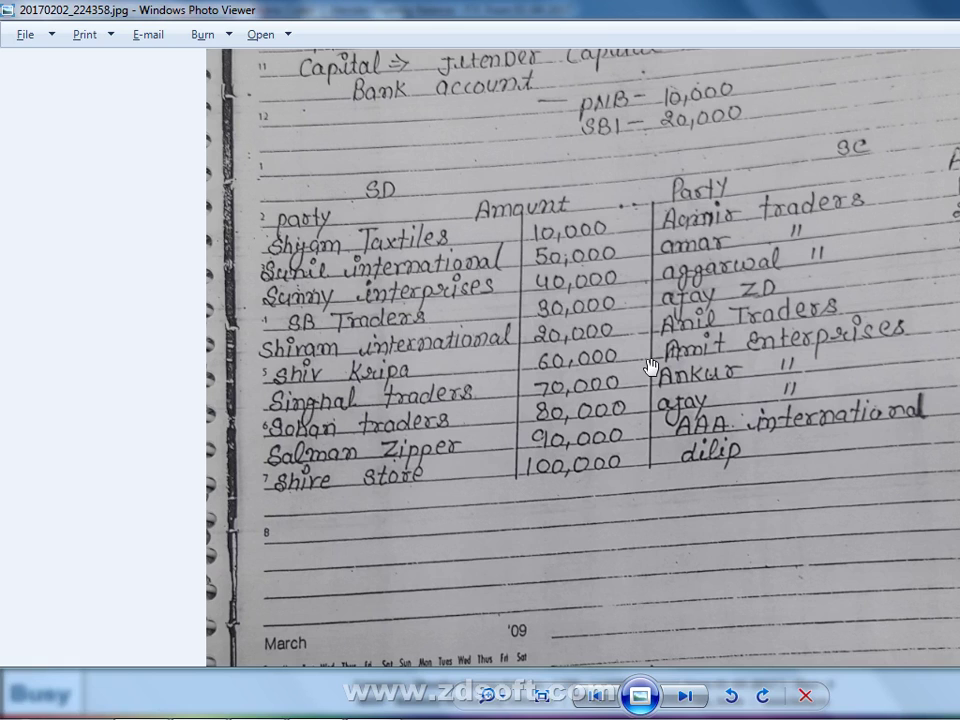
key(alt+Tab)
text(shya)
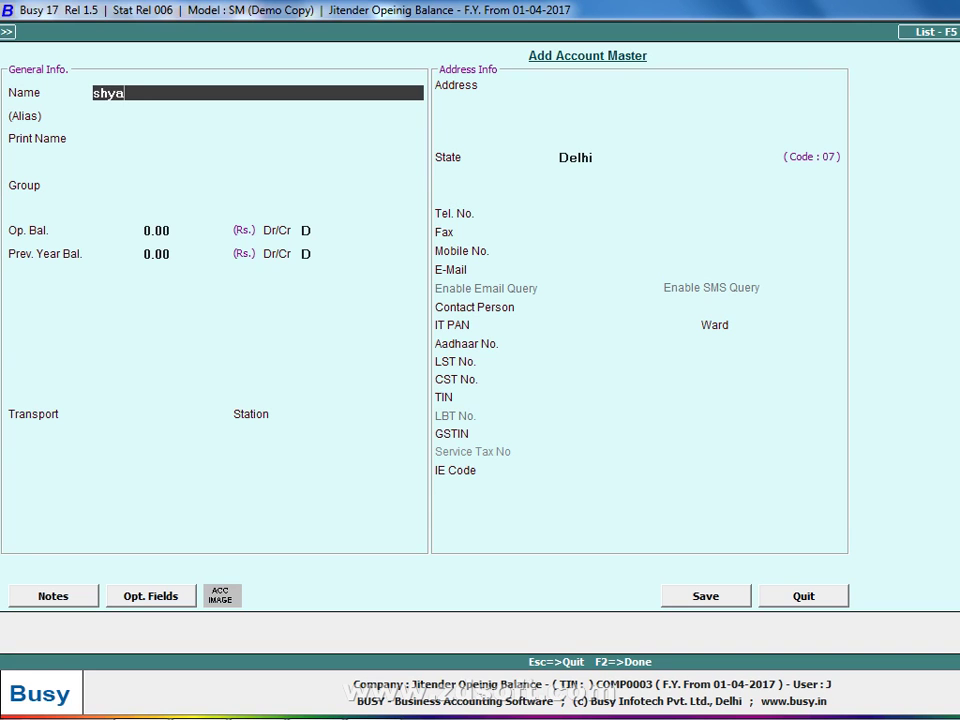
text(m textiles)
key(Return)
key(Return)
text(sun)
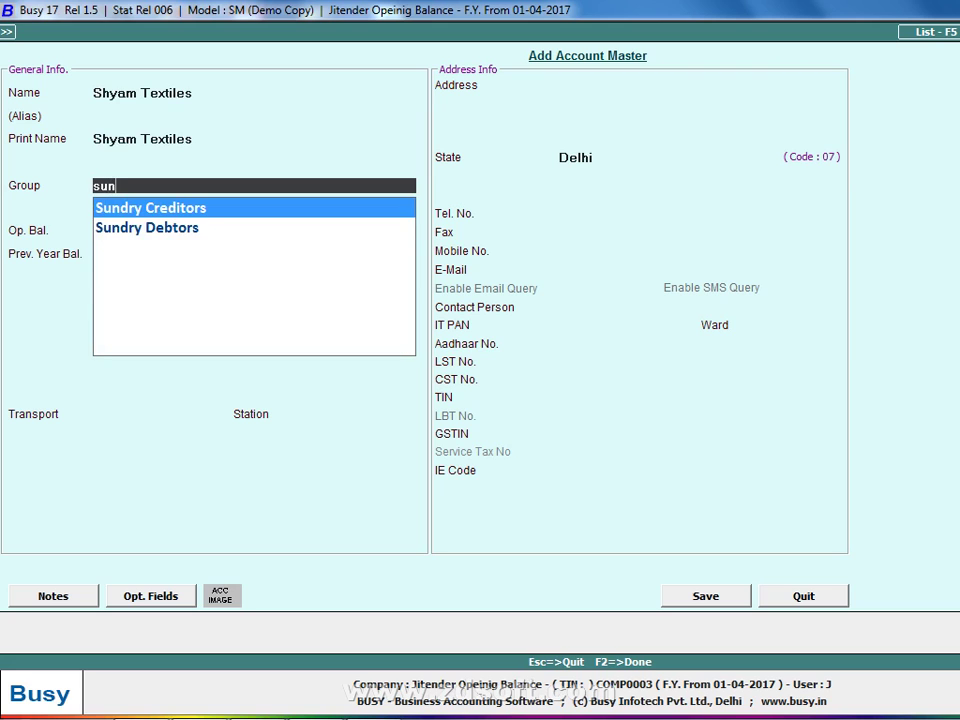
key(alt+Tab)
key(alt+Tab)
key(Down)
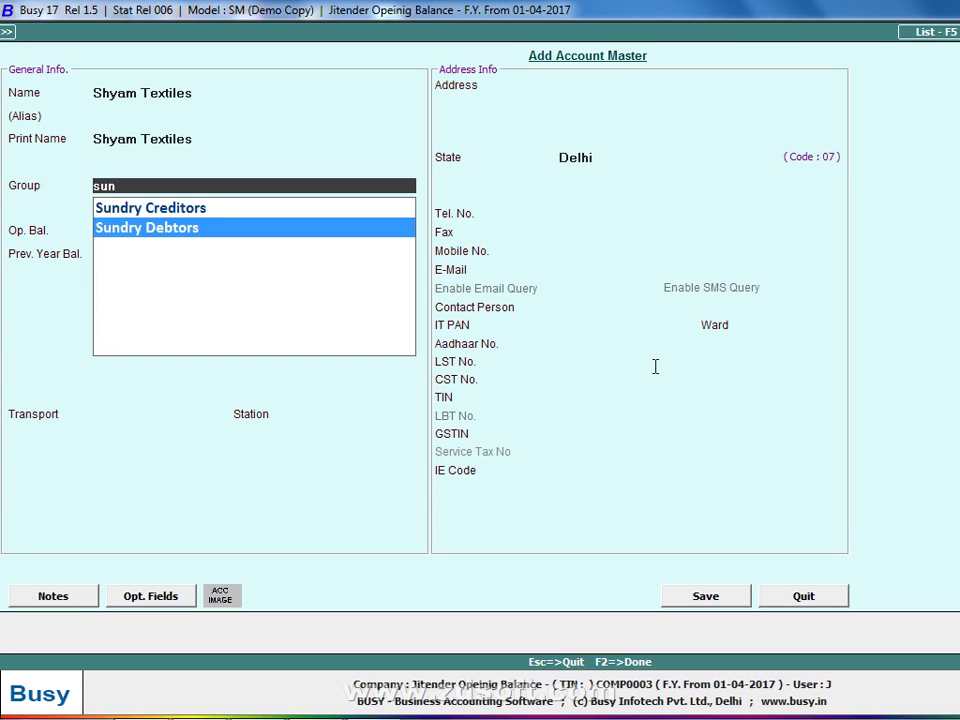
key(Return)
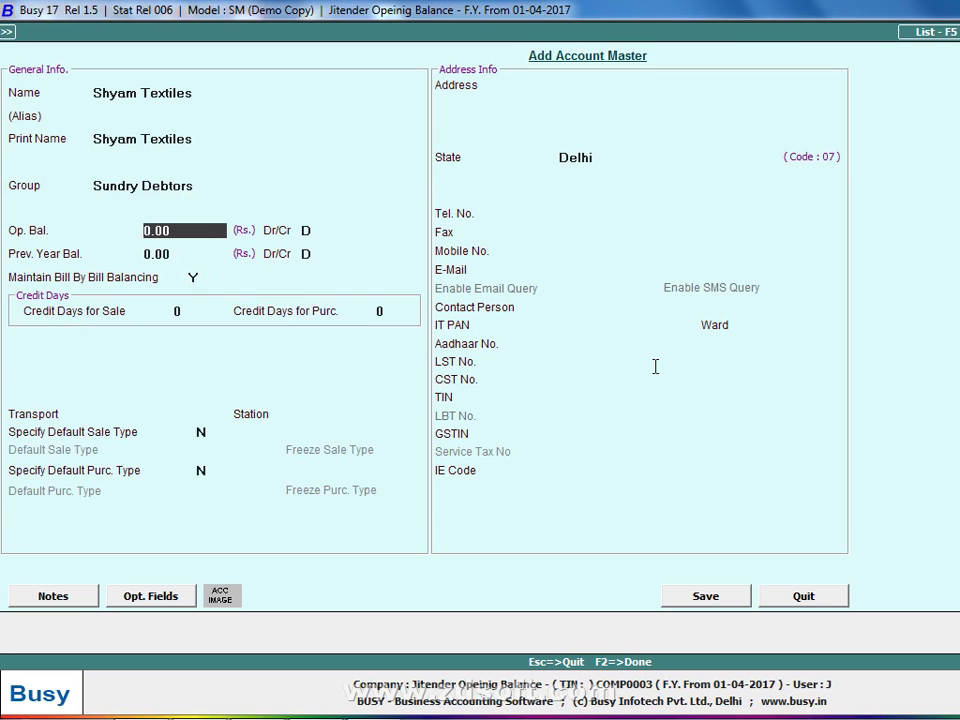
Give Shyam Textiles a debit opening balance of 10,000, turn off bill-by-bill balancing, and save the account.
key(alt+Tab)
key(alt+Tab)
text(10,000)
key(Return)
key(Return)
text(n)
key(F2)
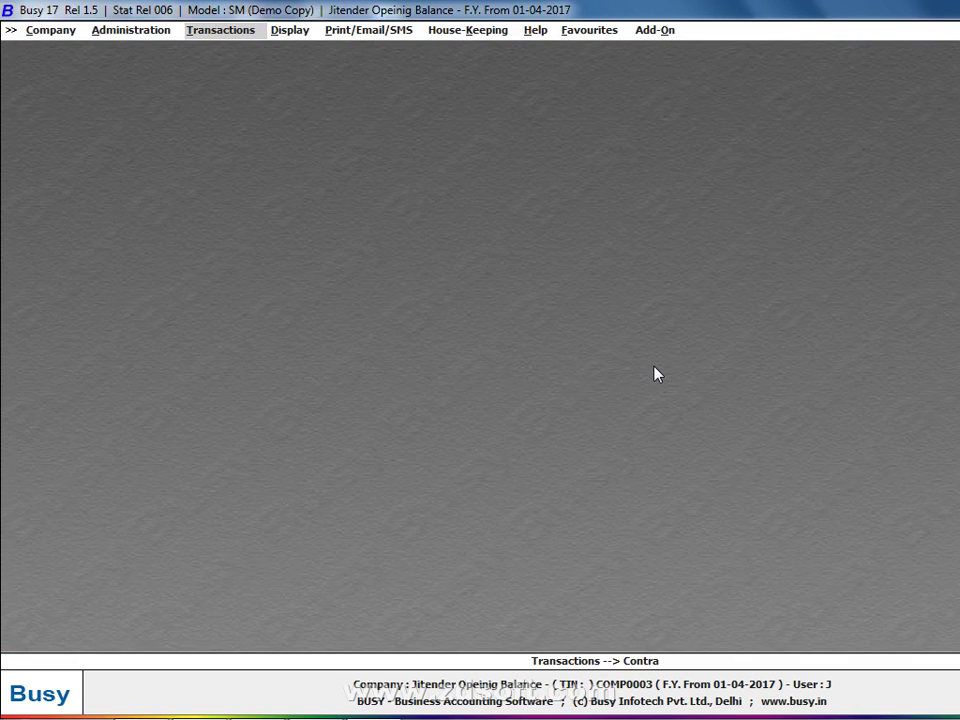
Switch to the handwritten notes image, enlarge the party list to read the next debtor, and return to Busy.
key(alt+Tab)
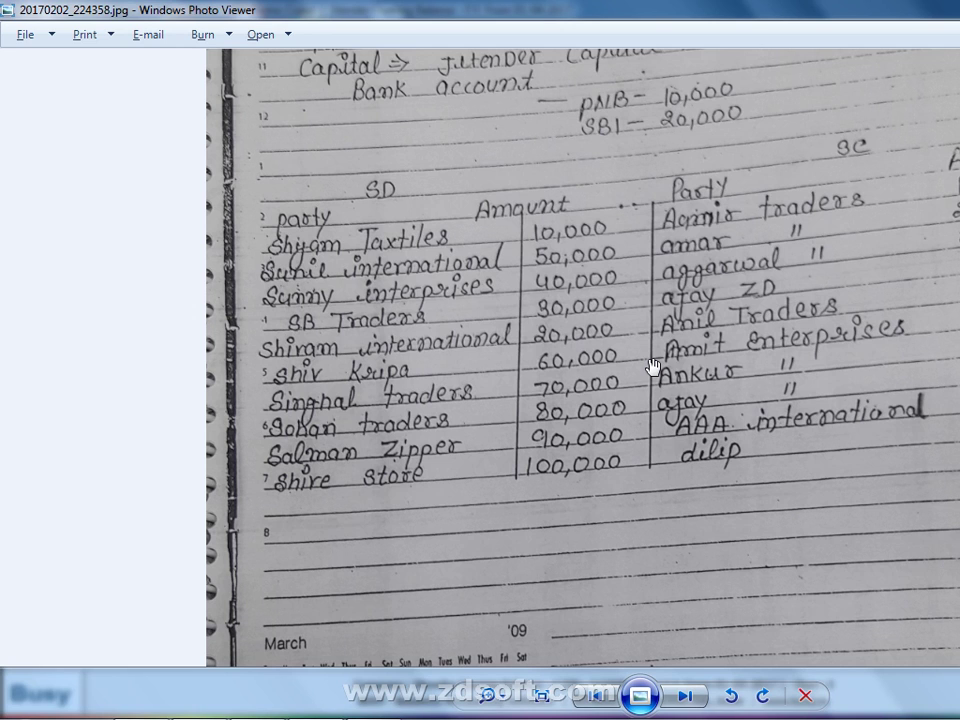
key(Left)
key(Right)
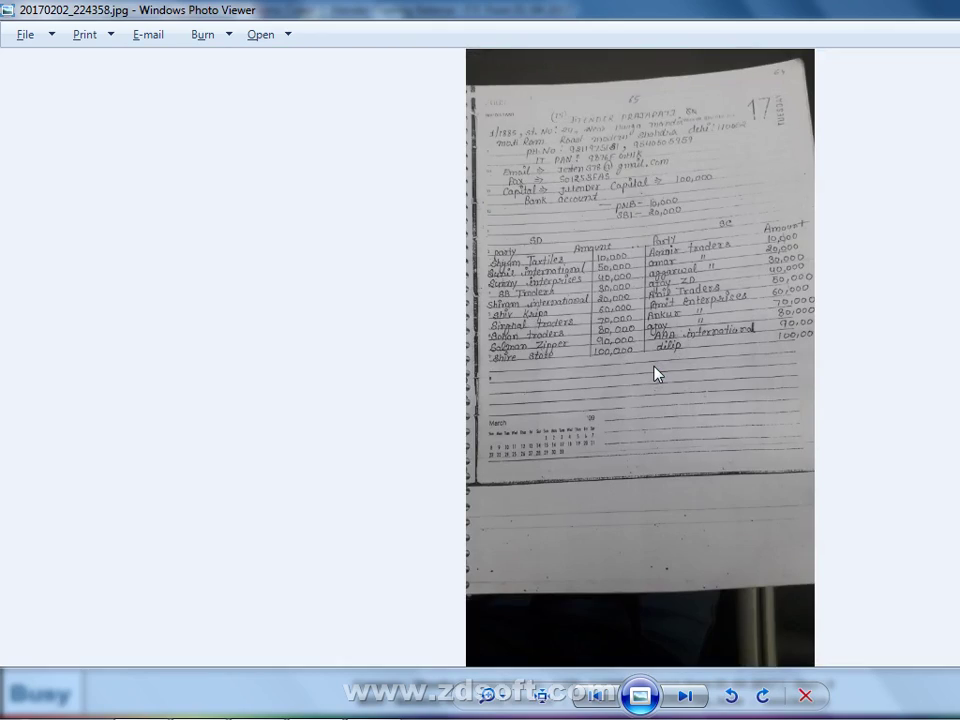
scroll(636, 374, up, 3)
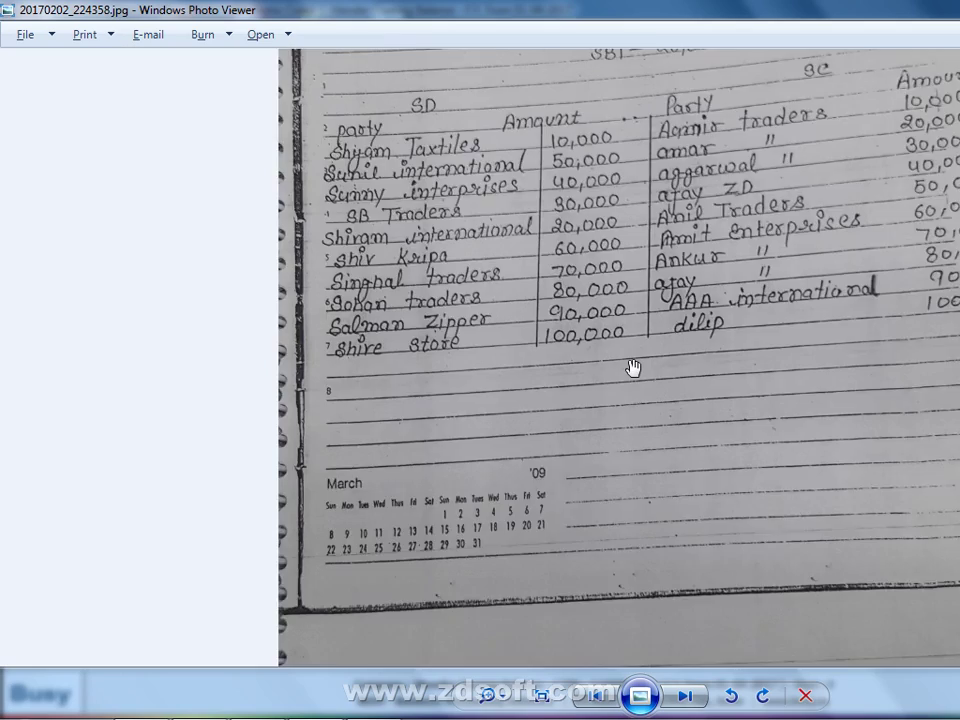
scroll(630, 369, down, 1)
key(alt+Tab)
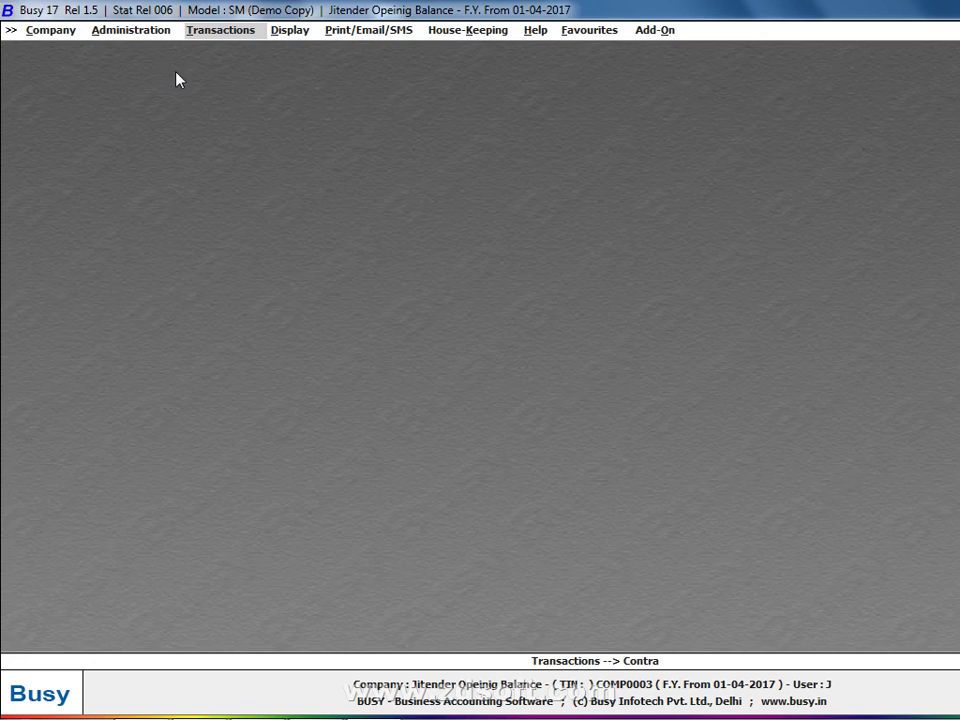
Start an account master named Sunil International from the handwritten notes and place it under the Sundry Debtors group.
click(133, 33)
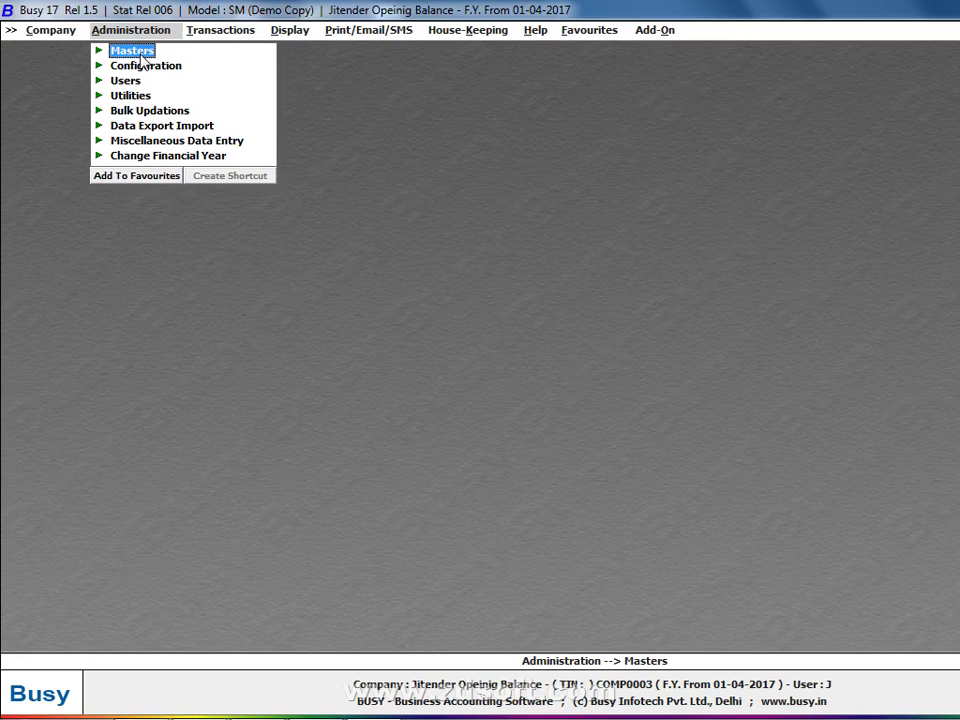
click(138, 52)
click(152, 65)
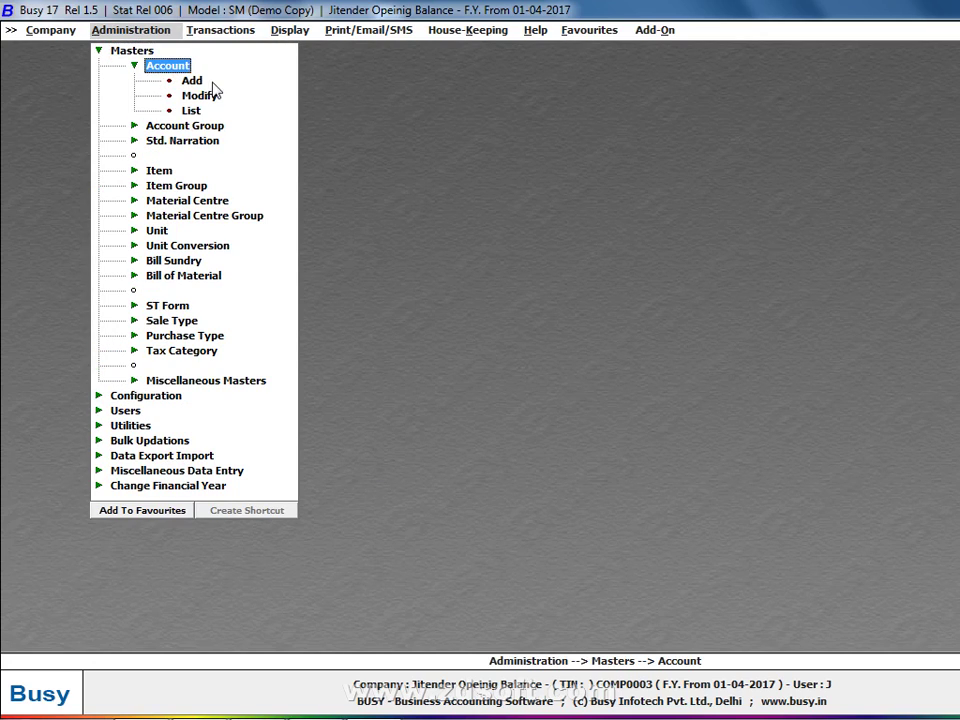
click(193, 81)
key(alt+Tab)
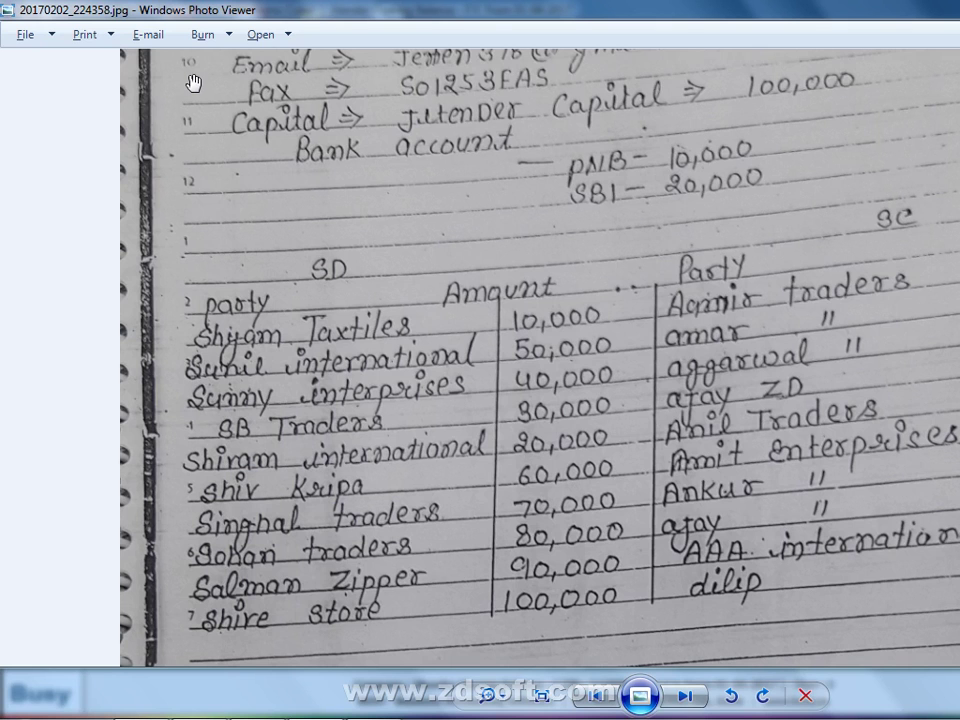
key(alt+Tab)
text(sunil)
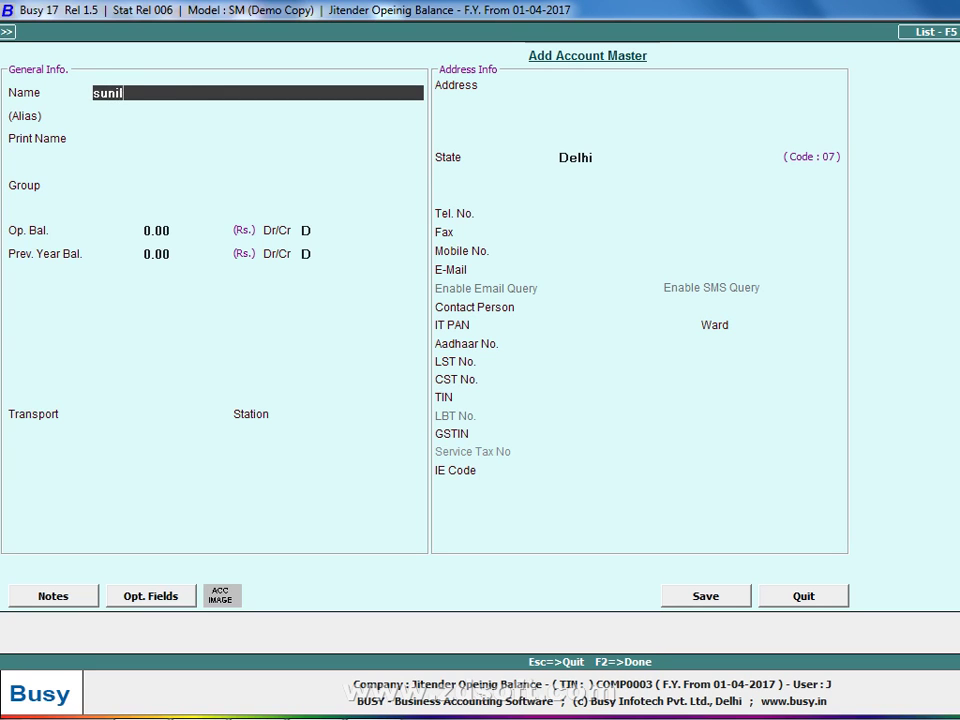
text( ei)
key(BackSpace)
key(BackSpace)
text(international)
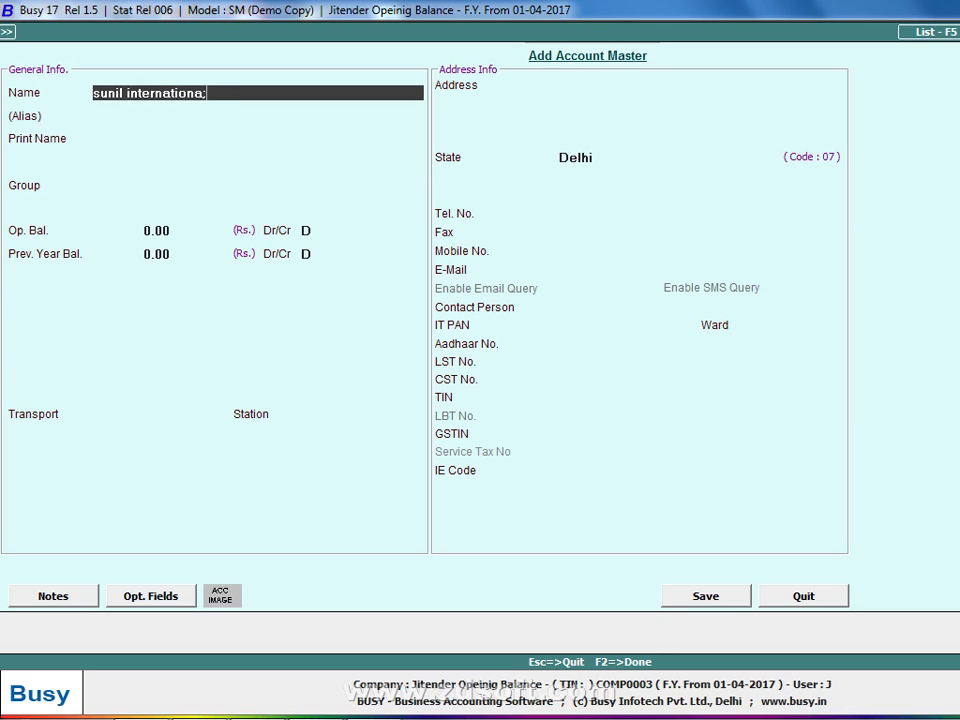
key(Return)
key(Return)
text(sun)
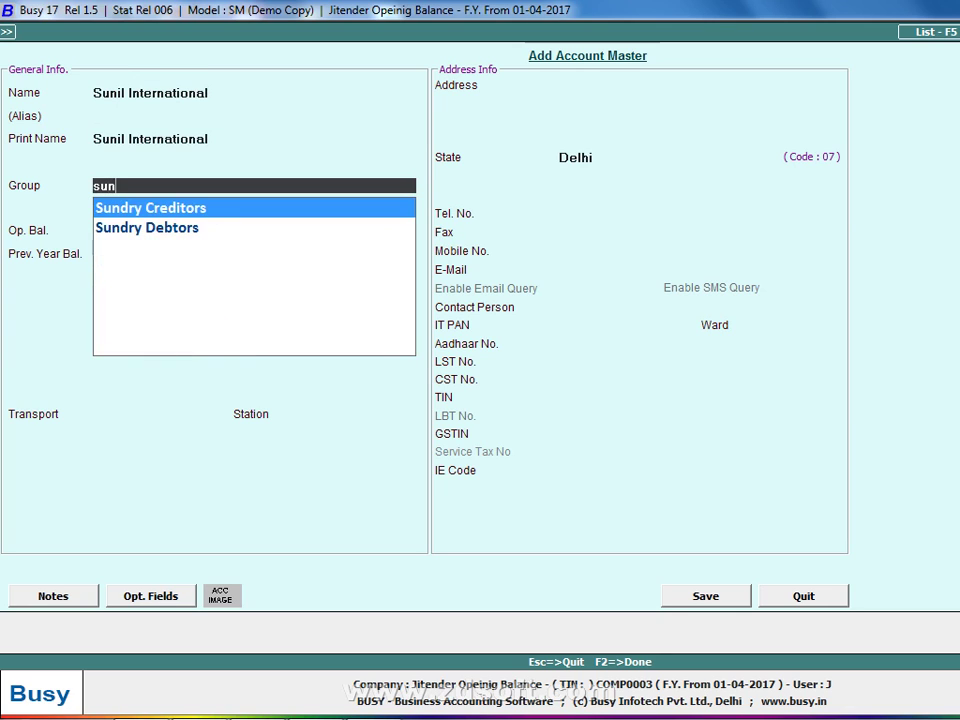
key(Down)
key(Return)
Give Sunil International a debit opening balance of 20,000, turn off bill-by-bill balancing, and save the account.
text(20000)
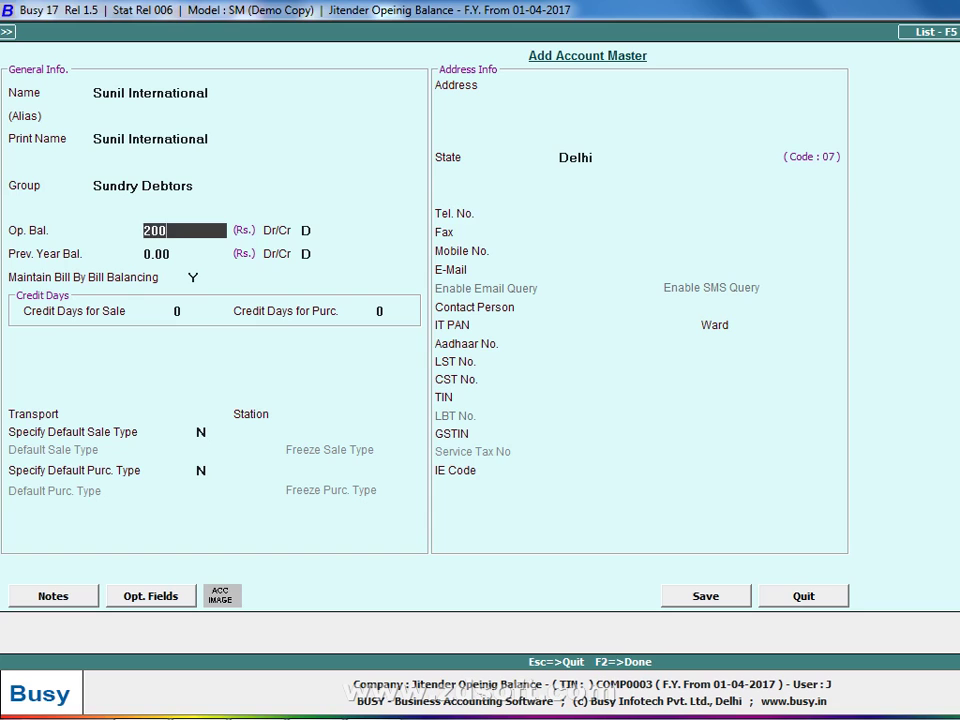
key(Return)
key(Return)
text(n)
key(F2)
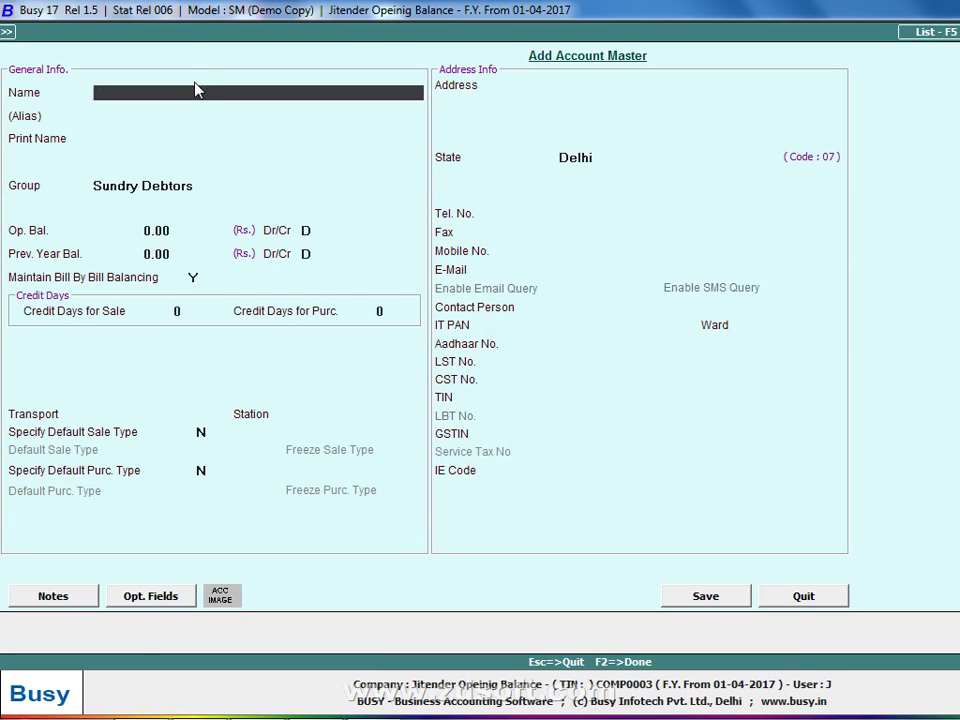
Read the next debtor in the handwritten notes and start an account master named Sunny Enterprisers under Sundry Debtors.
key(alt+Tab)
key(alt+Tab)
key(alt+Tab)
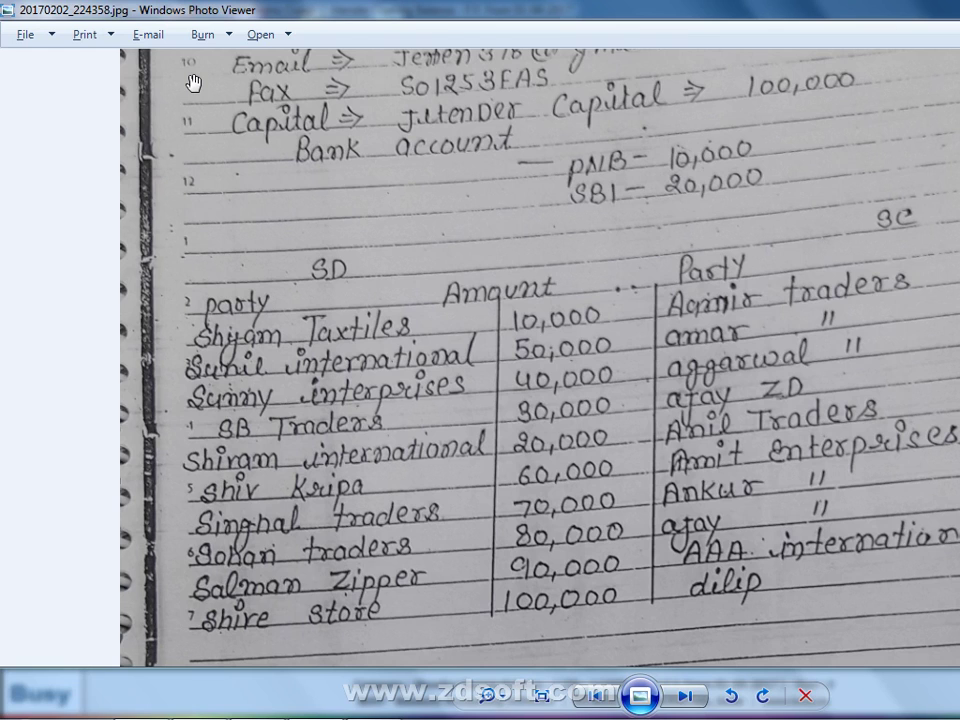
key(alt+Tab)
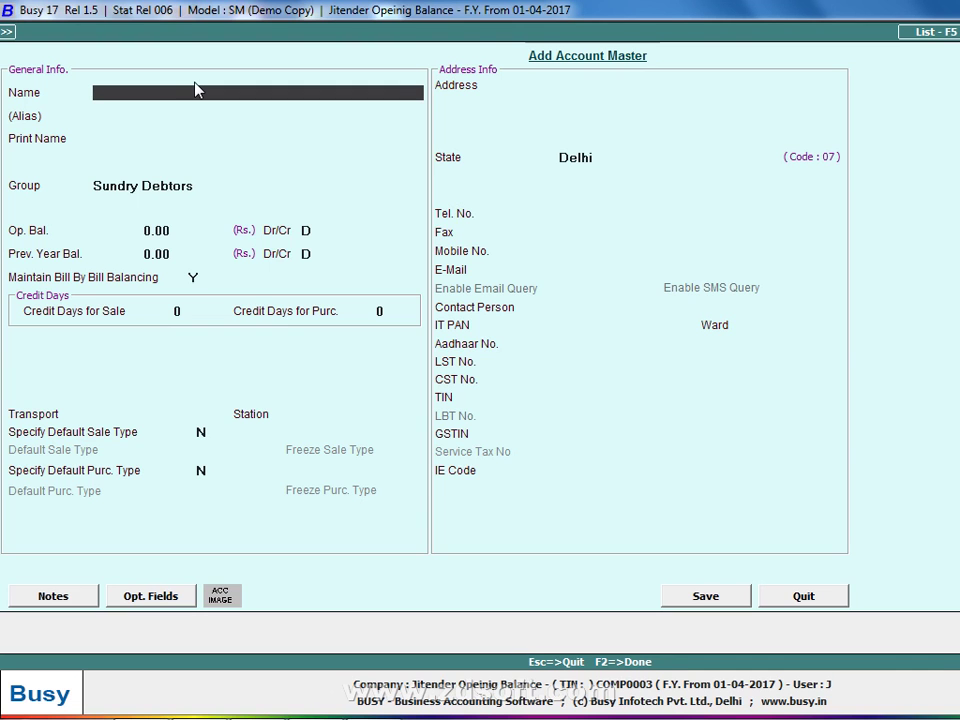
key(alt+Tab)
key(alt+Tab)
text(sunny enterprisers)
key(Return)
key(Return)
key(Return)
key(Return)
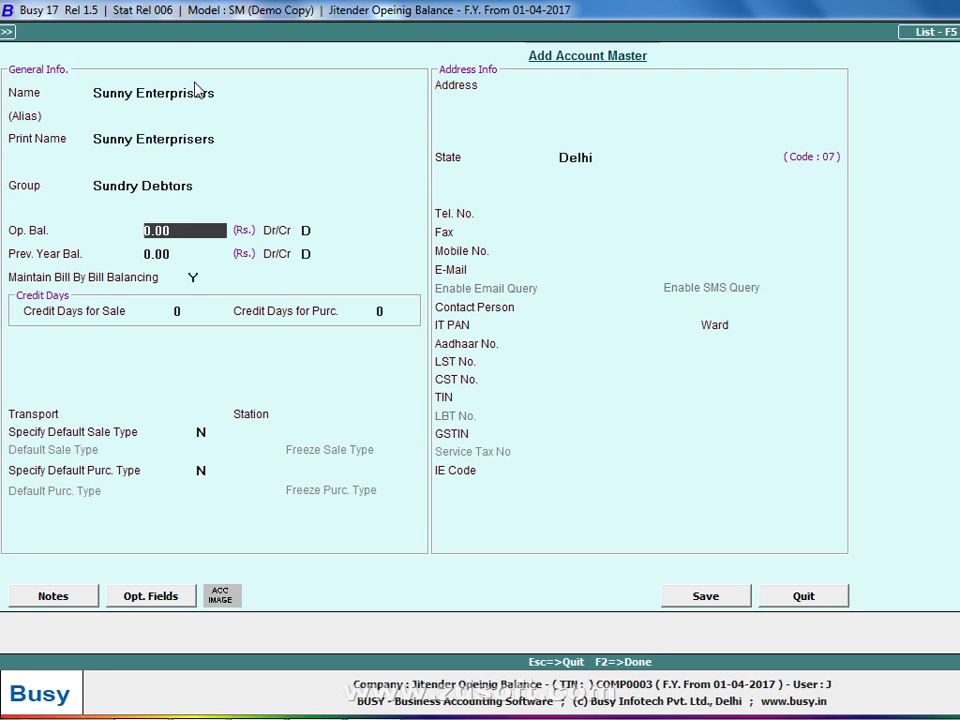
Check the debtor amounts in the handwritten notes image and return to the Sunny Enterprisers account in Busy.
key(alt+Tab)
key(alt+Tab)
text(3)
key(alt+Tab)
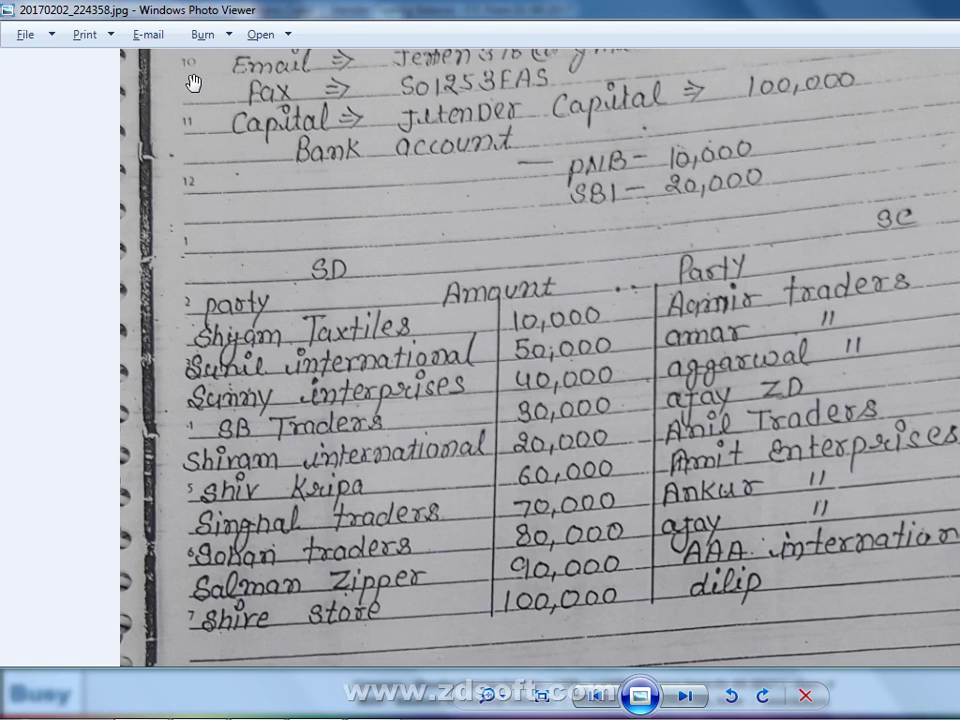
key(alt+Tab)
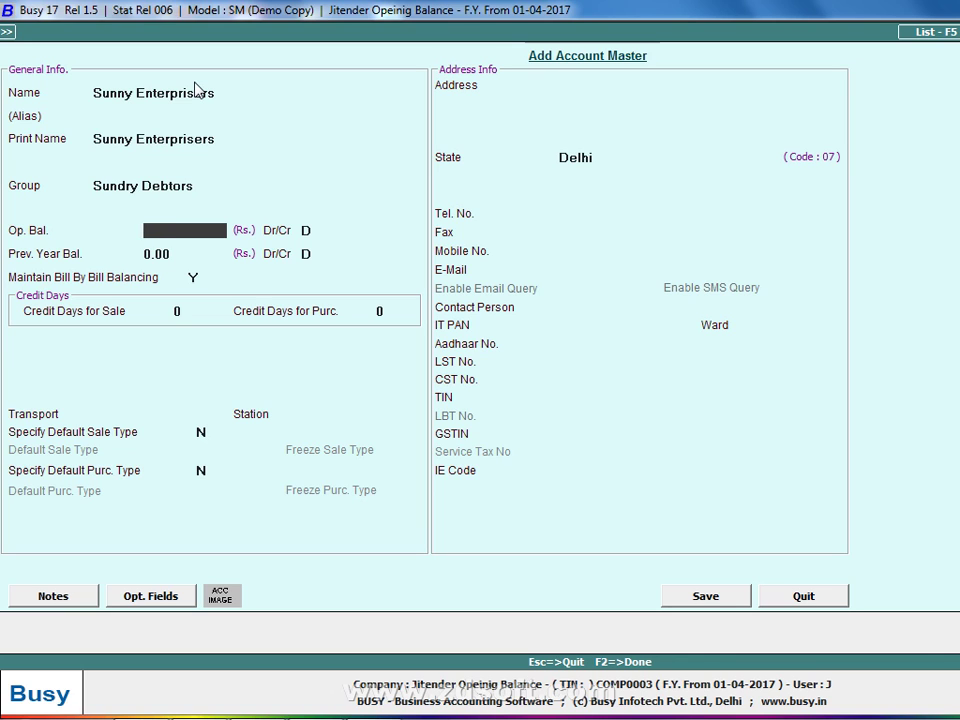
Find Sunil International in the list of accounts and open it for modification.
key(F5)
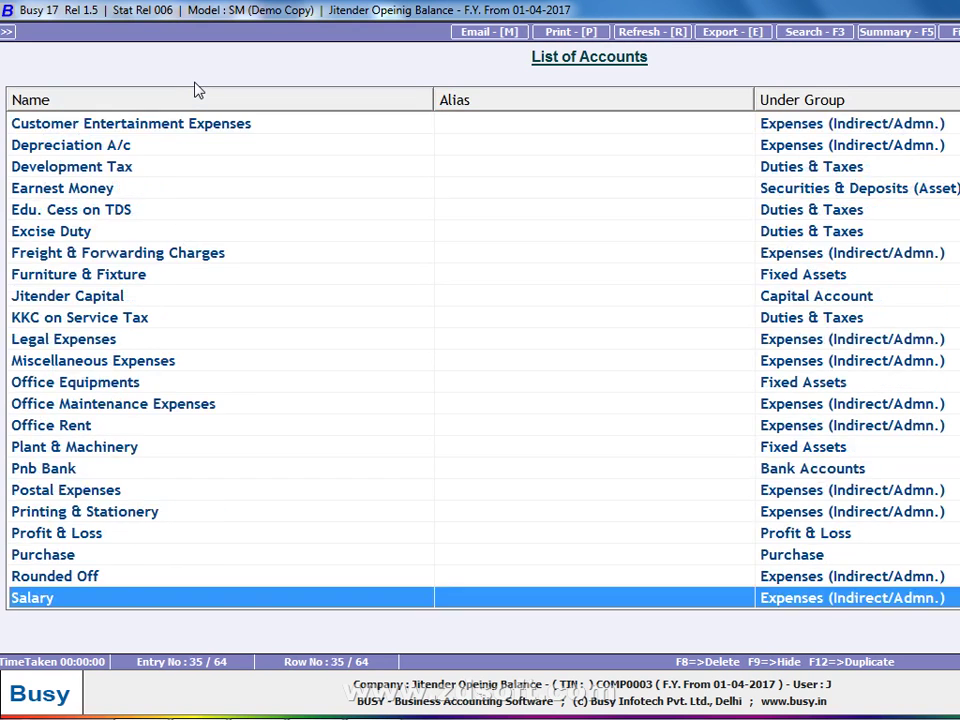
key(Down)
key(Down)
key(Down)
key(Down)
key(Down)
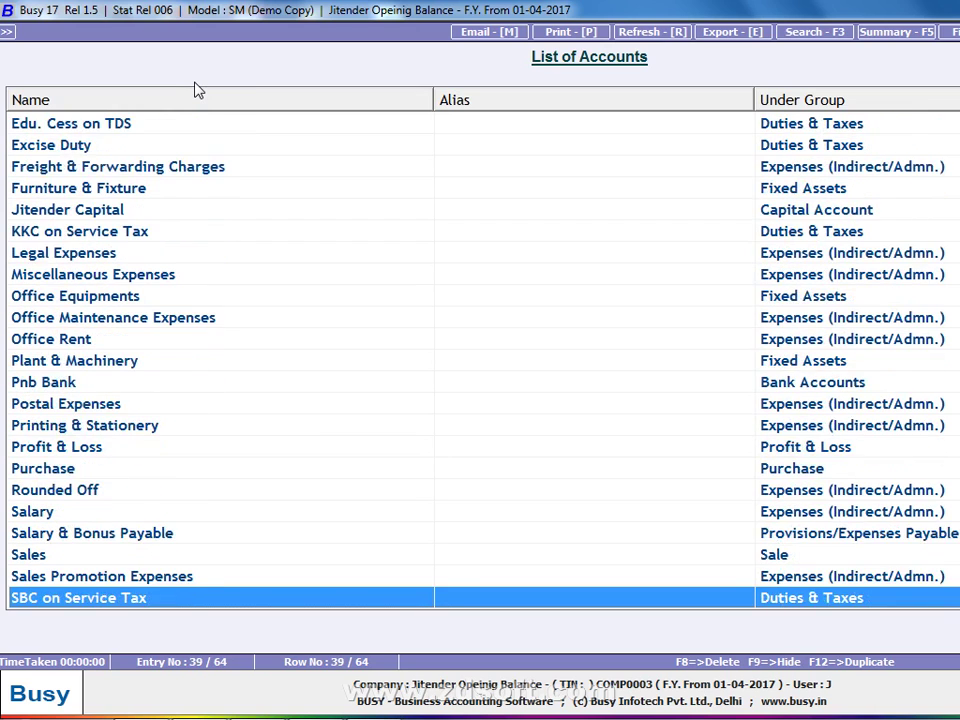
key(Down)
key(Down)
key(Down)
key(Down)
key(Down)
key(Down)
key(Down)
key(Down)
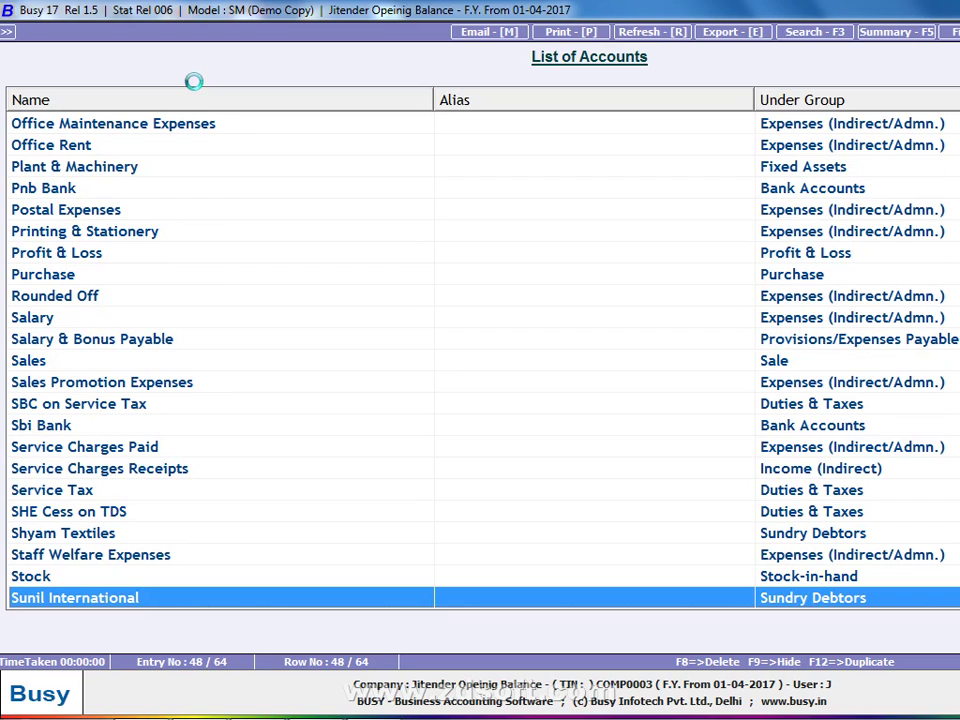
key(Return)
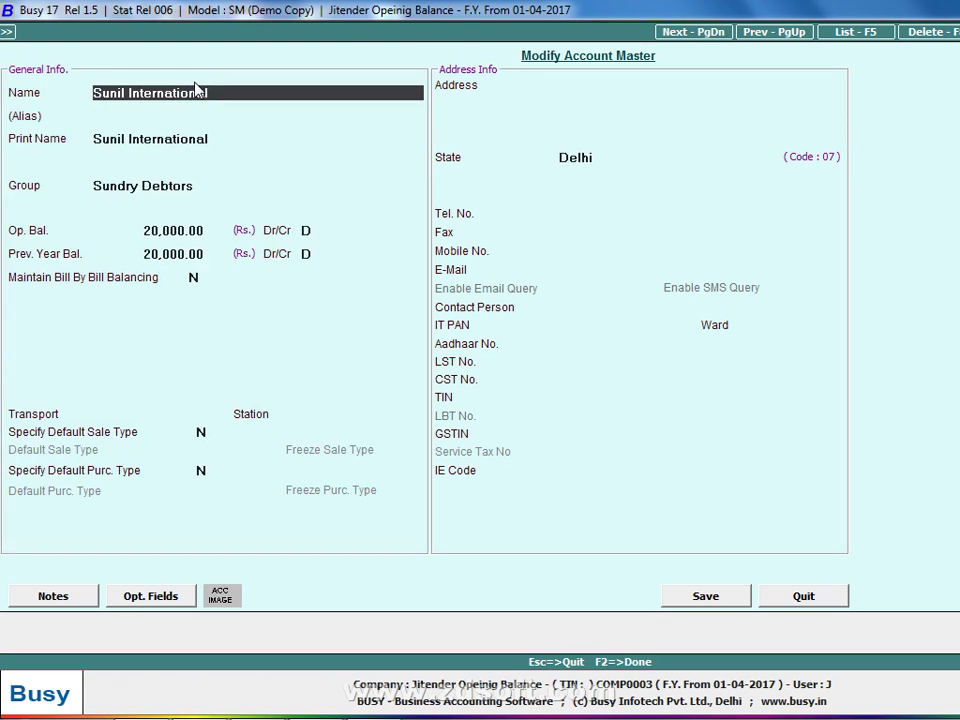
Set Sunil International's opening balance to 40,000 and save the account.
key(Return)
key(Return)
key(Return)
text(4000)
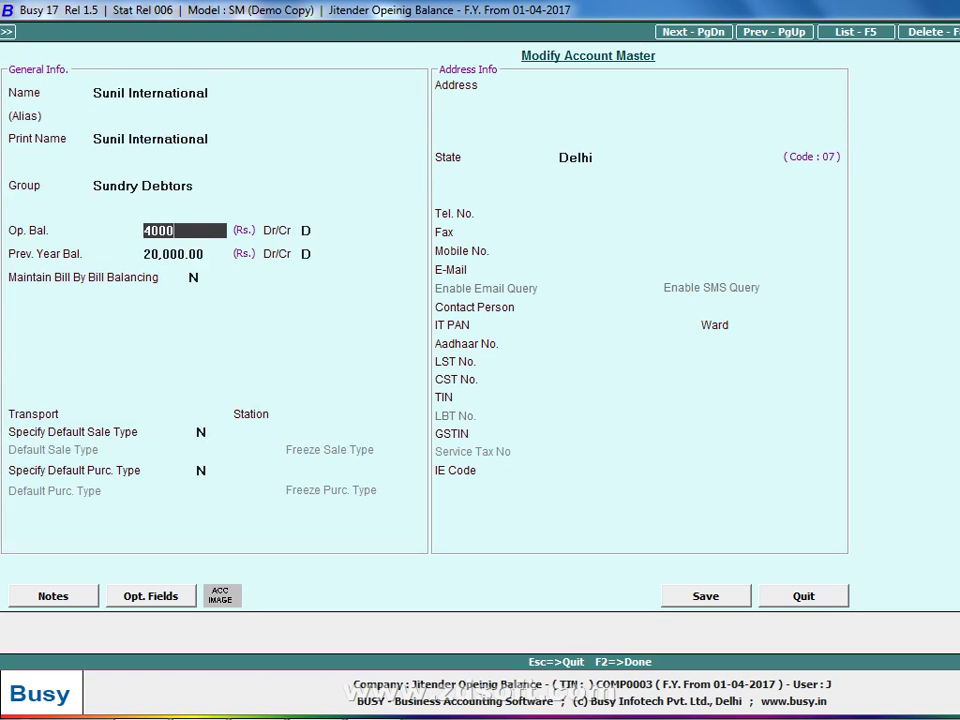
key(Return)
key(Up)
text(40000)
key(Return)
key(F2)
key(Escape)
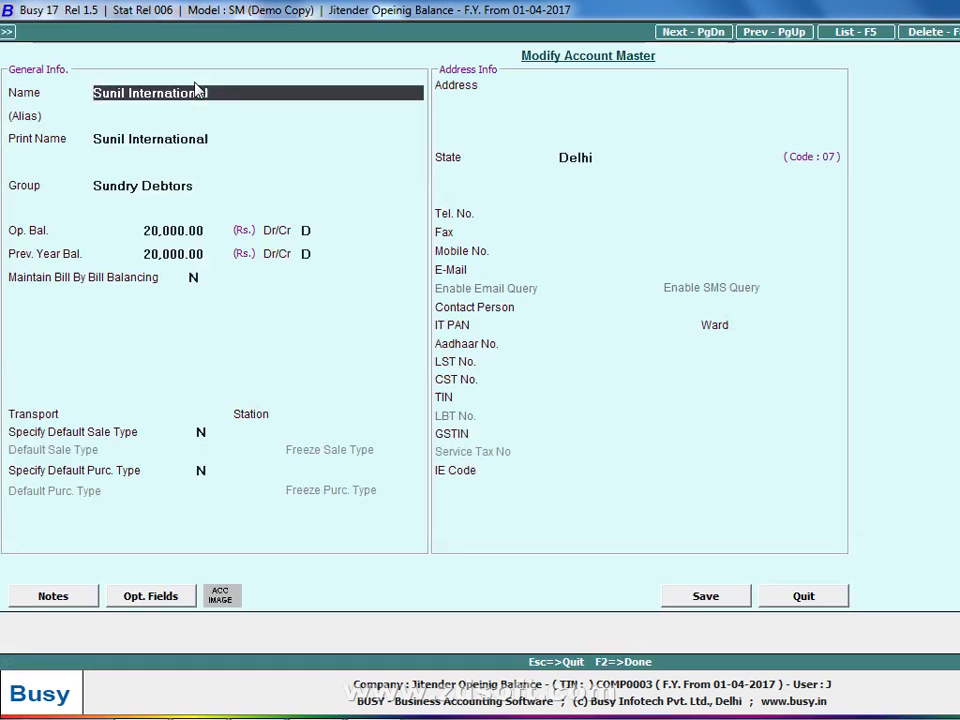
Compare Sunil International's opening balance with the handwritten notes, quit its account form, and return to the Sunny Enterprisers account.
key(Return)
key(Return)
key(Return)
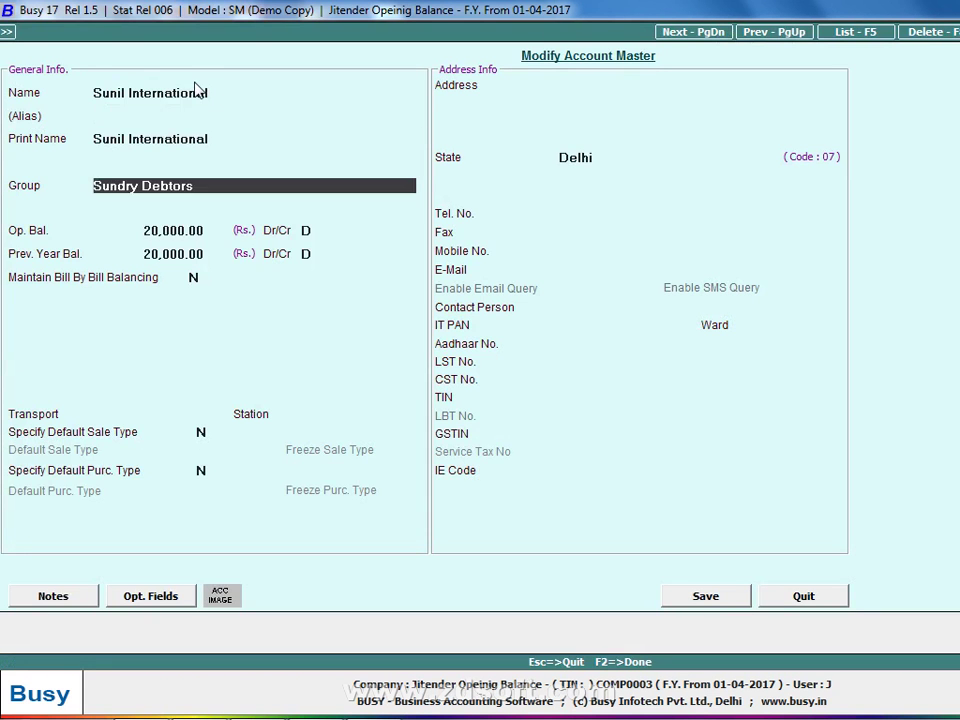
key(Return)
key(alt+Tab)
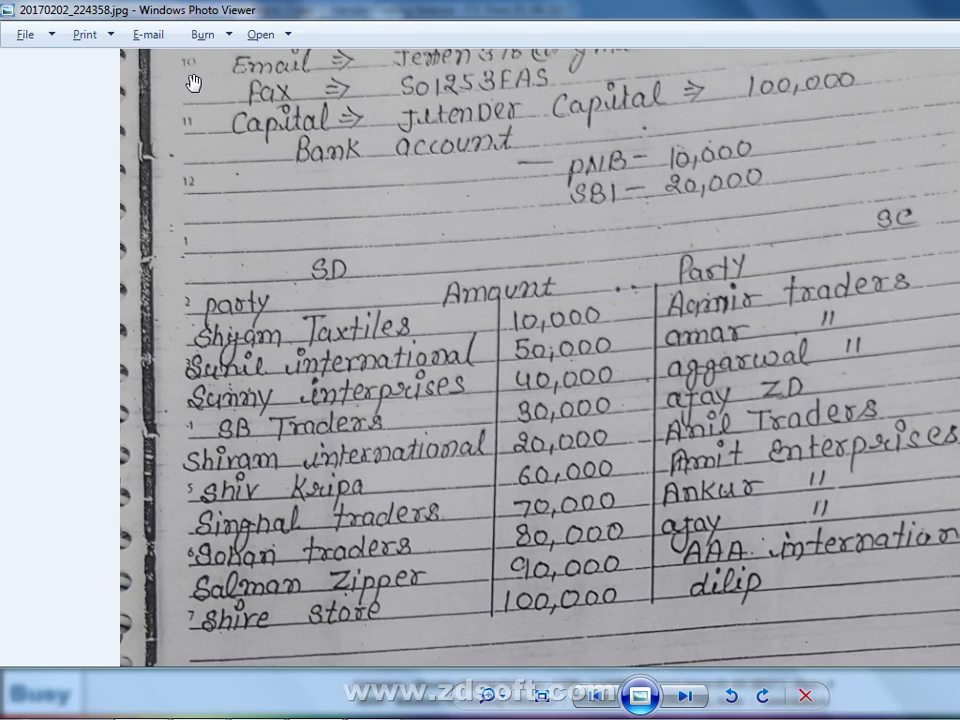
key(alt+Tab)
key(Escape)
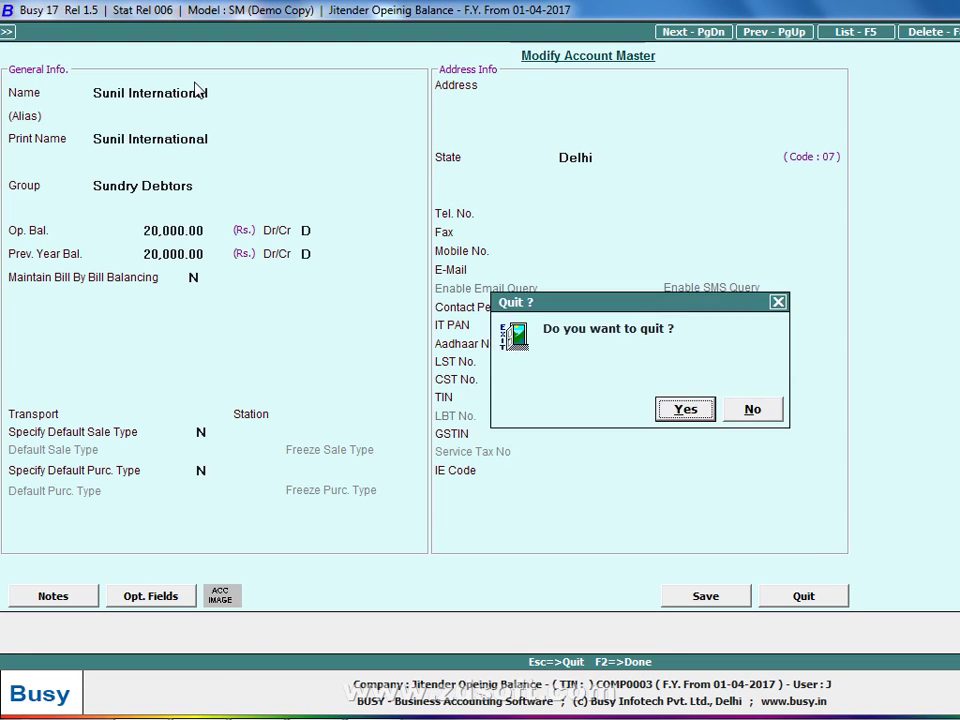
key(Return)
key(Return)
key(Escape)
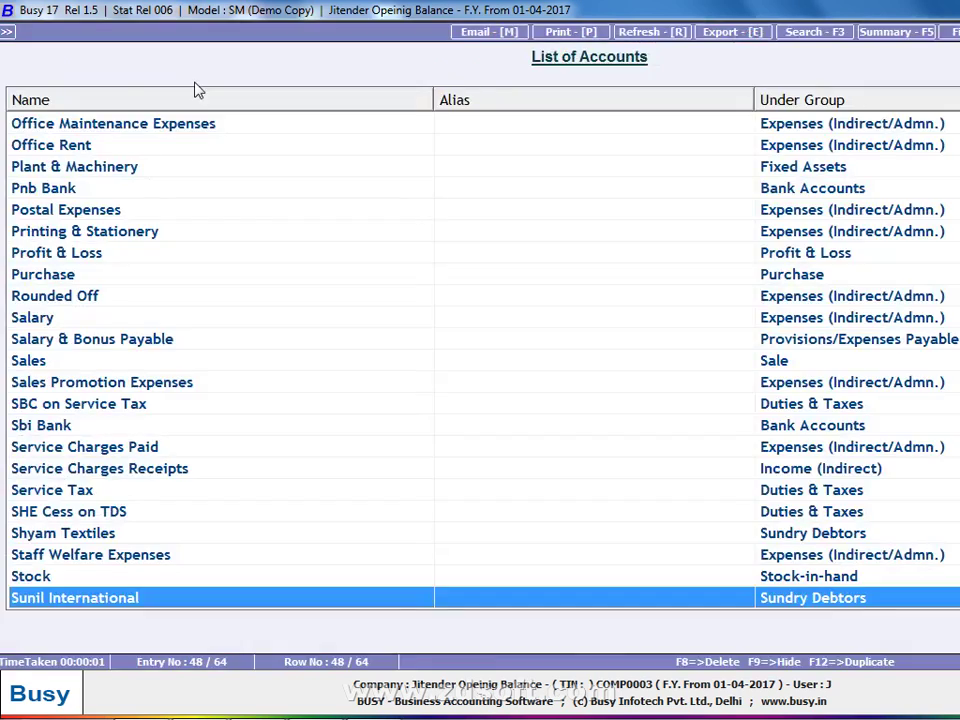
key(Escape)
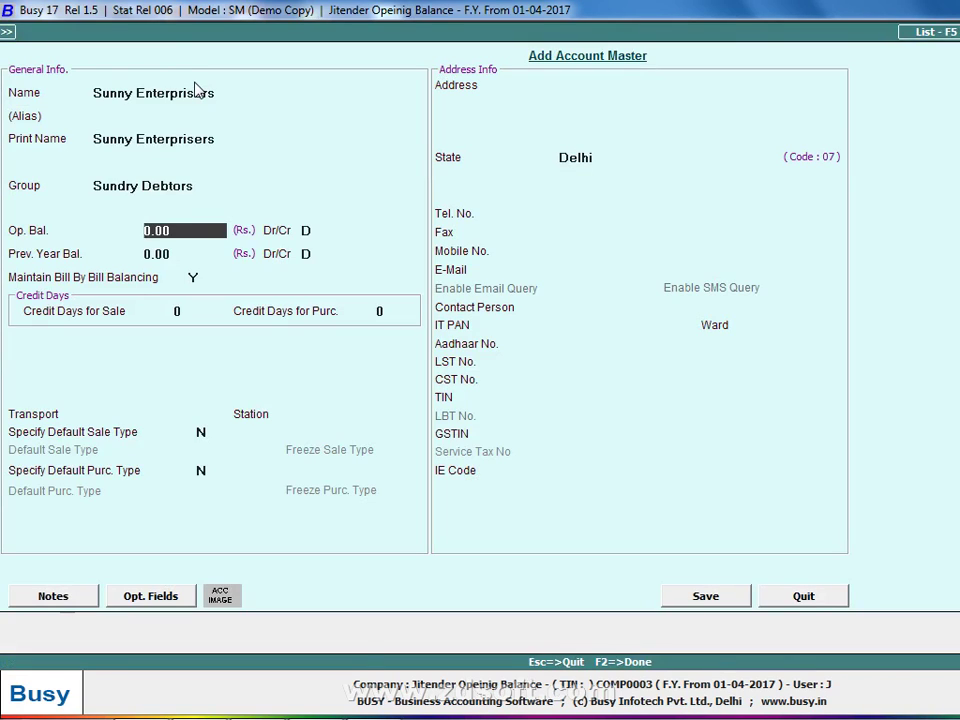
Reopen Sunil International from the list of accounts, set its opening balance to 50,000 as in the notes, and save it.
key(alt+Tab)
key(alt+Tab)
click(926, 34)
text(su)
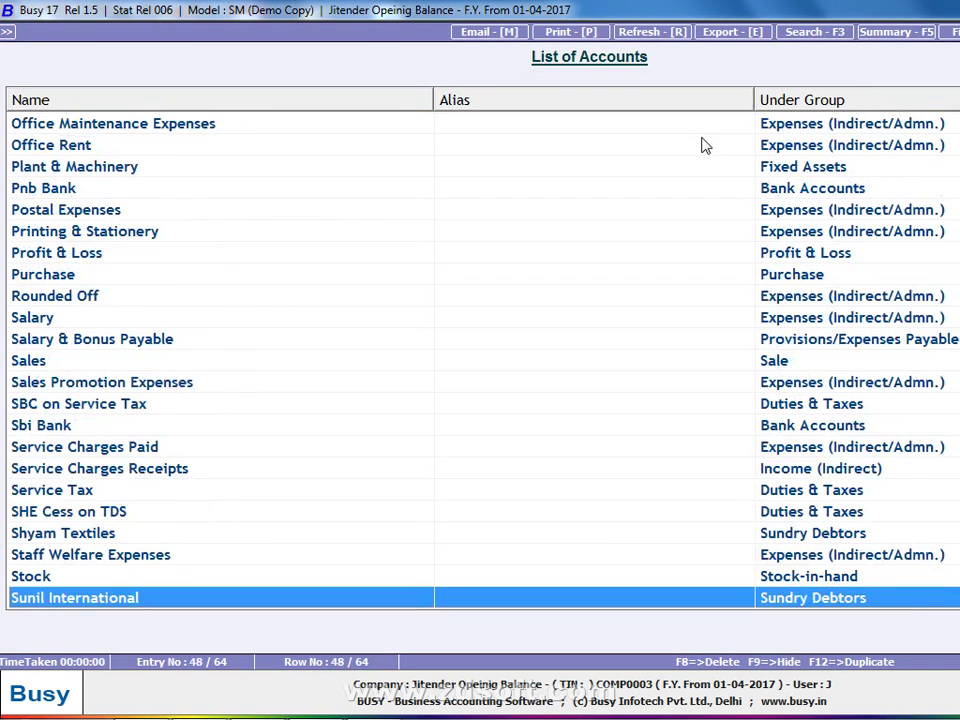
key(Return)
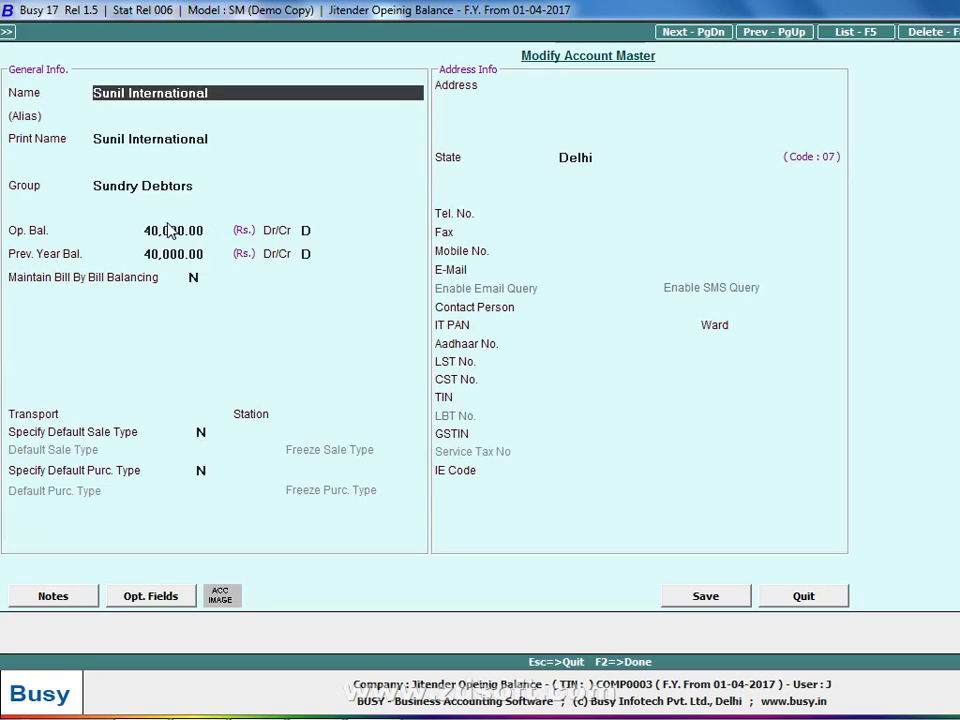
click(170, 230)
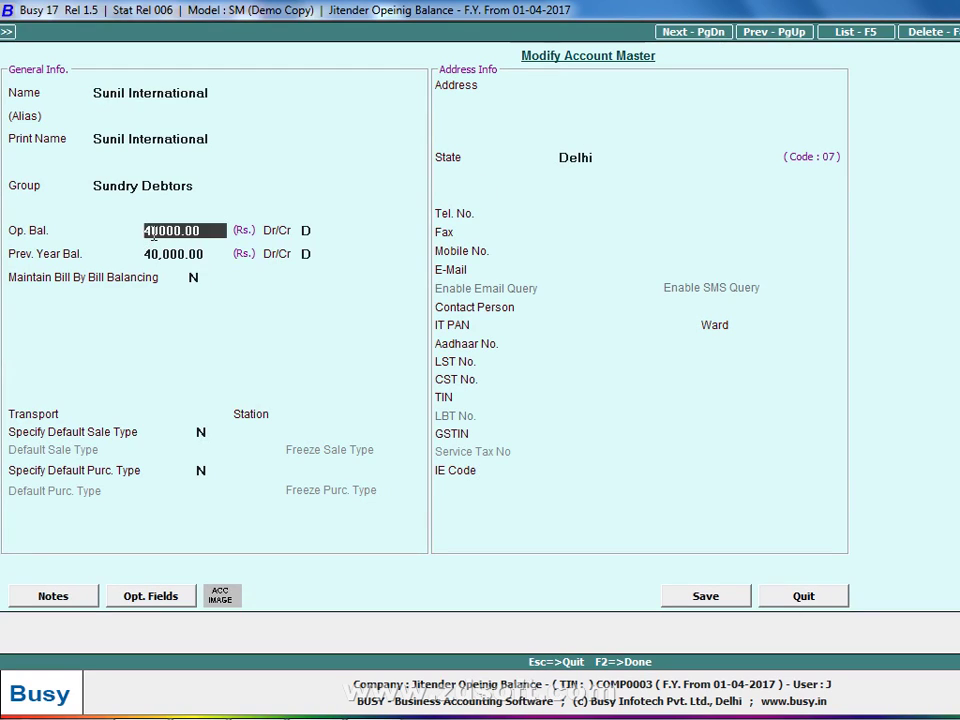
text(50000)
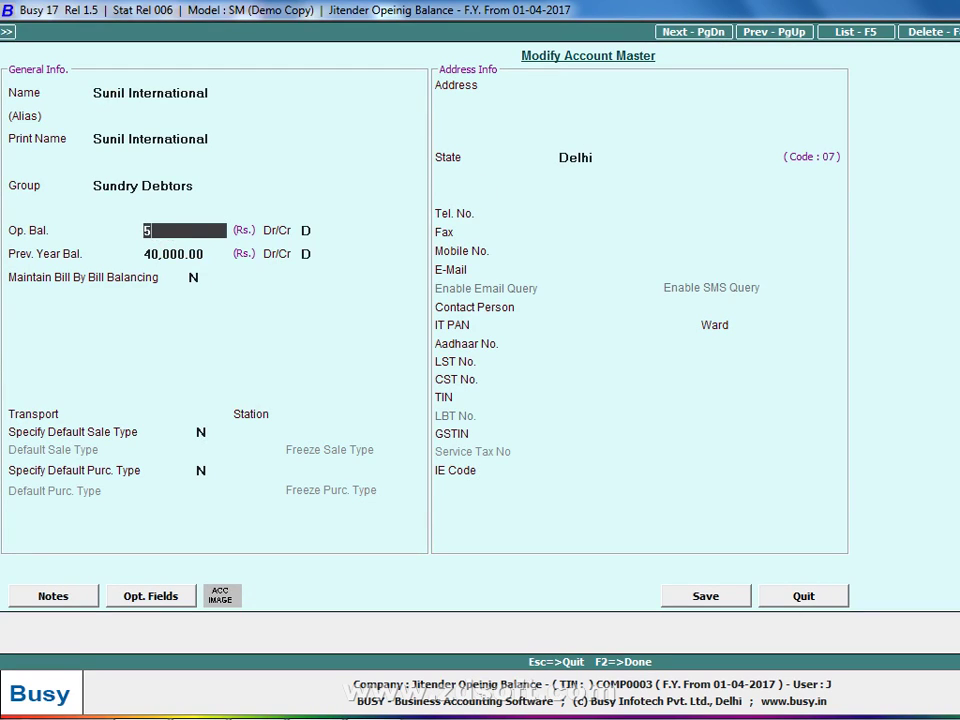
key(Return)
key(F2)
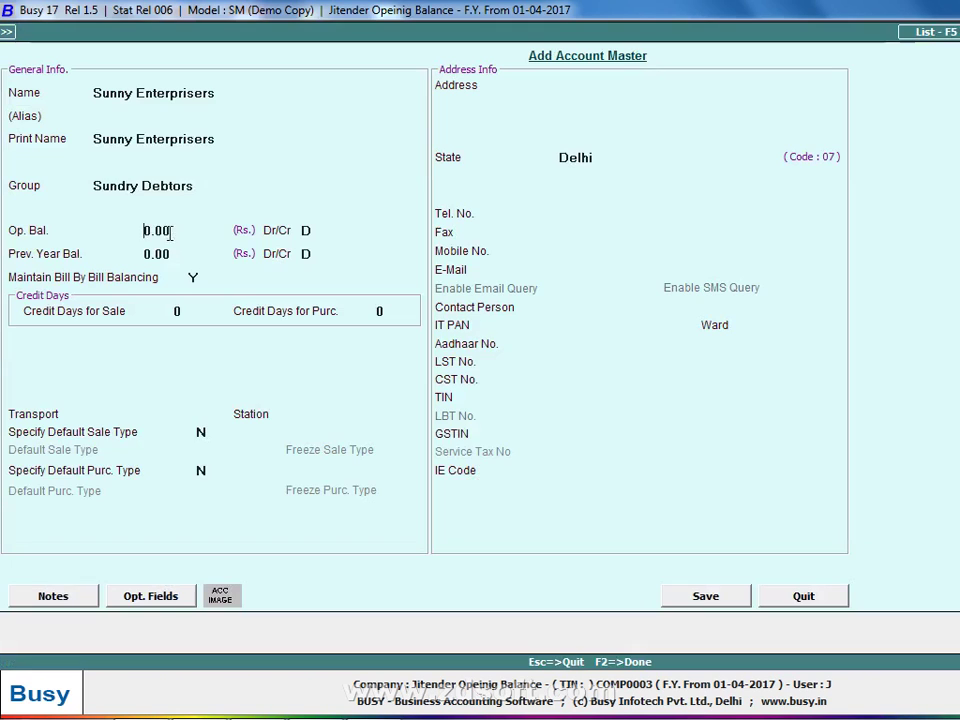
Check the notes, give Sunny Enterprisers a debit opening balance of 40,000, and save the account.
click(170, 230)
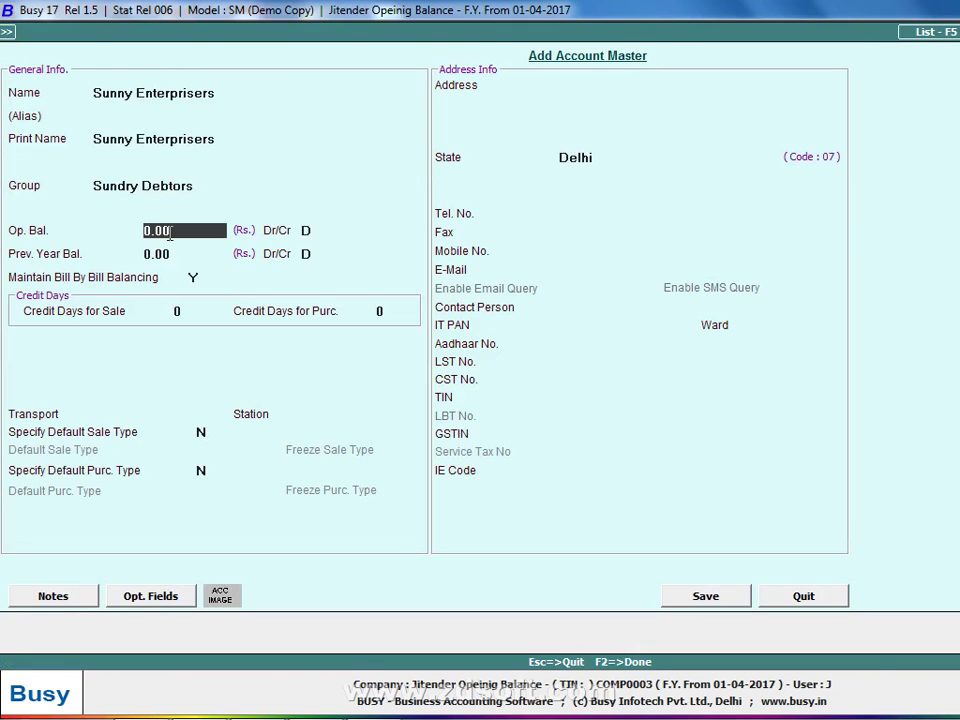
key(alt+Tab)
key(alt+Tab)
text(40000)
key(Return)
key(Return)
key(Return)
key(F2)
key(Return)
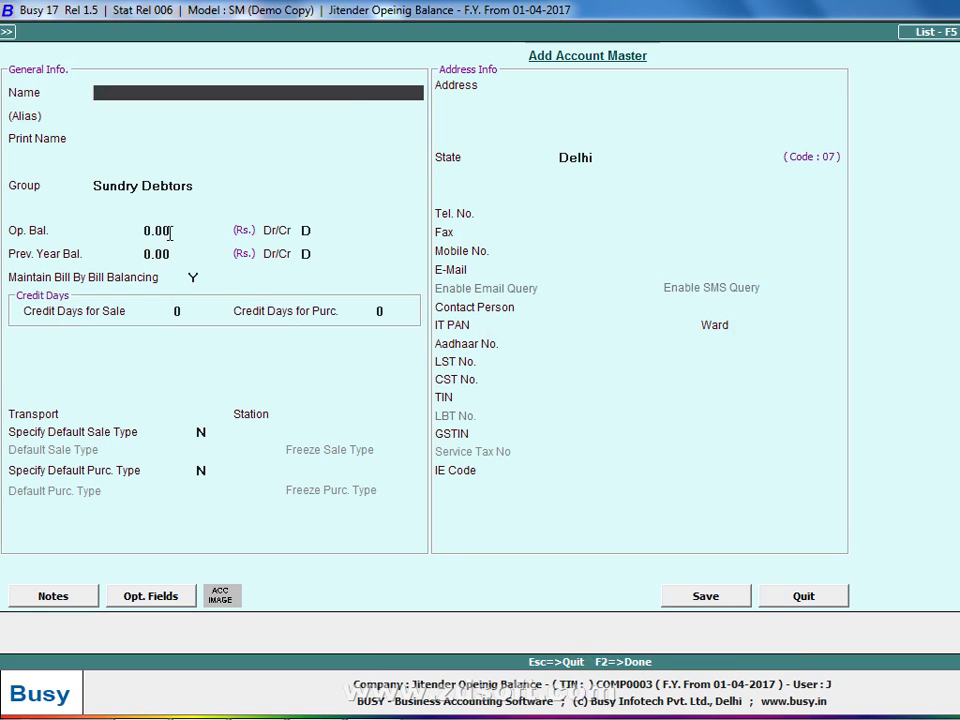
Read the next debtor in the handwritten notes and start an account master named SB TRADERS under Sundry Debtors.
key(alt+Tab)
key(alt+Tab)
text(sb)
key(BackSpace)
key(BackSpace)
text(SB TRADERS)
key(Return)
key(Return)
key(Return)
Give SB TRADERS a debit opening balance of 30,000 from the notes, turn off bill-by-bill balancing, and save the account.
key(alt+Tab)
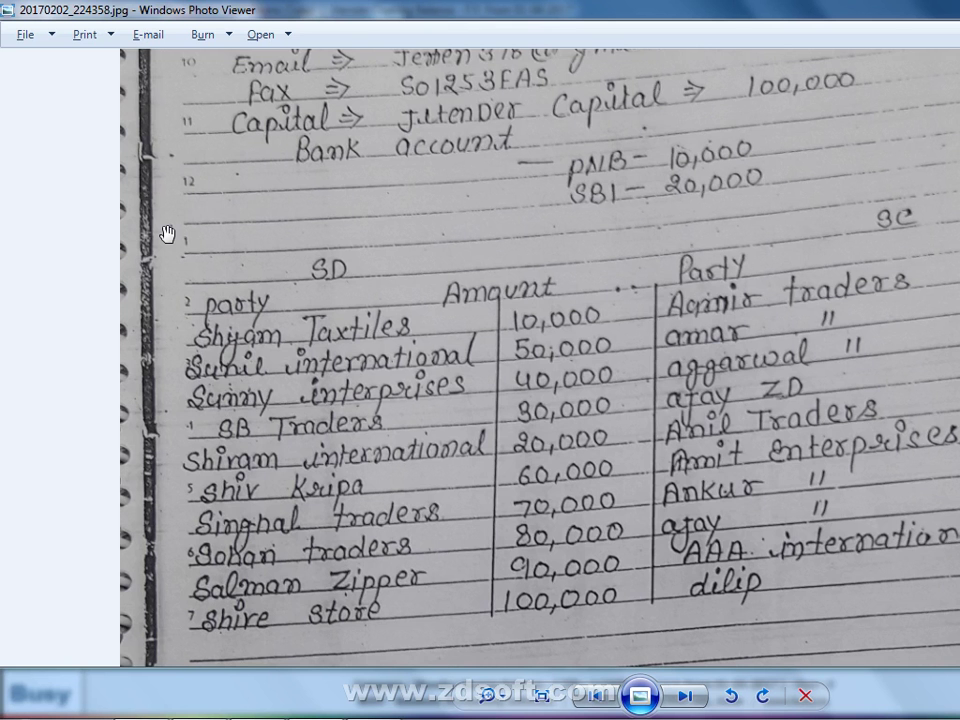
key(alt+Tab)
key(Return)
text(30000)
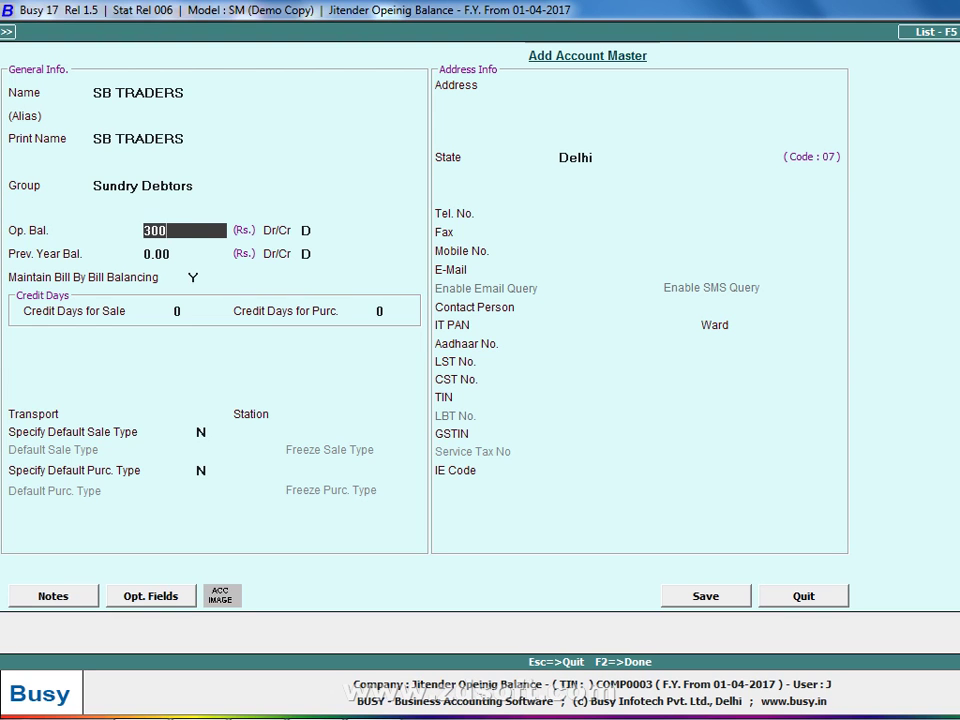
key(Return)
key(Return)
key(Return)
key(n)
key(F2)
key(Return)
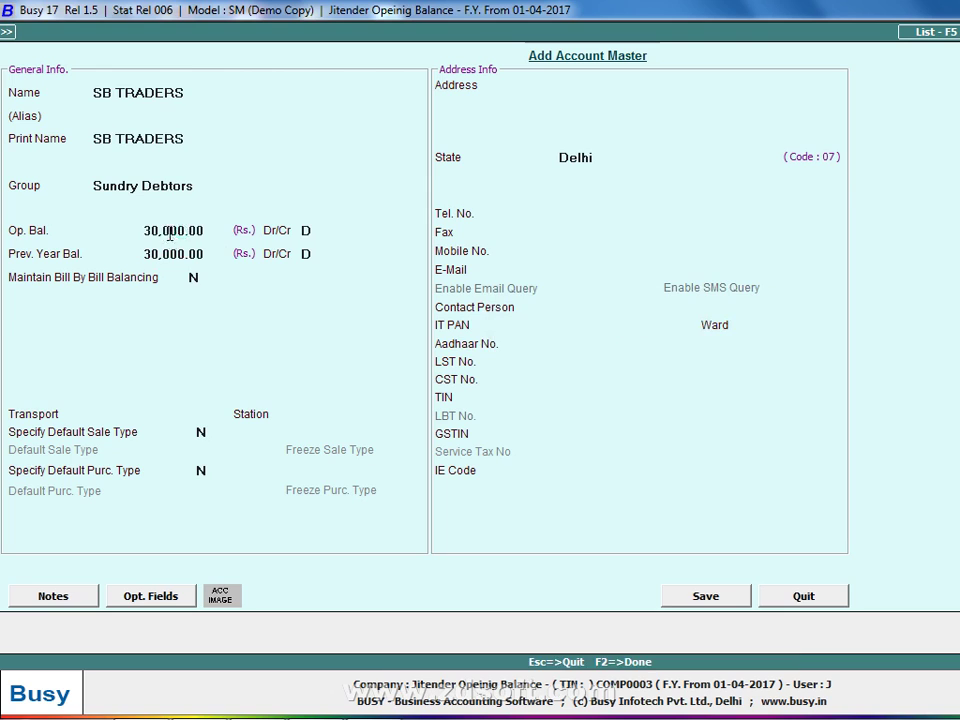
Read the next debtor in the handwritten notes and start an account master named SHIVAM INTERNATIONAL under Sundry Debtors.
key(alt+Tab)
key(alt+Tab)
text(SHIVAM)
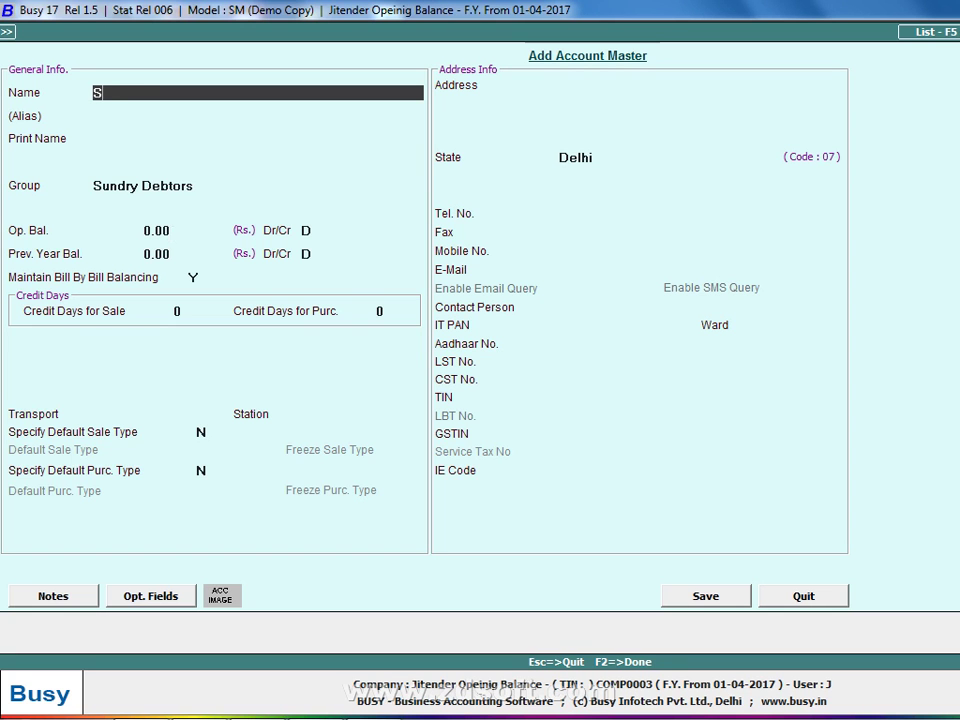
text( INTERNATIONAL)
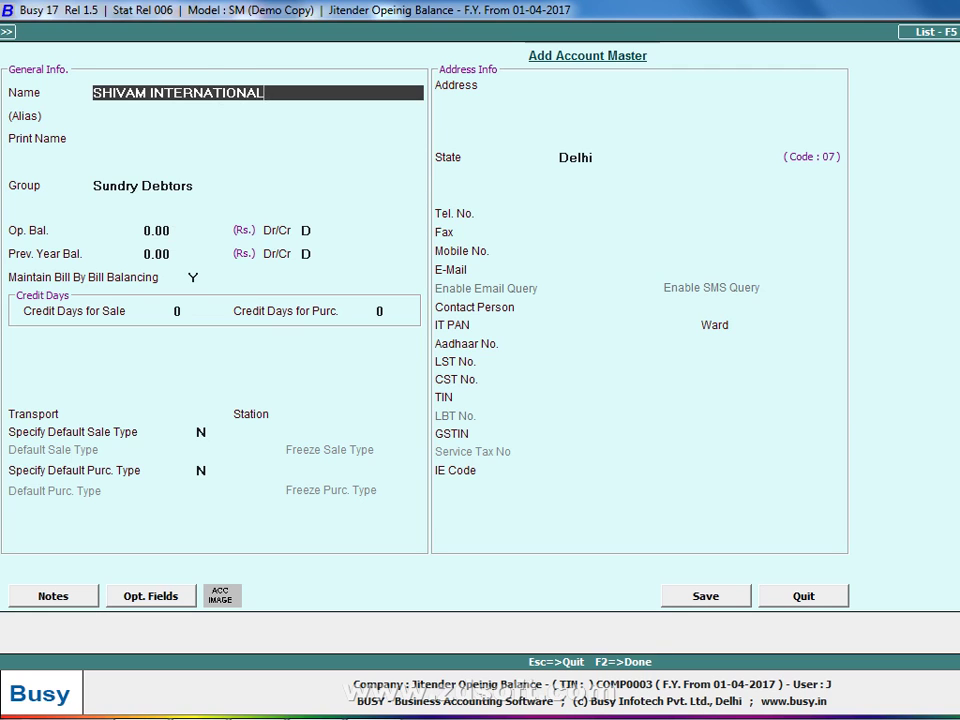
key(Return)
key(Return)
key(Return)
Give SHIVAM INTERNATIONAL a debit opening balance of 20,000 from the notes, turn off bill-by-bill balancing, and save the account.
key(alt+Tab)
key(alt+Tab)
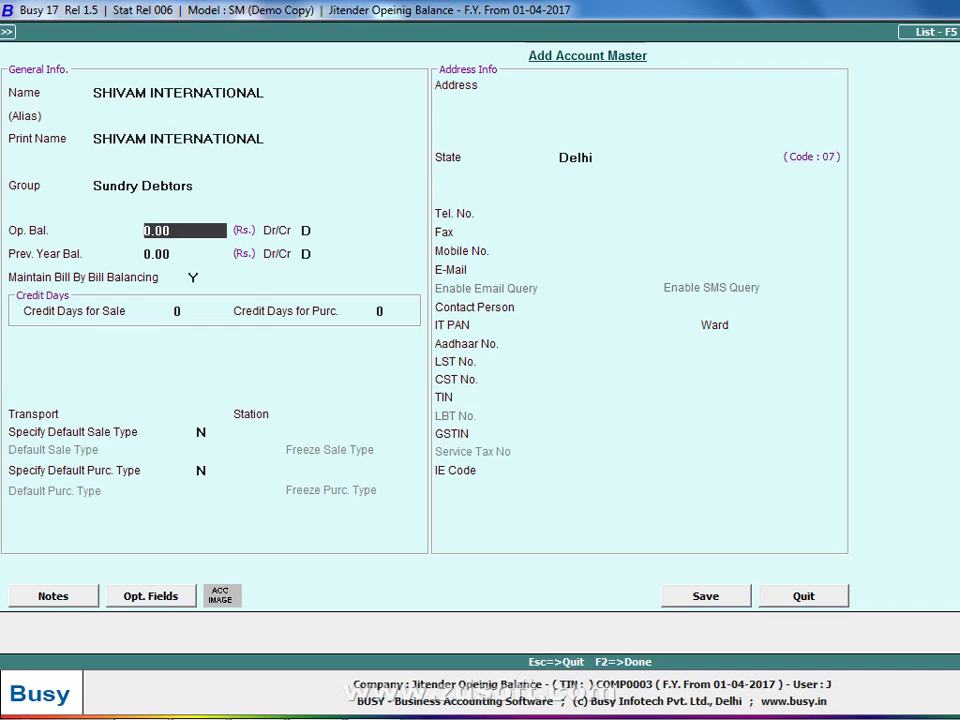
text(20000)
key(Return)
key(Return)
key(n)
key(F2)
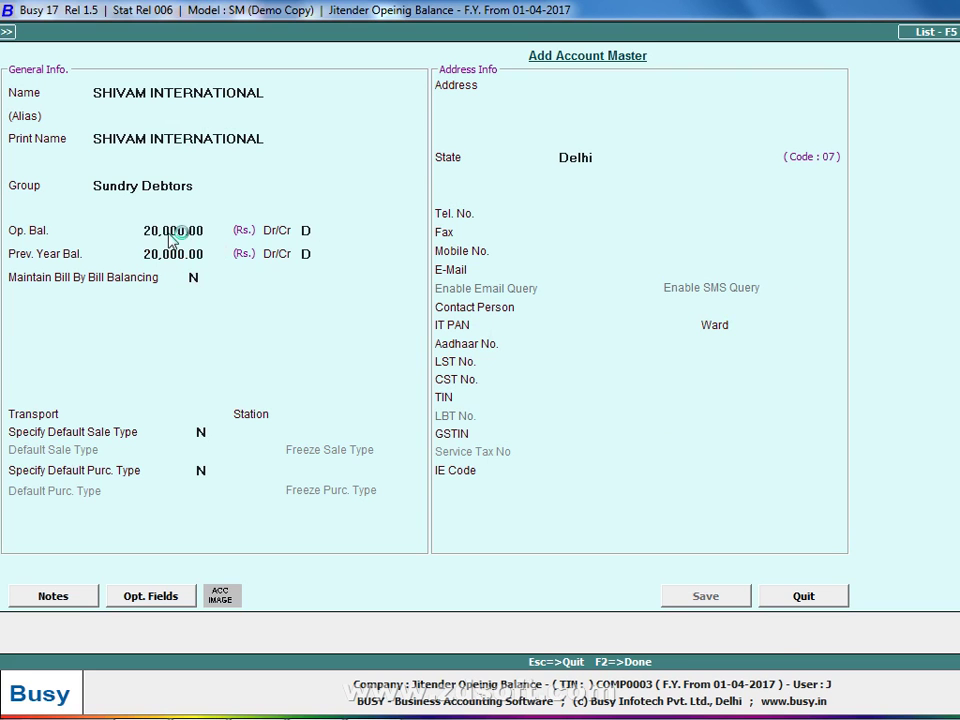
Check the notes for the next debtor and start an account master named SHIV KIRPA under Sundry Debtors.
key(alt+Tab)
key(alt+Tab)
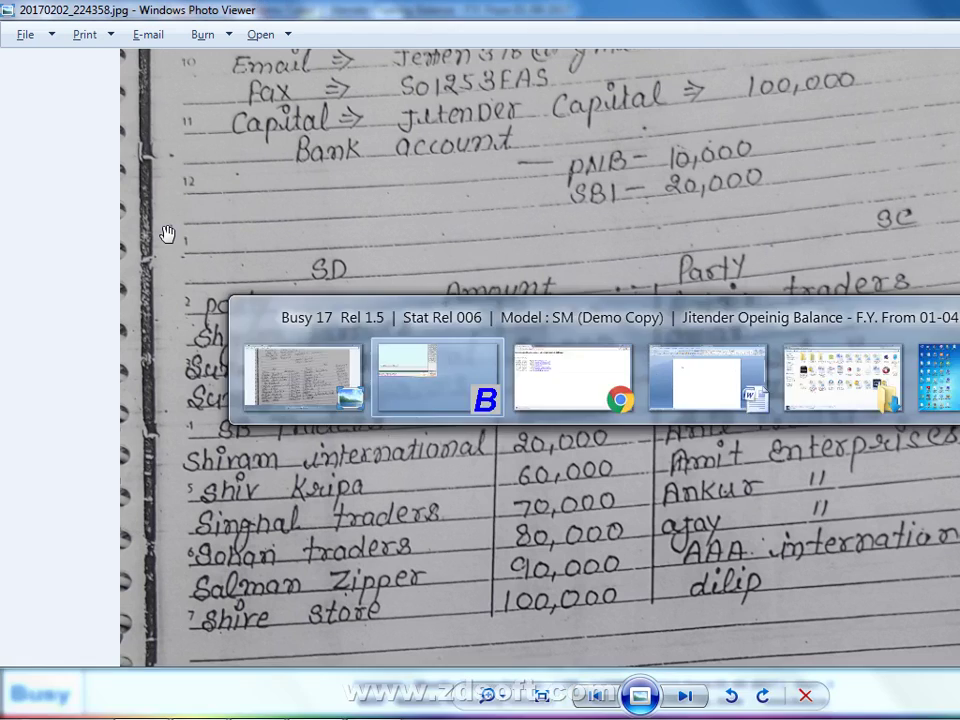
text(SHIBV)
key(BackSpace)
key(BackSpace)
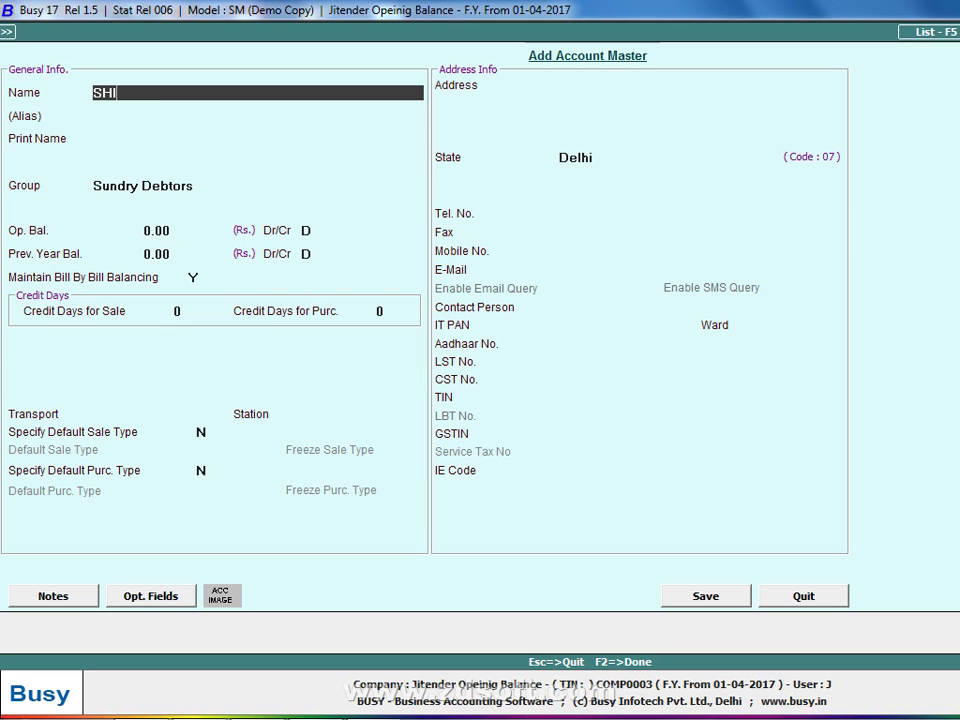
text(V K)
text(A)
key(Return)
key(Return)
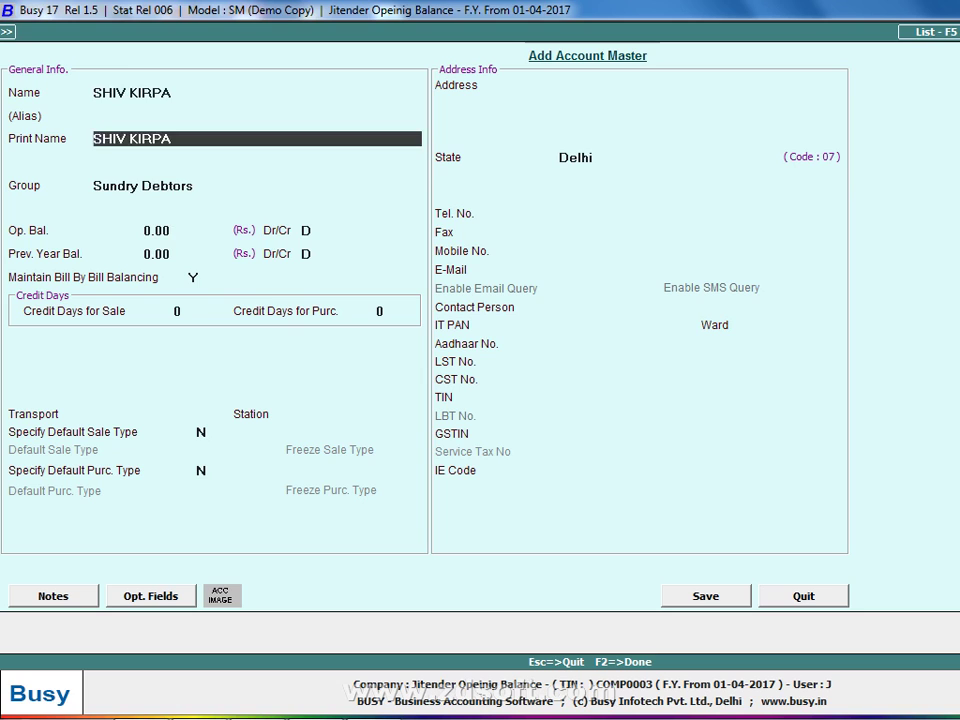
key(Return)
key(Return)
Look up SHIV KIRPA's amount in the notes, enter a debit opening balance of 60,000 without bill-by-bill balancing, and save.
key(alt+Tab)
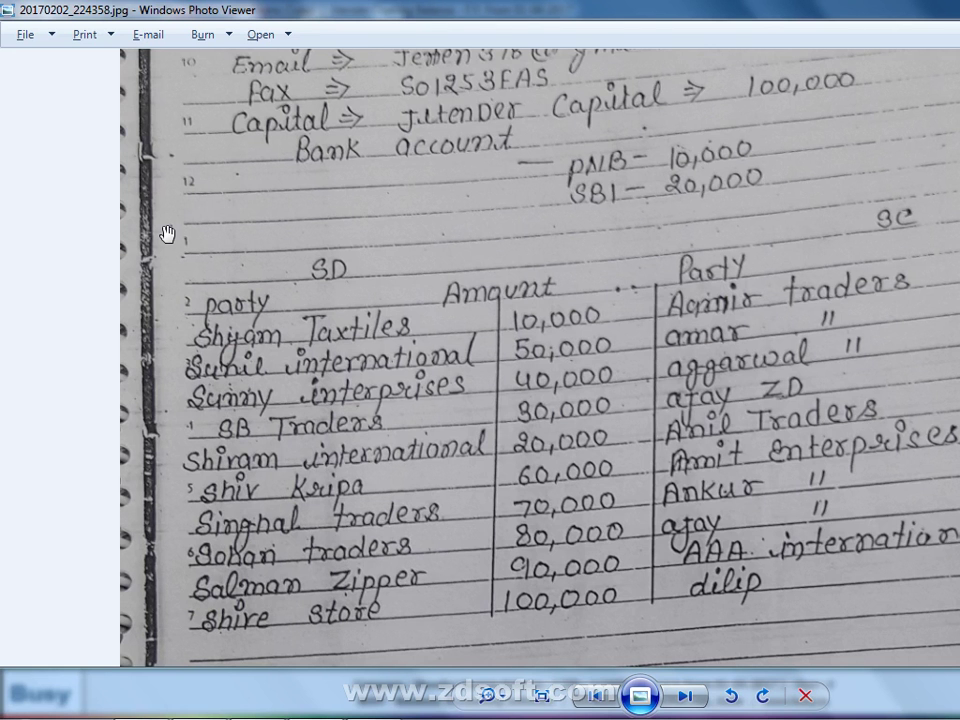
key(alt+Tab)
text(60000)
key(Return)
key(Return)
key(n)
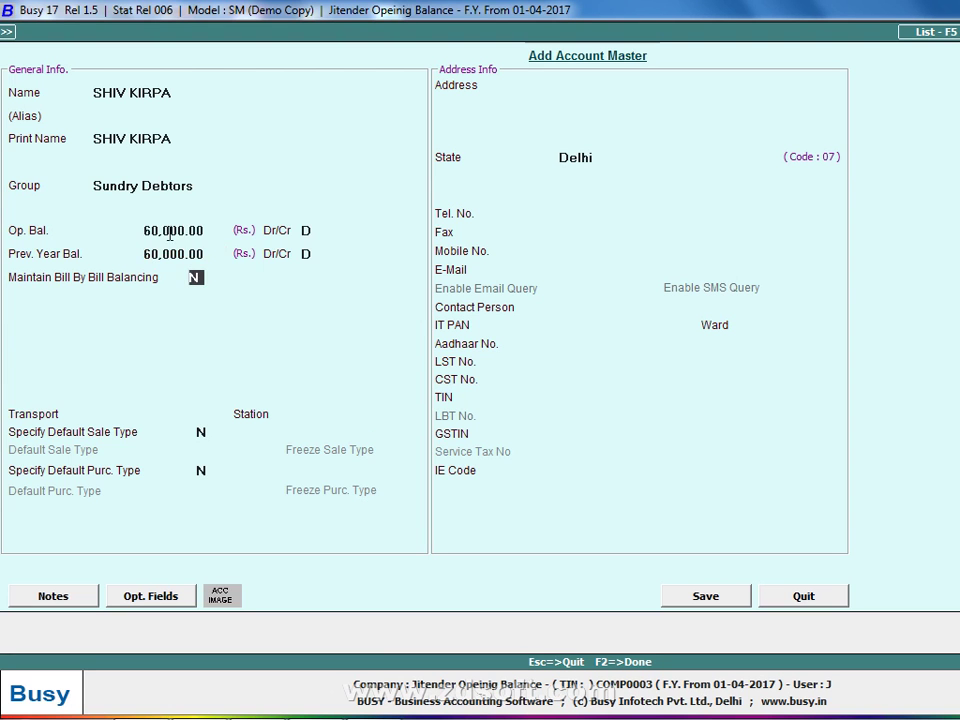
key(F2)
Start an account master named SINGHAL TRADERS under Sundry Debtors.
text(SINGHAL)
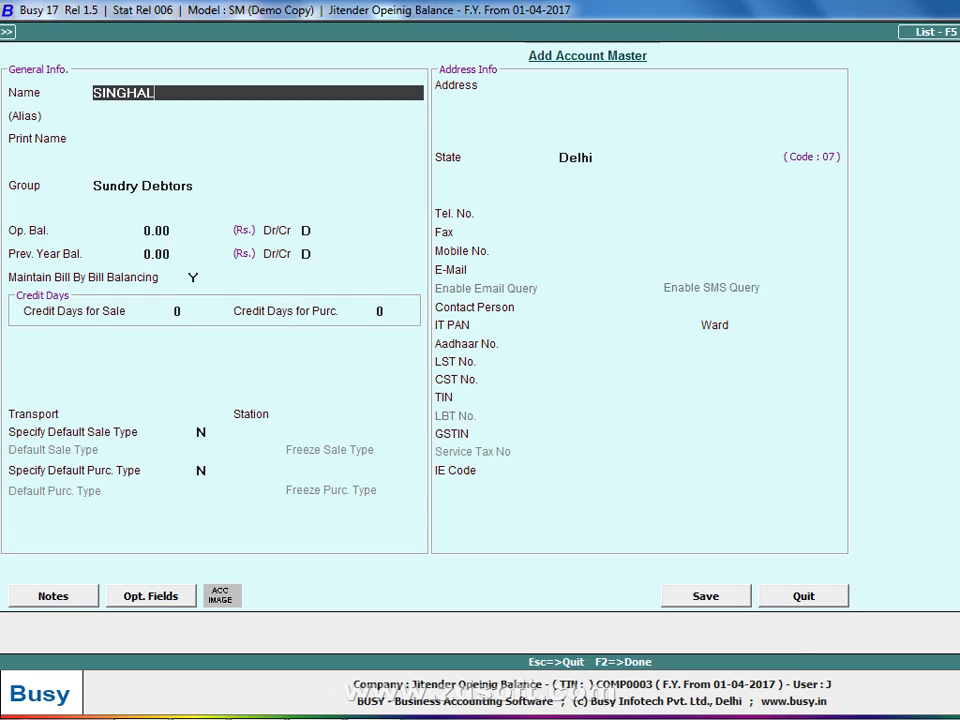
text( TRADERS)
key(Return)
key(Return)
key(Return)
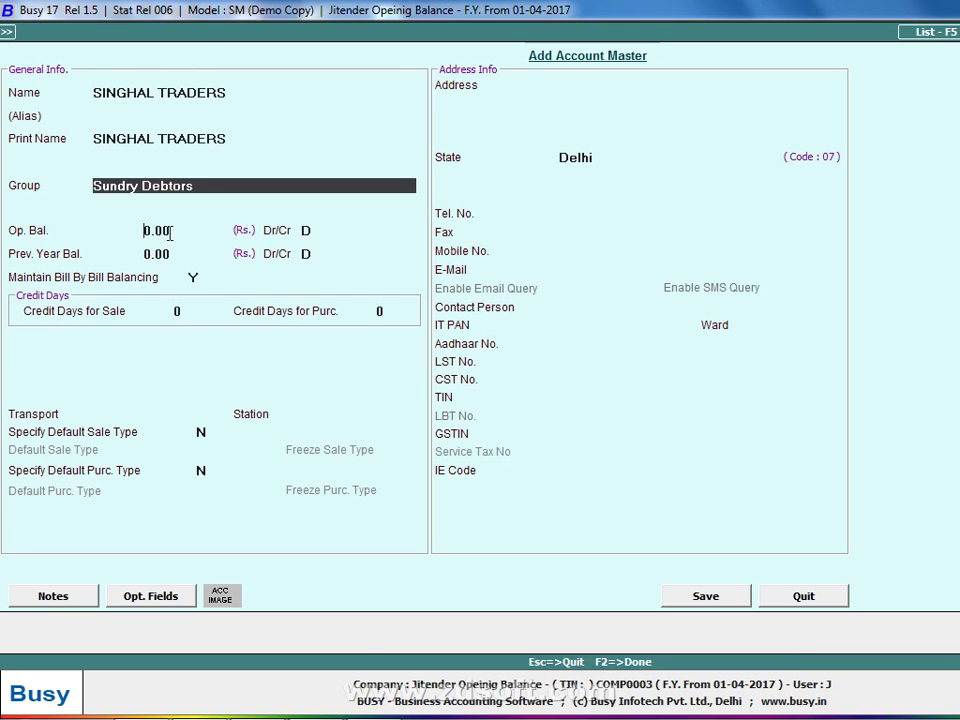
Give SINGHAL TRADERS a debit opening balance of 70,000 from the notes, turn off bill-by-bill balancing, and save the account.
key(alt+Tab)
key(alt+Tab)
key(Return)
text(70000)
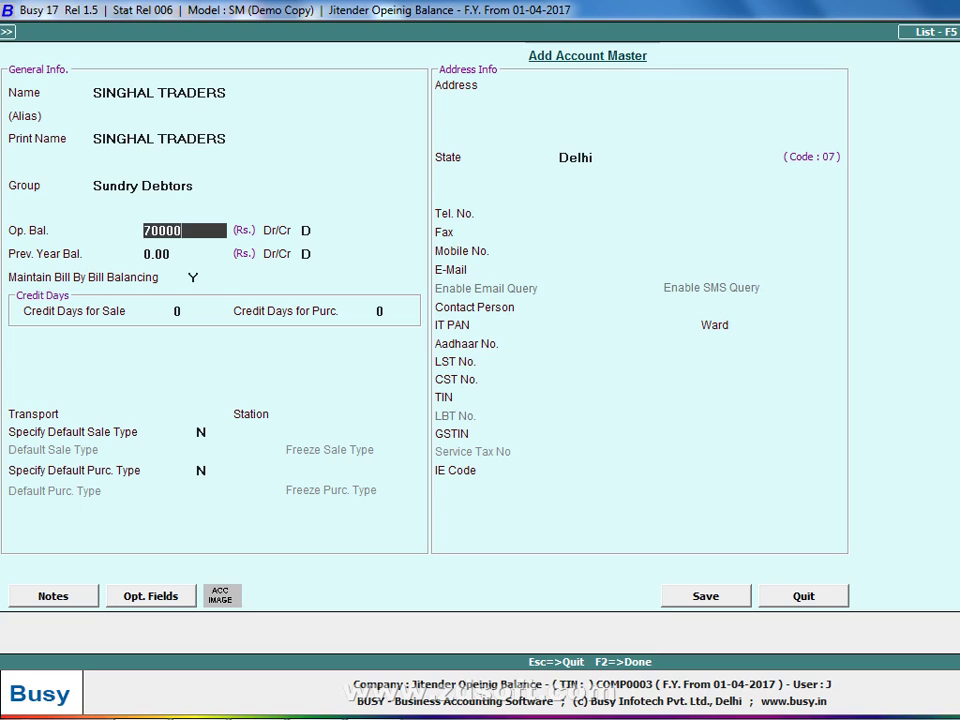
key(Return)
key(Return)
key(n)
key(F2)
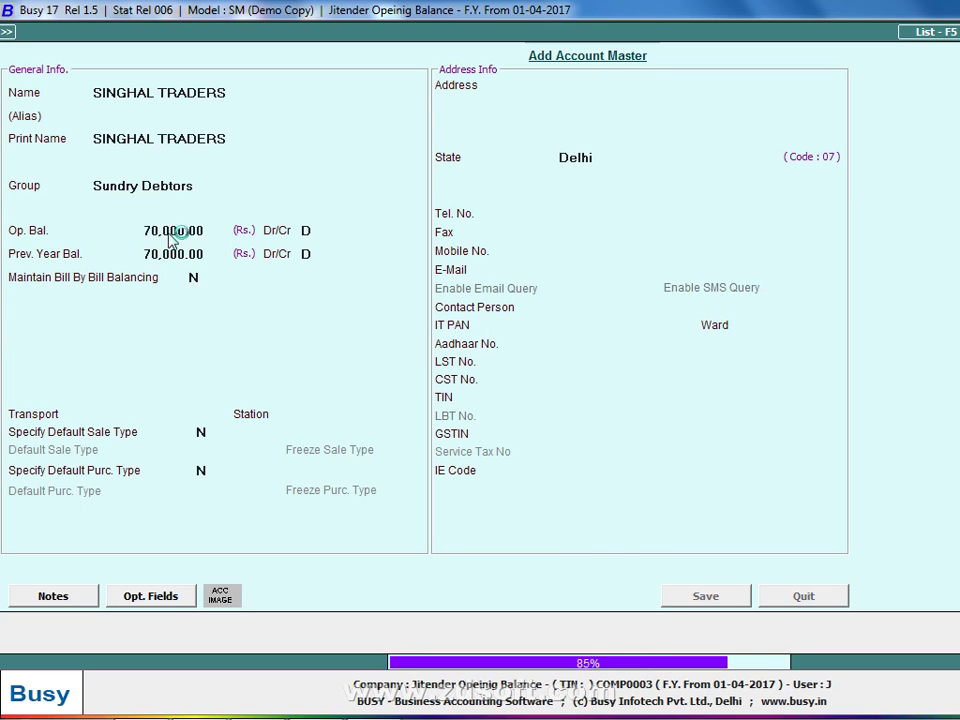
Start an account master named SOHAN TRADERS under Sundry Debtors.
text(SHOA)
key(BackSpace)
key(BackSpace)
key(BackSpace)
text(O)
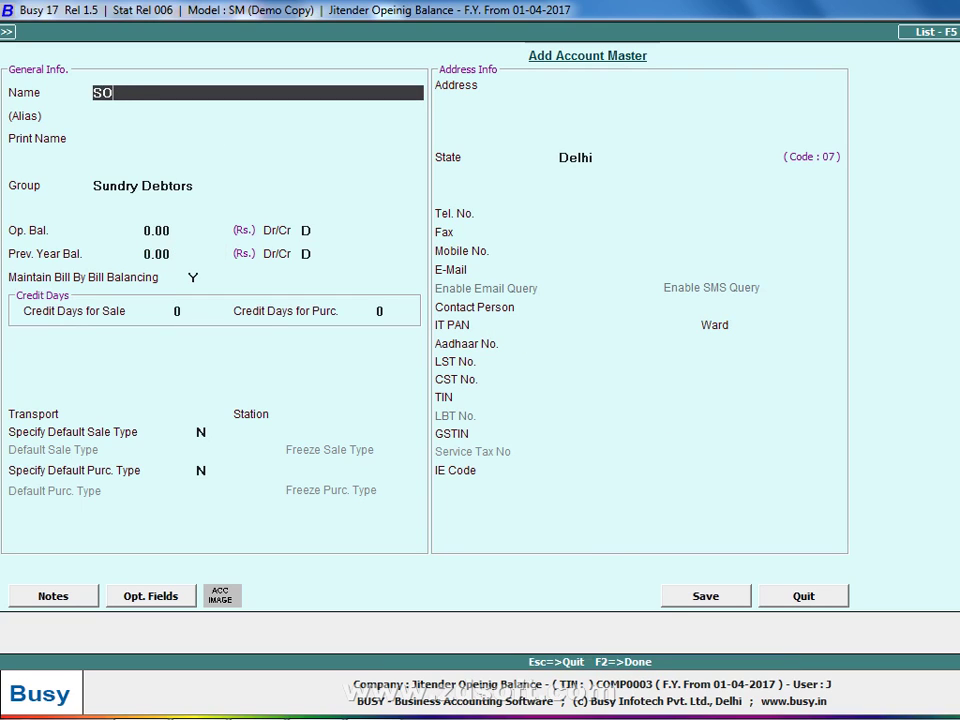
text(HAN TRADERS)
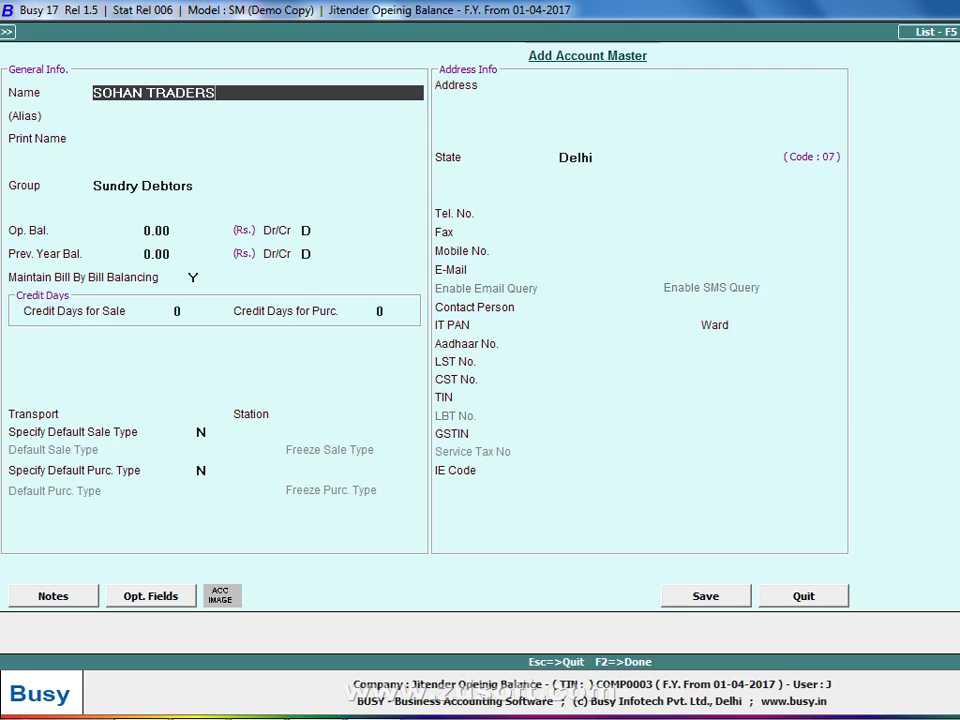
key(Return)
key(Return)
key(Return)
key(Return)
Set SOHAN TRADERS' debit opening balance to 80,000, turn off bill-by-bill balancing, and save the account.
text(80000)
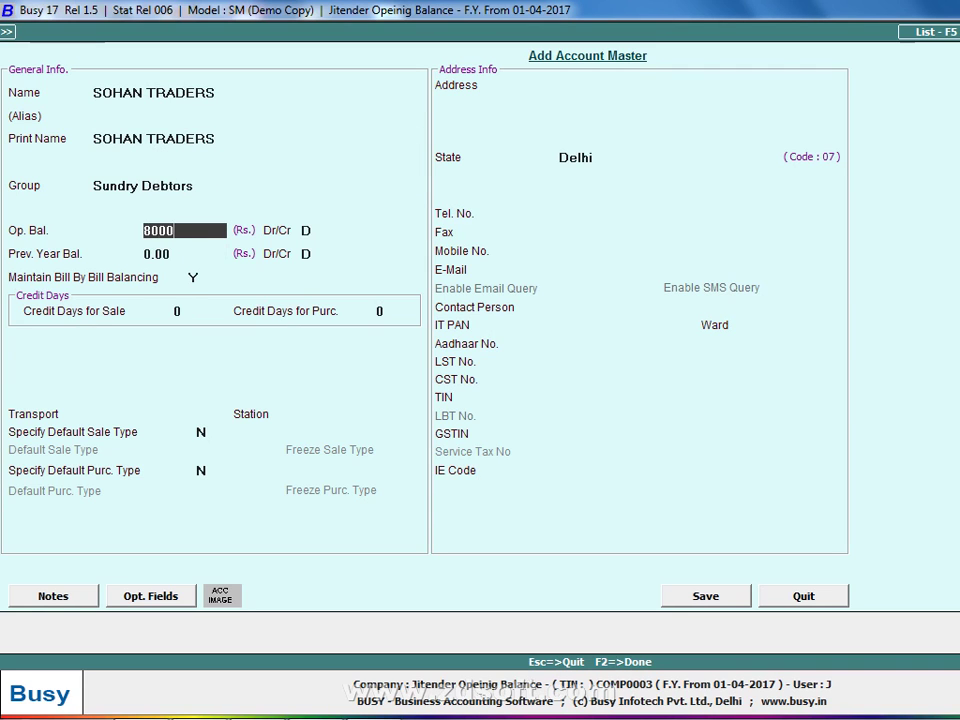
key(Return)
key(Return)
key(n)
key(F2)
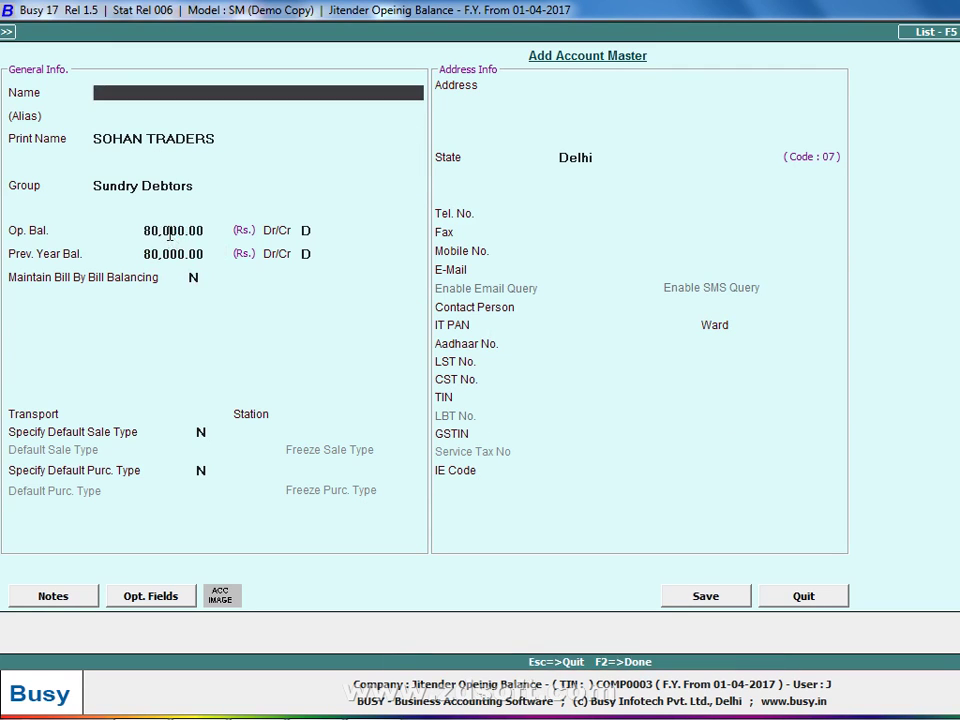
Read the next debtor in the notes and start an account master named SALMAN ZIPPER under Sundry Debtors.
key(alt+Tab)
key(alt+Tab)
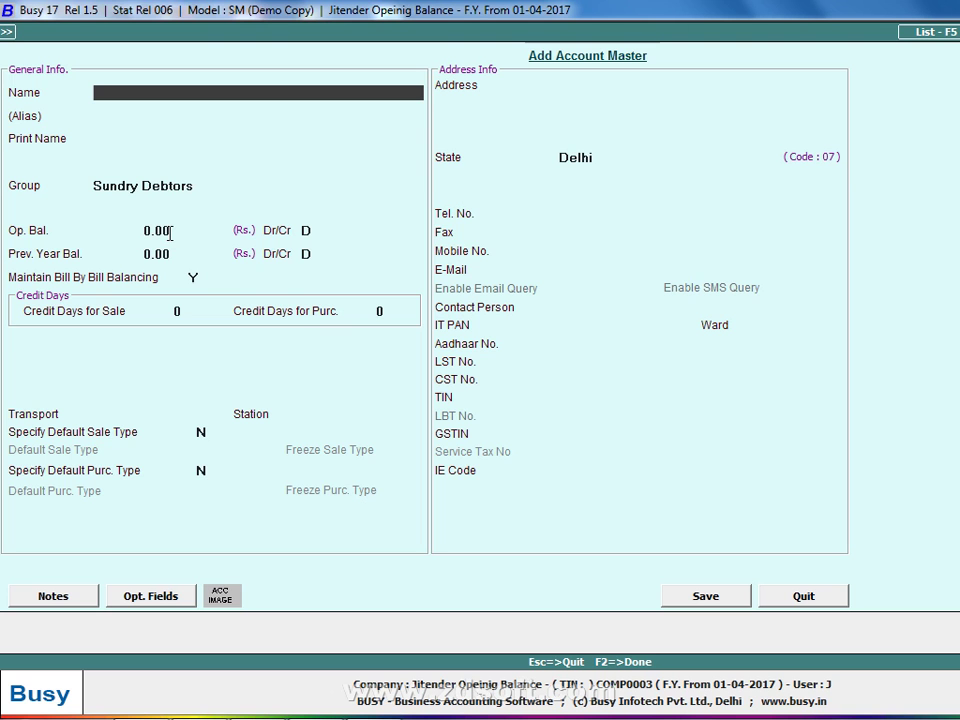
text(SALMAN)
key(alt+Tab)
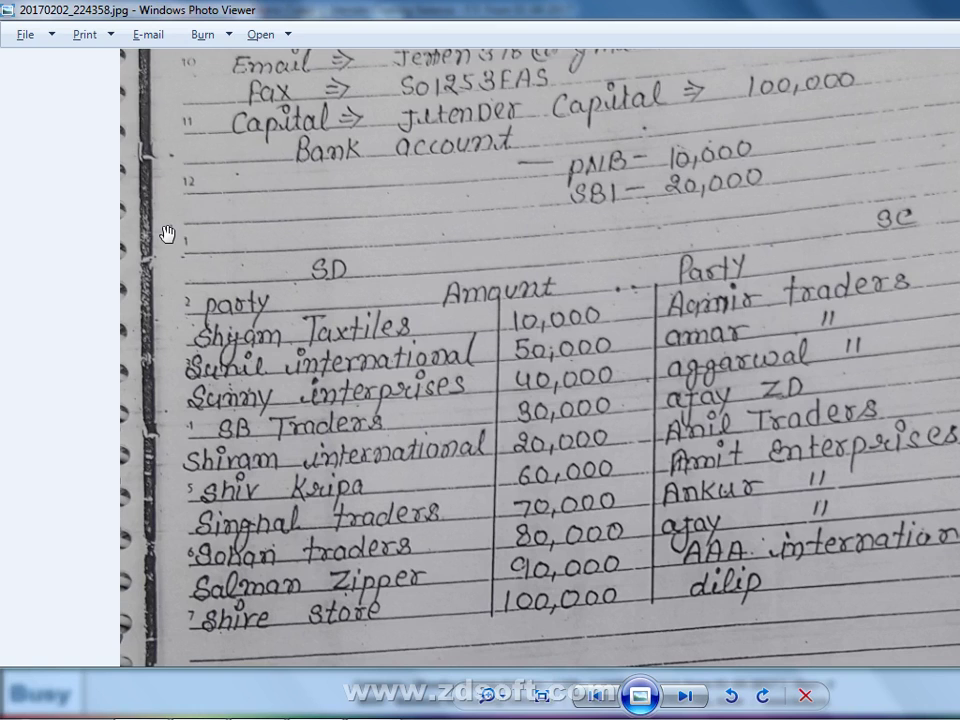
key(alt+Tab)
text(Z)
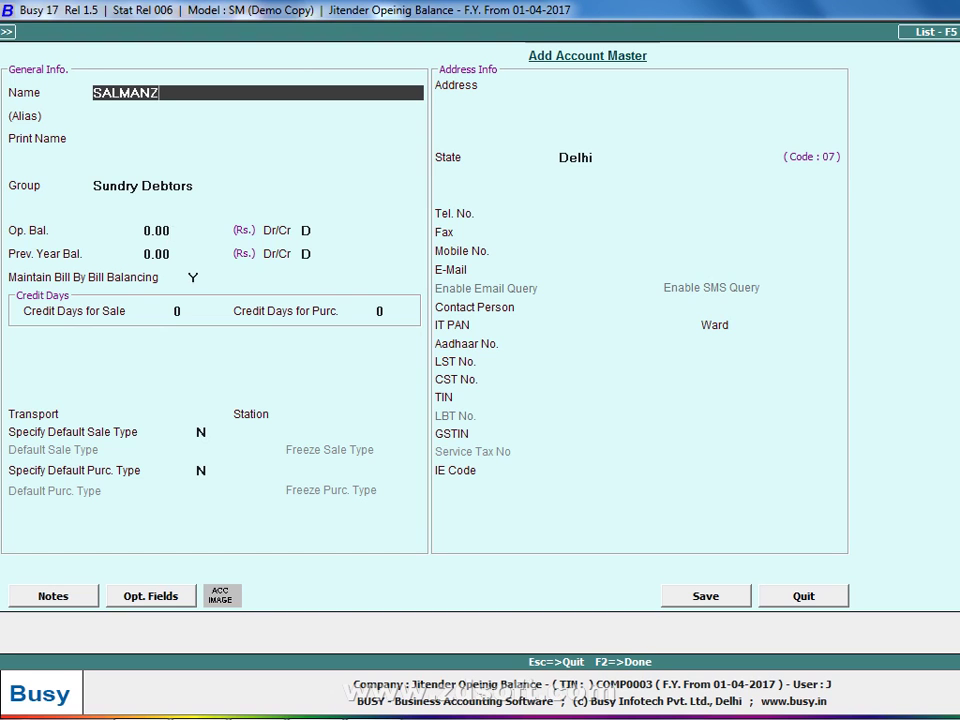
key(BackSpace)
text( ZIPPER)
key(Return)
Give SALMAN ZIPPER a debit opening balance of 90,000, turn off bill-by-bill balancing, save the account, and leave account entry.
click(170, 232)
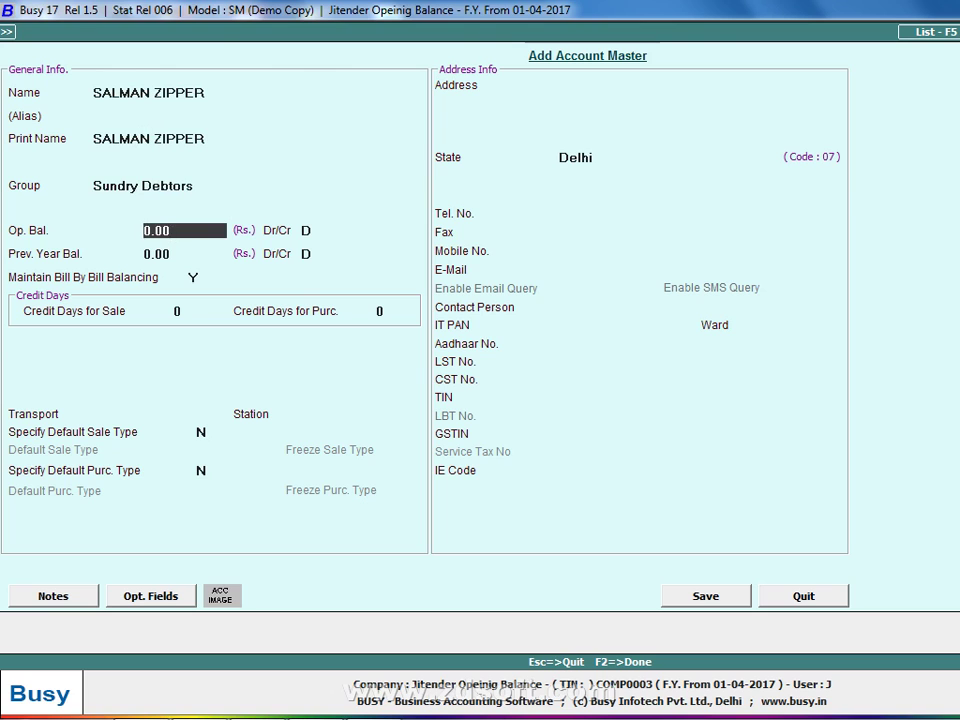
text(90000)
key(Return)
key(Return)
key(n)
key(F2)
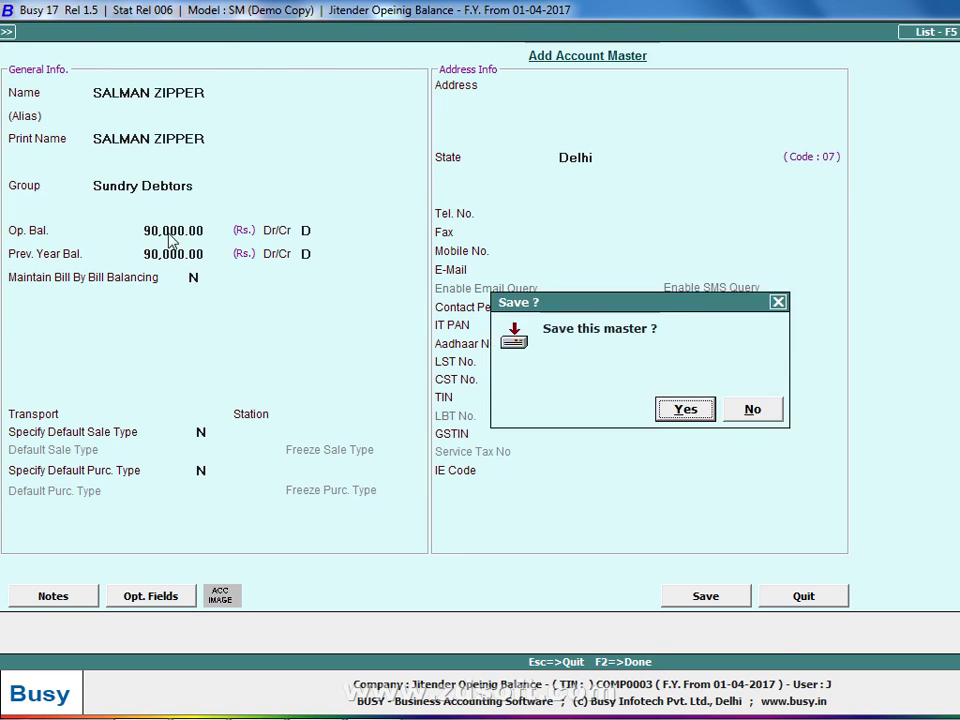
key(Return)
key(Escape)
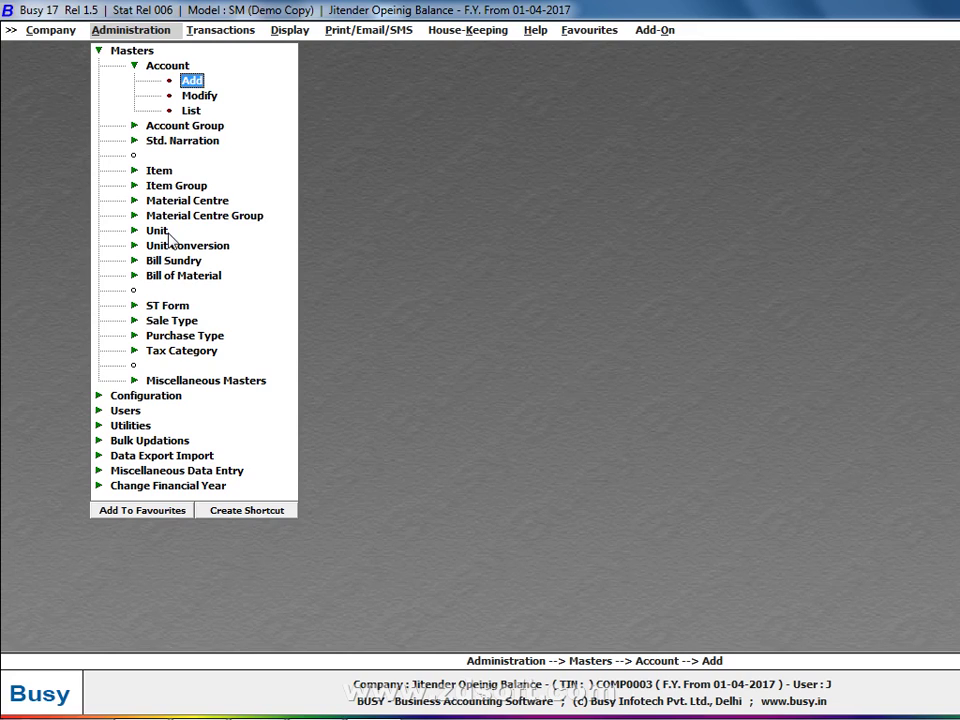
Show the standard-format list of accounts for the Sundry Debtors group on screen, review the parties and opening balances, and close it.
key(Down)
key(Down)
key(Return)
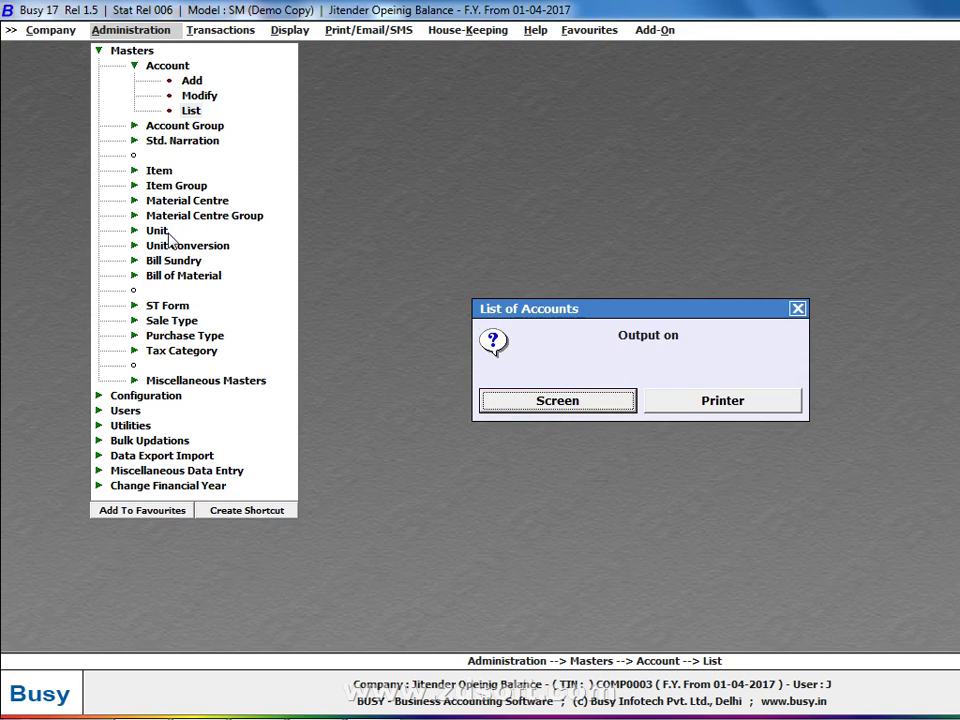
key(Return)
key(Right)
key(Left)
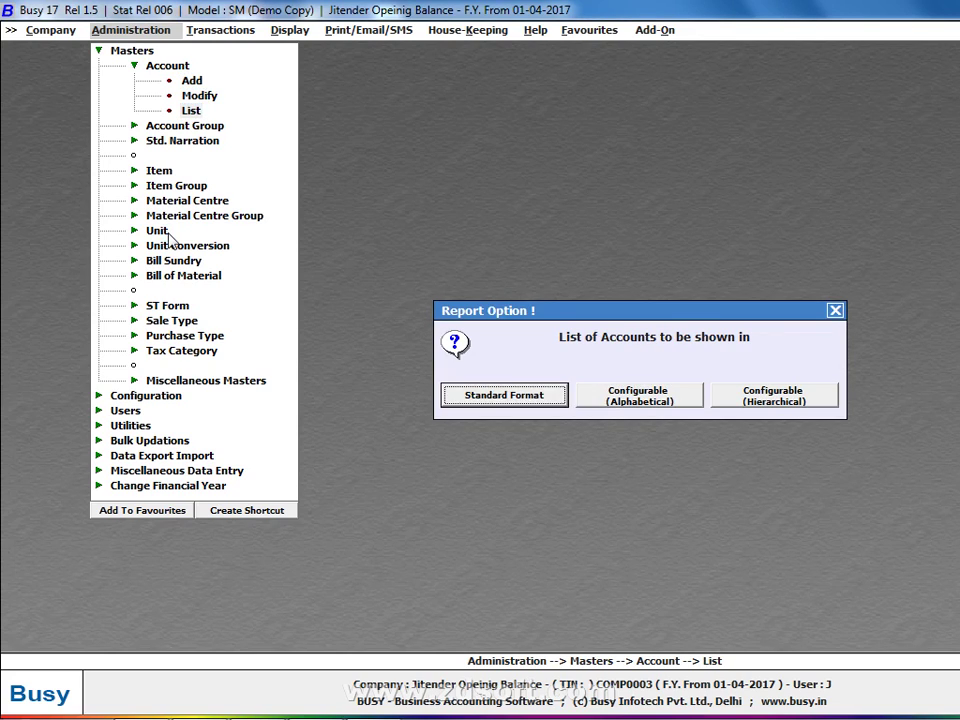
key(Return)
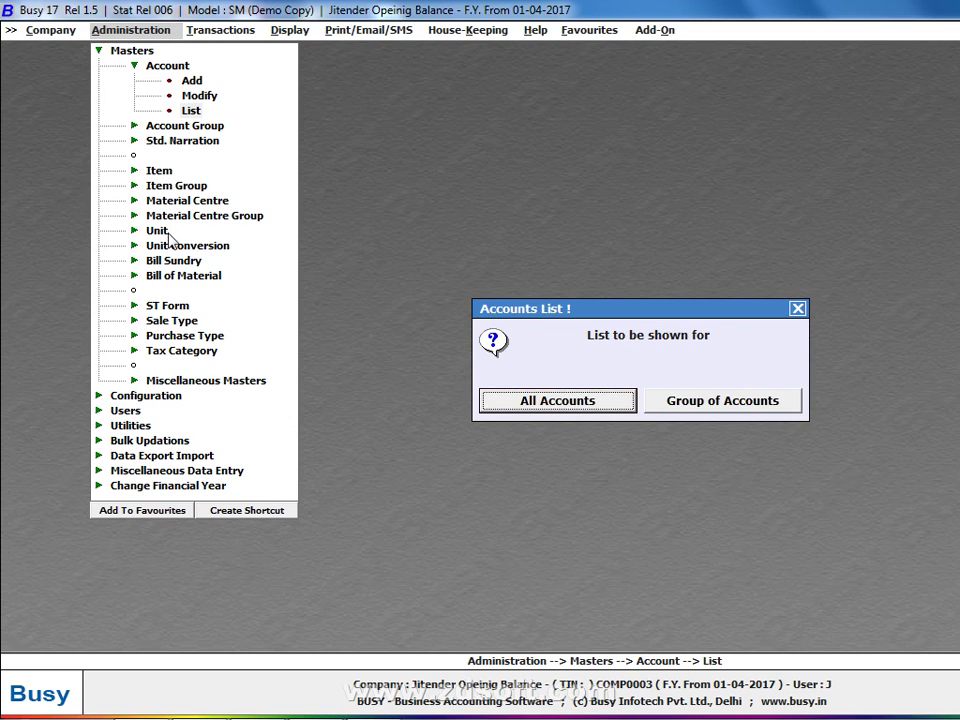
key(Right)
key(Return)
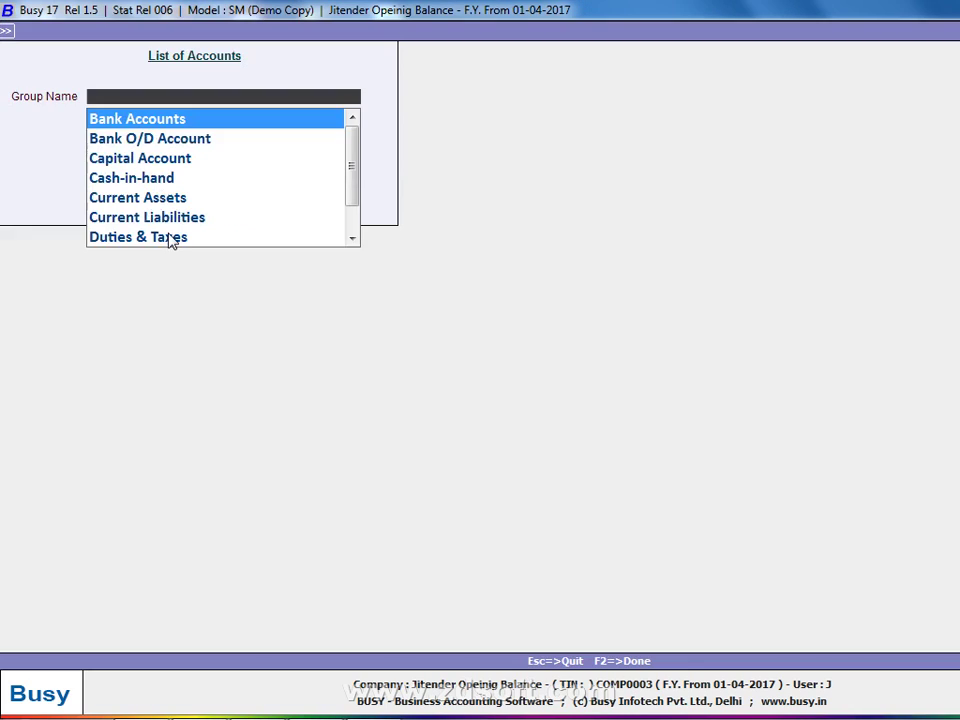
text(SUN)
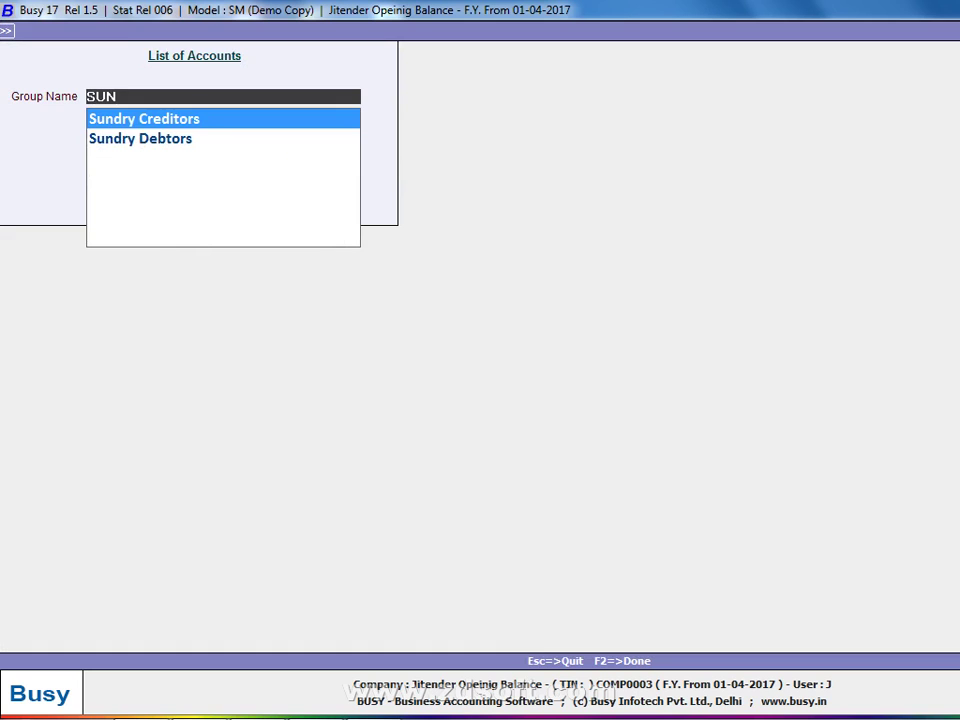
key(Down)
key(Return)
key(Return)
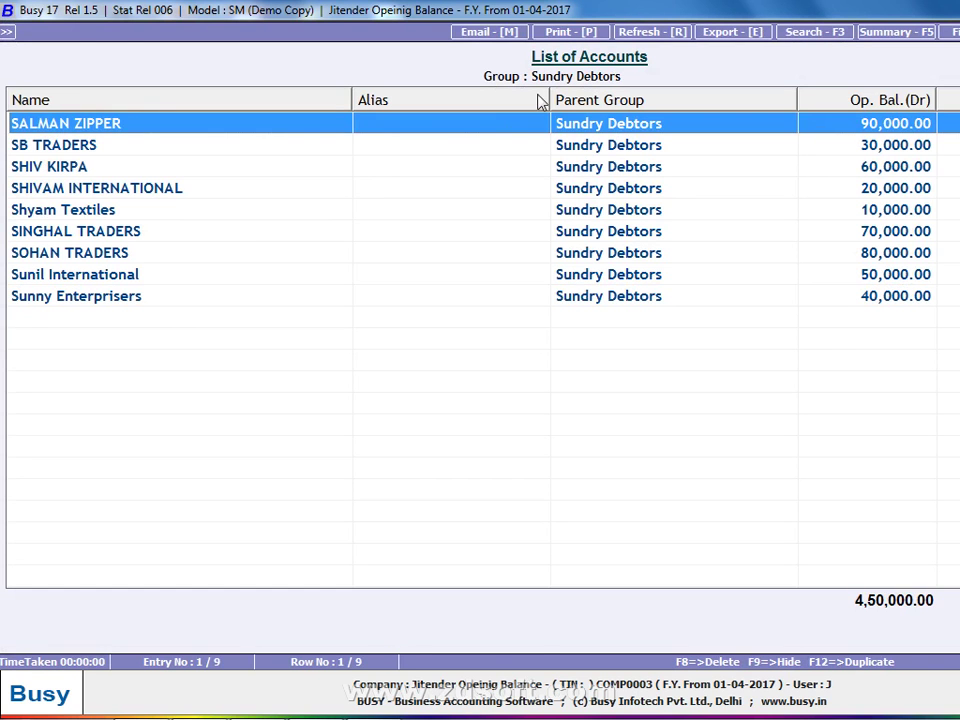
mouse_move(480, 718)
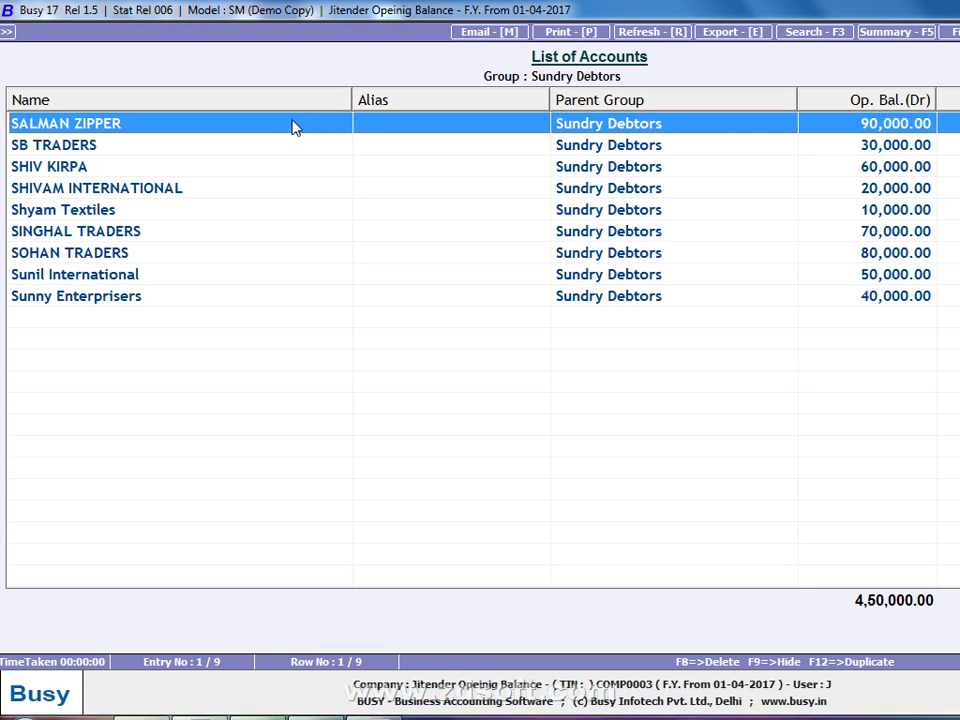
key(Escape)
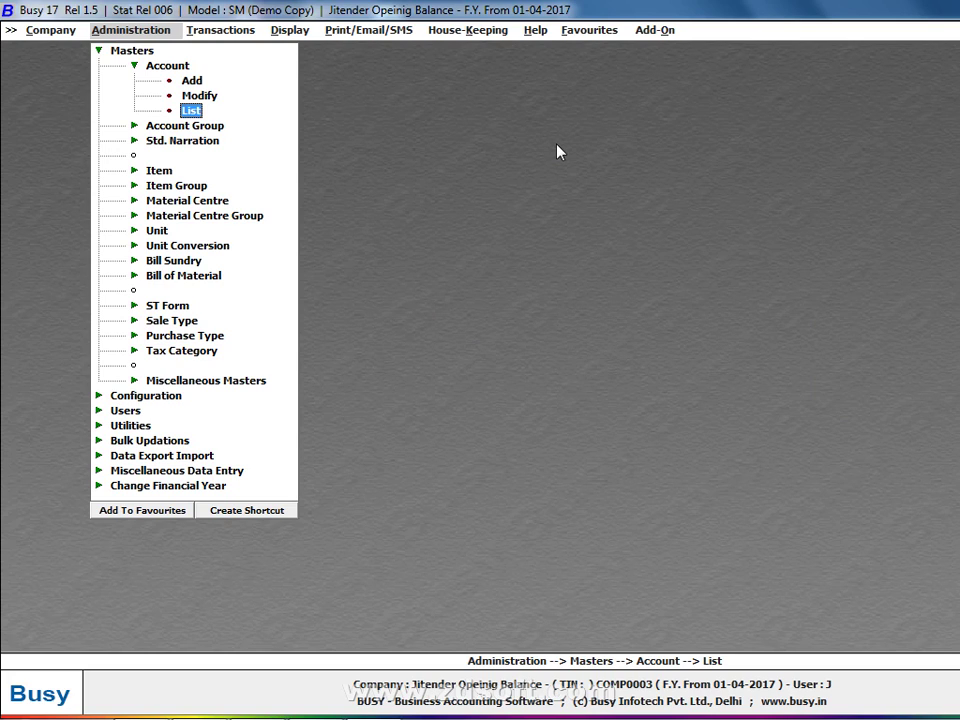
key(Down)
key(Down)
key(Down)
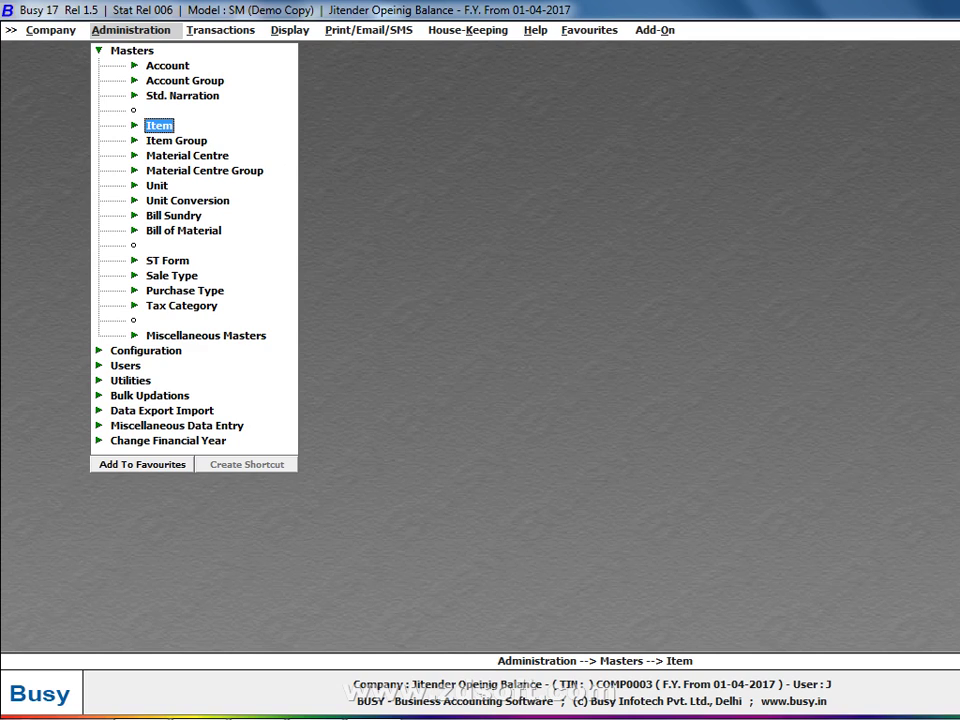
key(Return)
key(Escape)
Switch to the notes in Windows Photo Viewer, show the next page with the stock opening balances, and rotate it upright.
key(alt+Tab)
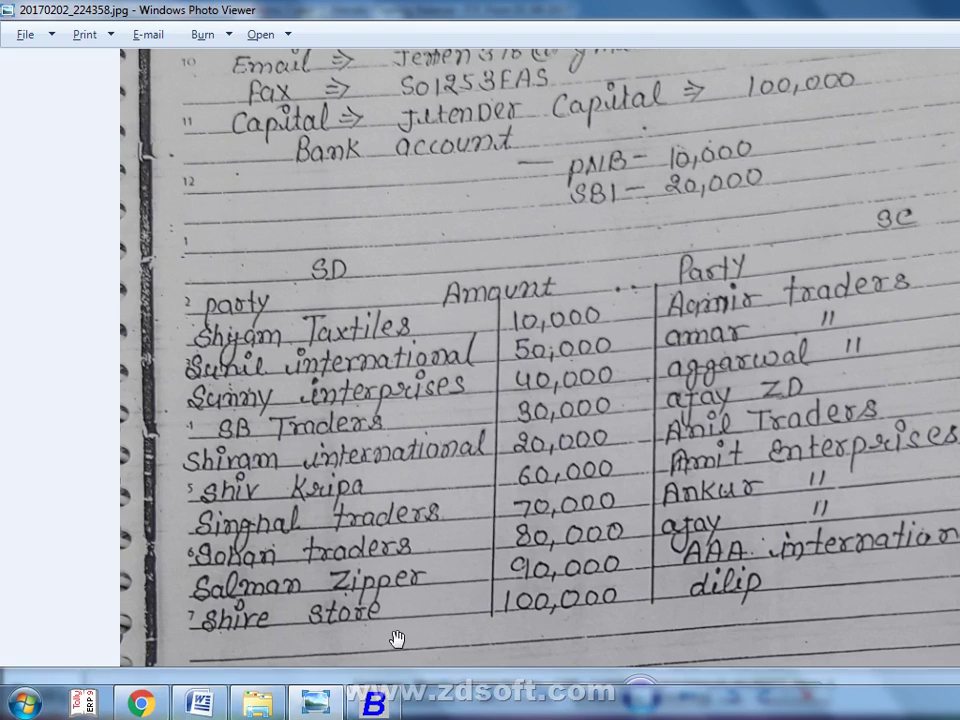
click(683, 695)
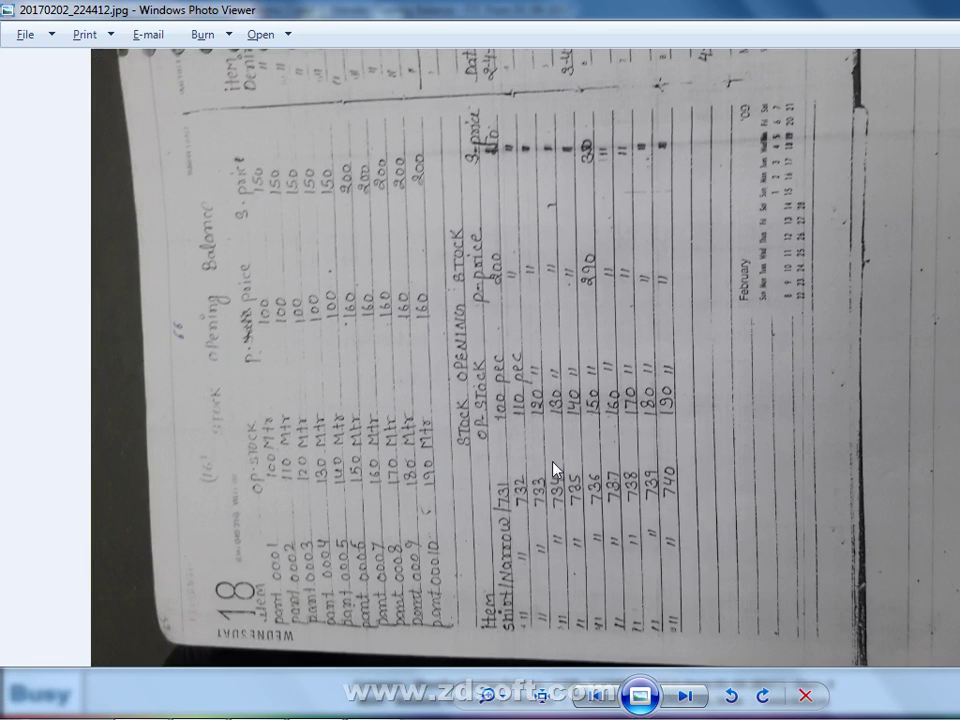
click(762, 695)
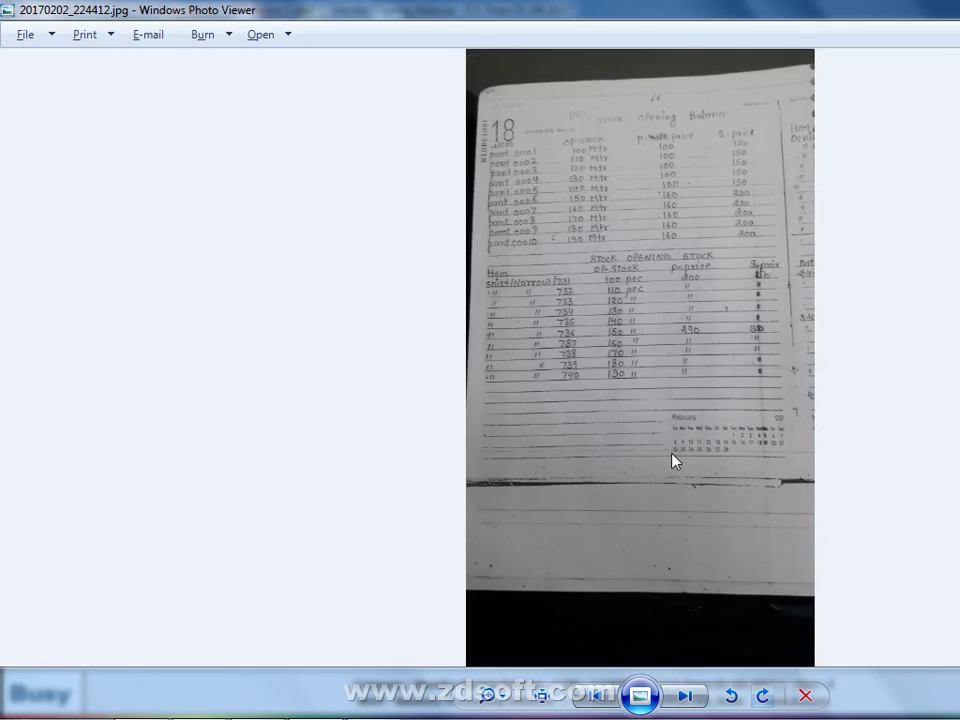
Read the first stock item in the notes and start an item master named PANT 0001 in the General group in Busy.
scroll(670, 456, up, 2)
scroll(667, 454, up, 1)
drag(857, 148, 810, 686)
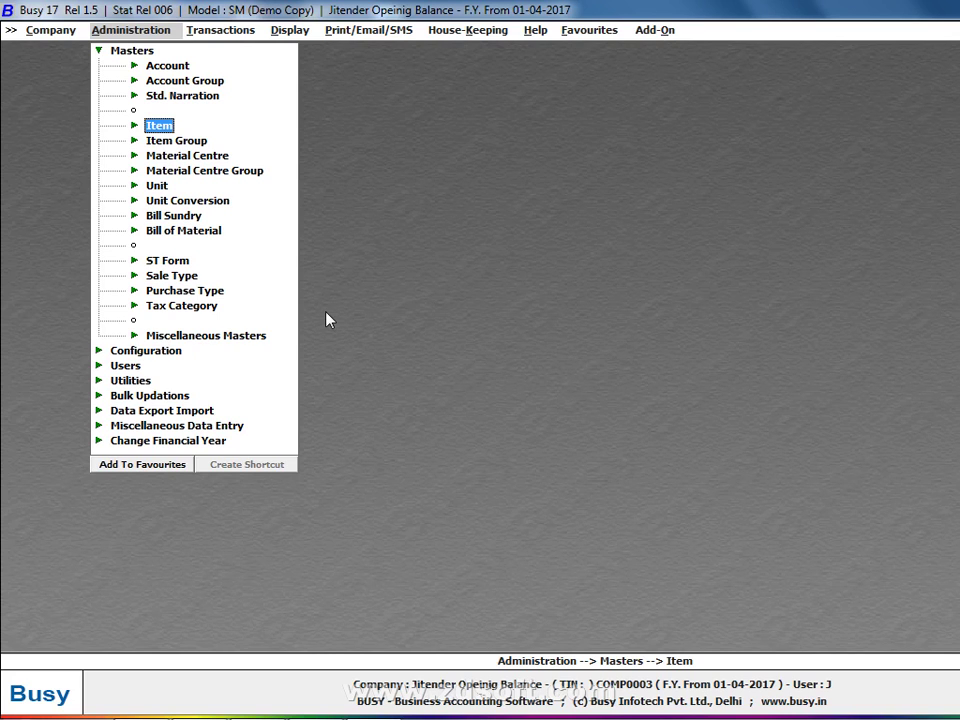
key(Return)
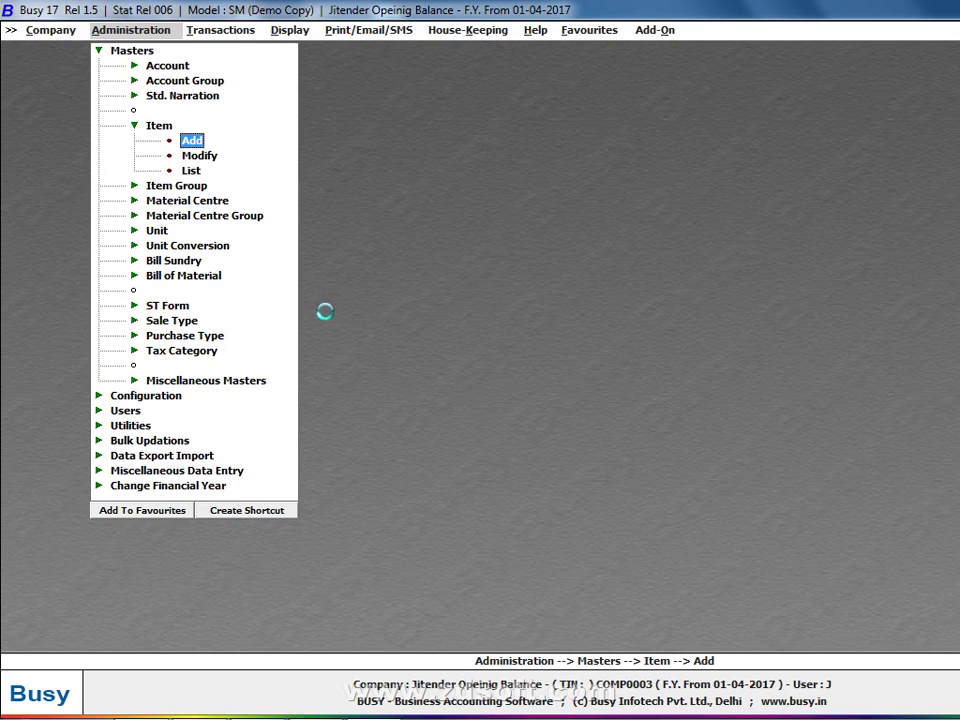
key(Return)
text(PANT)
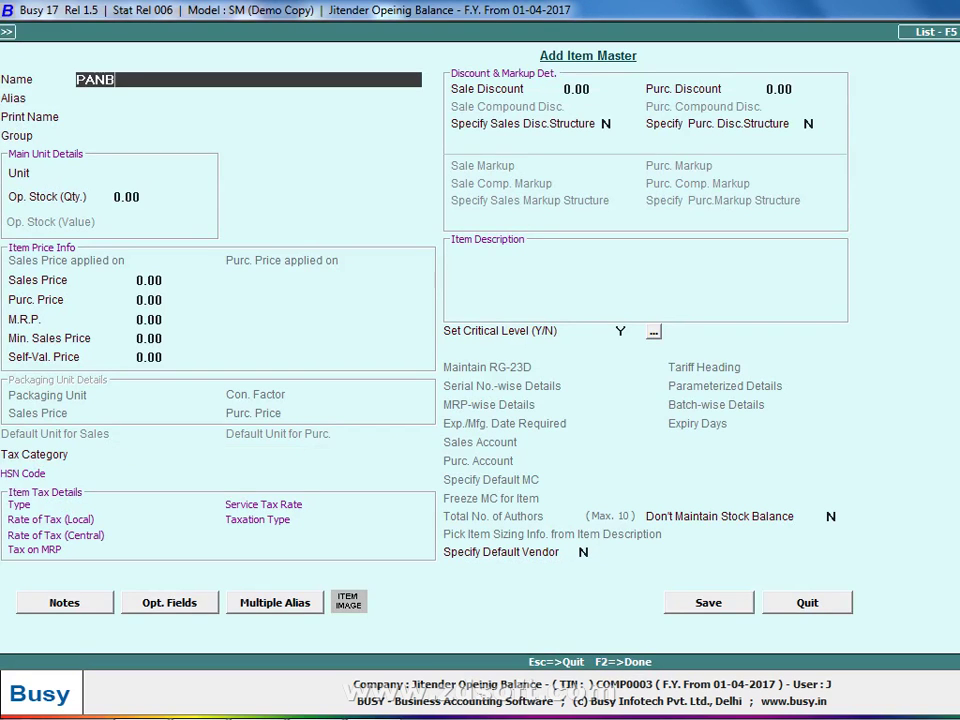
text( 0001)
key(Return)
key(Return)
key(Return)
key(Return)
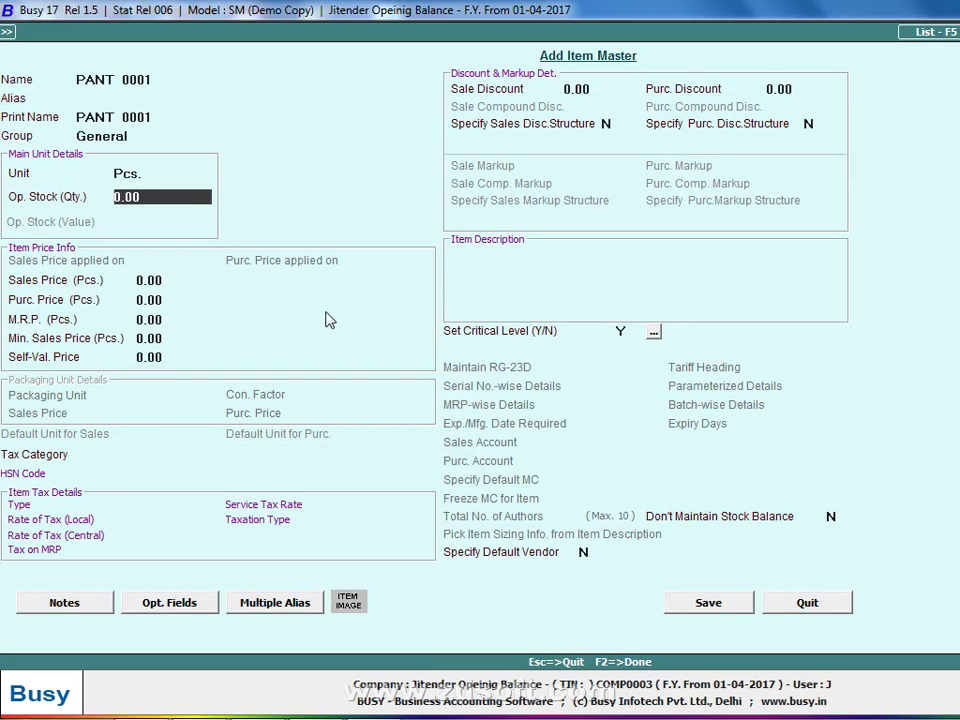
Check the notes and give PANT 0001 a sales price of 150 and a purchase price of 100.
key(alt+Tab)
key(alt+Tab)
key(Return)
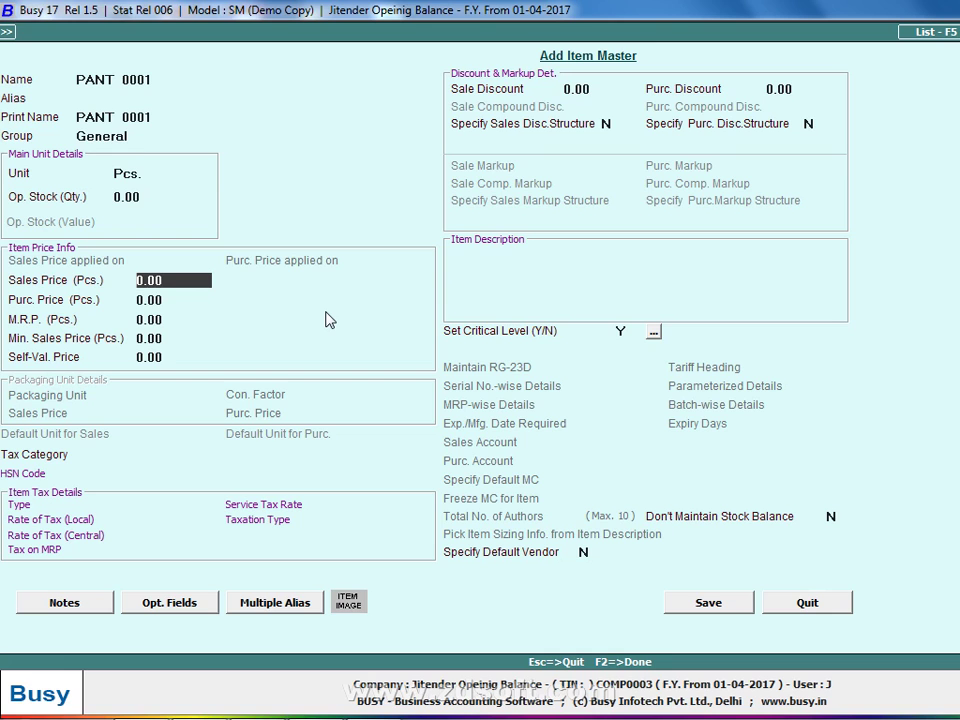
text(150)
key(Return)
text(100)
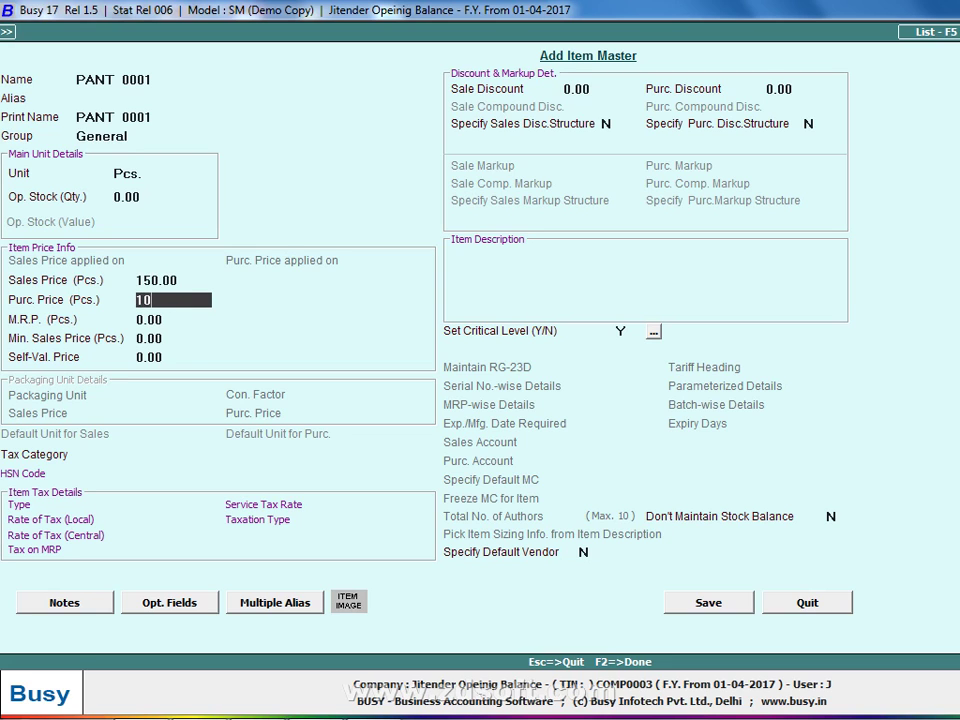
key(Up)
key(Up)
key(Up)
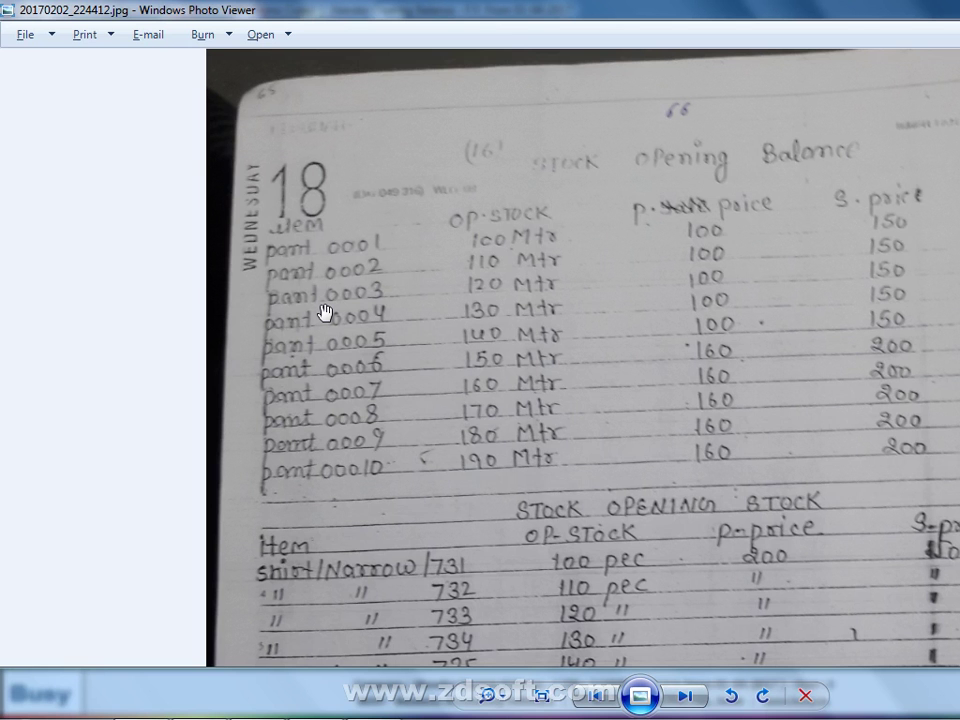
Check the stock quantity in the notes, set the unit of PANT 0001 to Metre, and its opening stock quantity to 100.
key(alt+Tab)
key(alt+Tab)
key(Up)
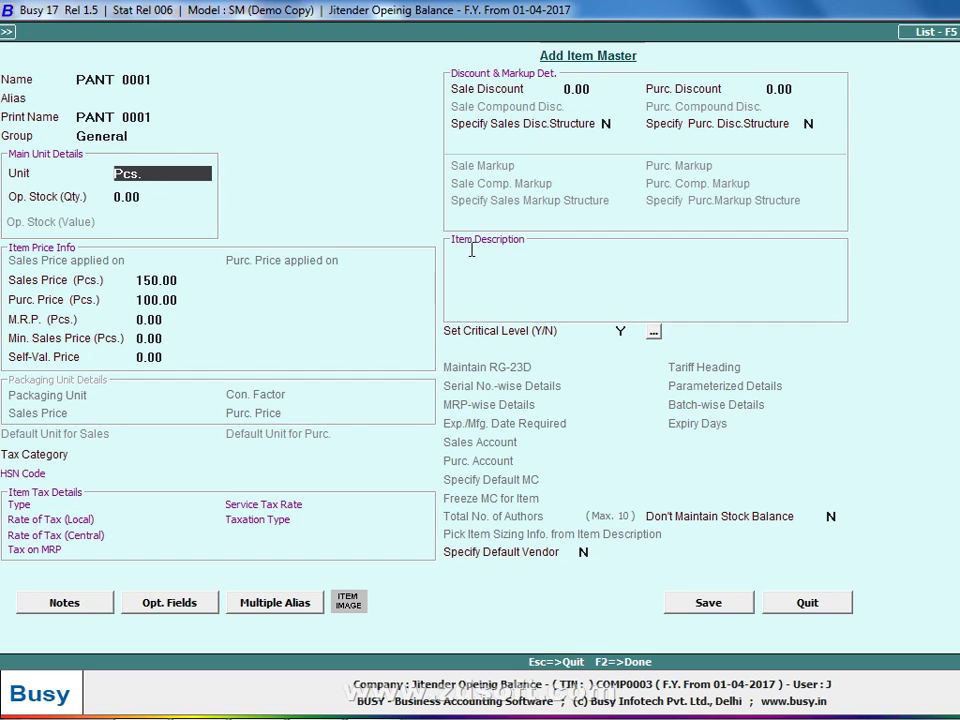
text(m)
key(Return)
text(1000)
key(Return)
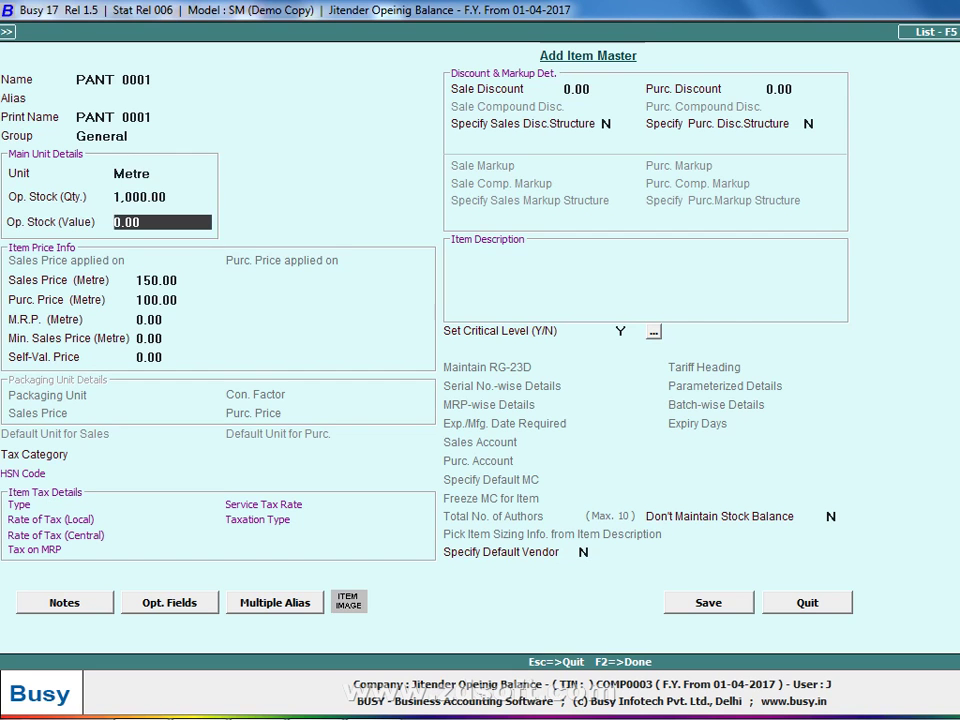
key(Up)
text(100)
key(Return)
Calculate 100*100 with the built-in calculator as the opening stock value of PANT 0001 and save the item.
key(alt+c)
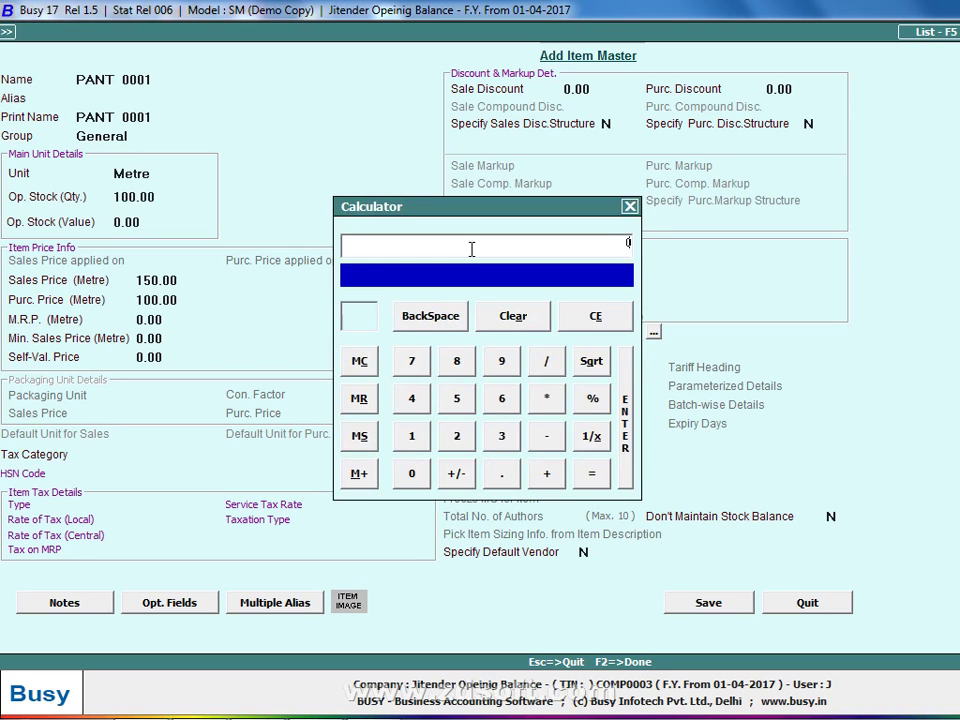
text(100*100)
key(Return)
key(Return)
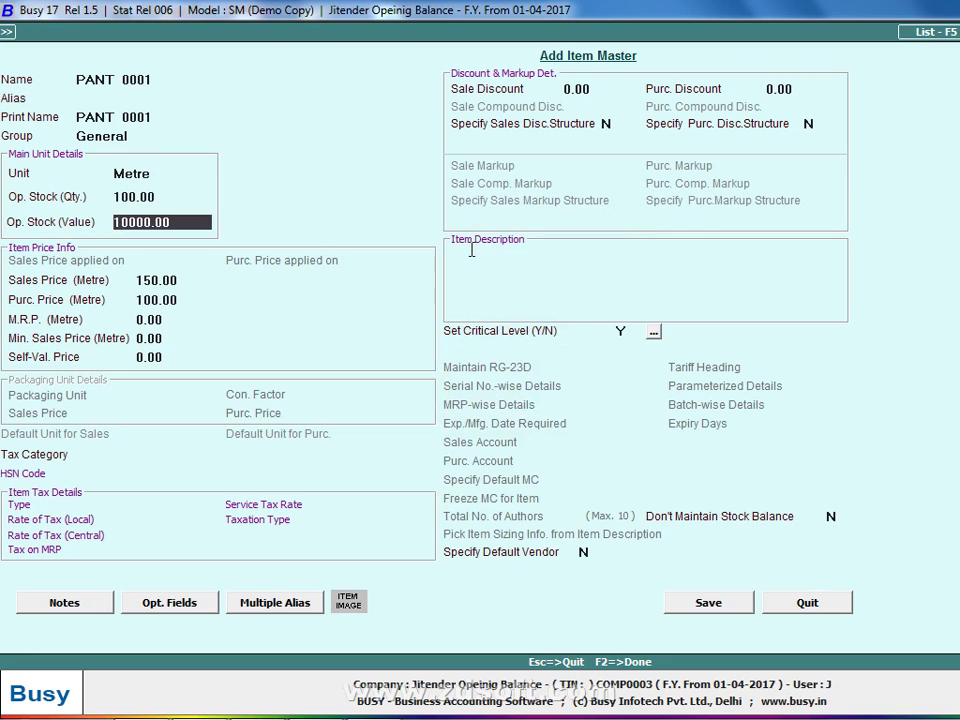
click(140, 199)
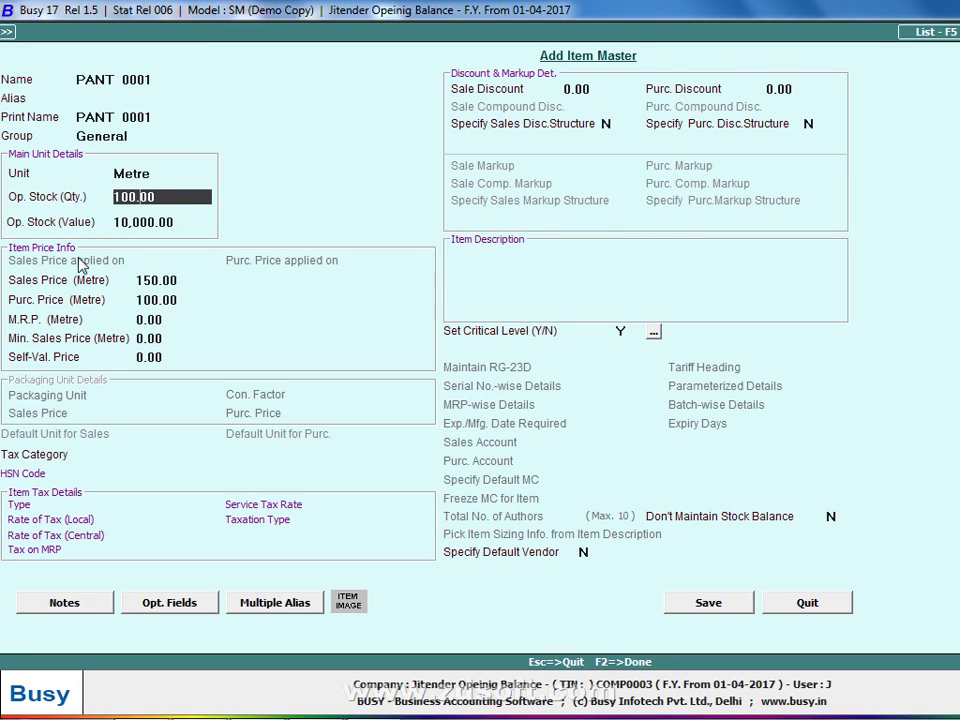
key(F2)
key(Return)
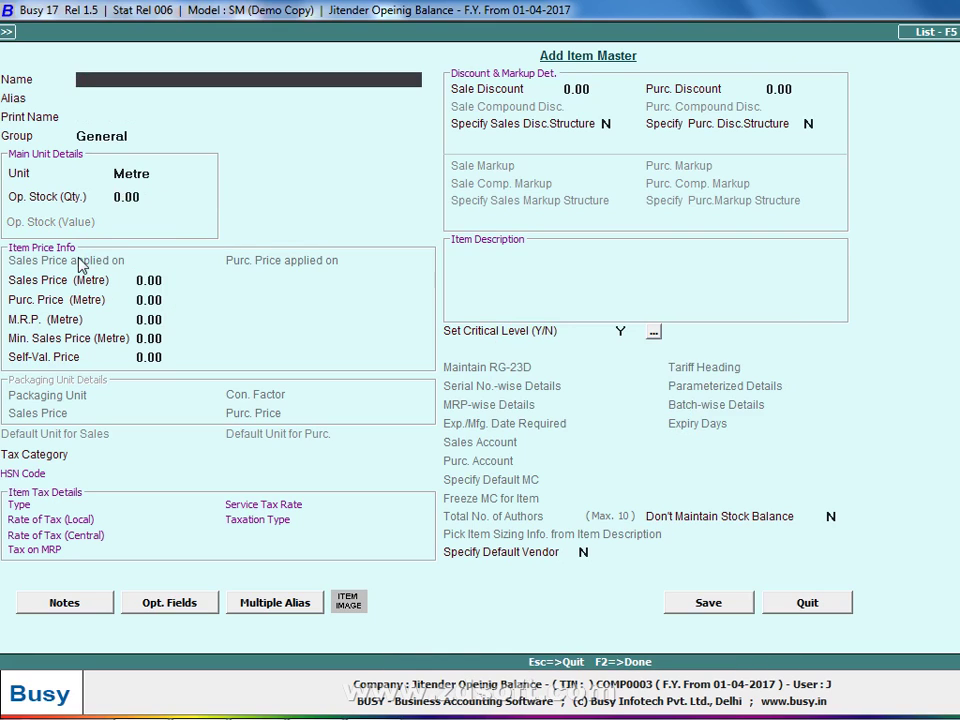
Start the next item master named PANT 0002, keeping the General group and Metre as its unit.
text(PANT 0002)
key(Return)
key(Return)
key(Return)
key(Return)
key(Return)
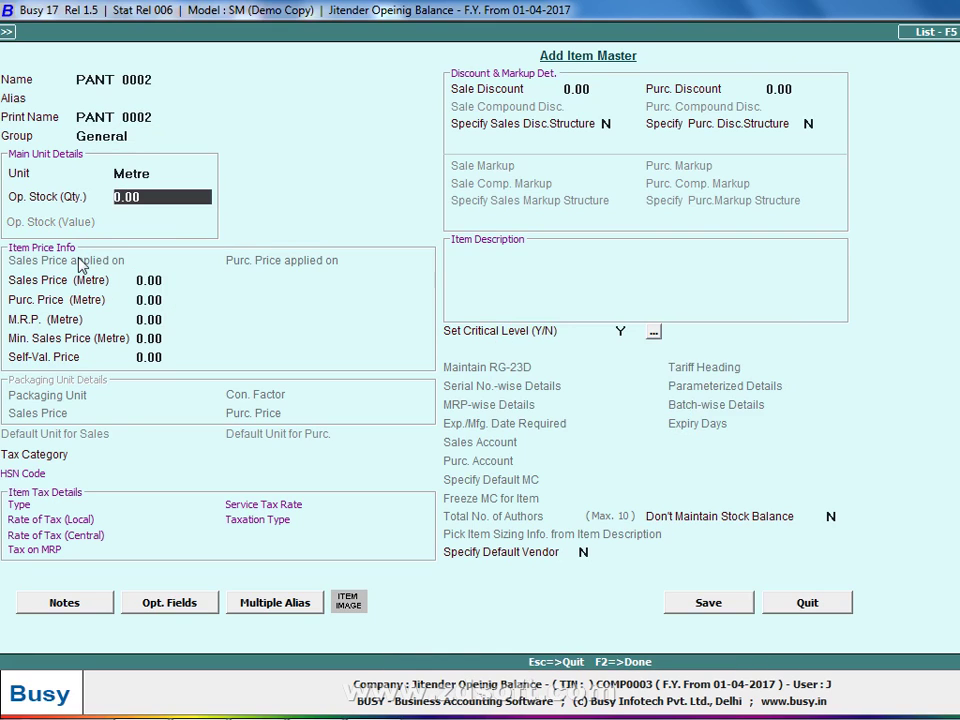
From the notes, give PANT 0002 an opening stock quantity of 110, a sales price of 150 and a purchase price of 100.
key(alt+Tab)
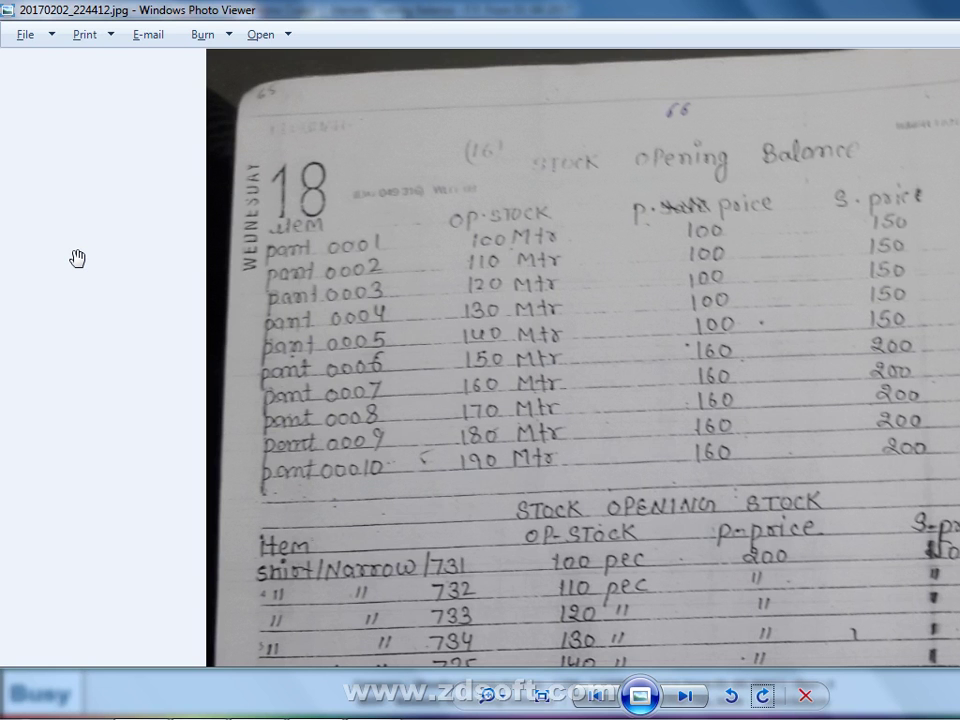
key(alt+Tab)
text(110)
key(Return)
key(Return)
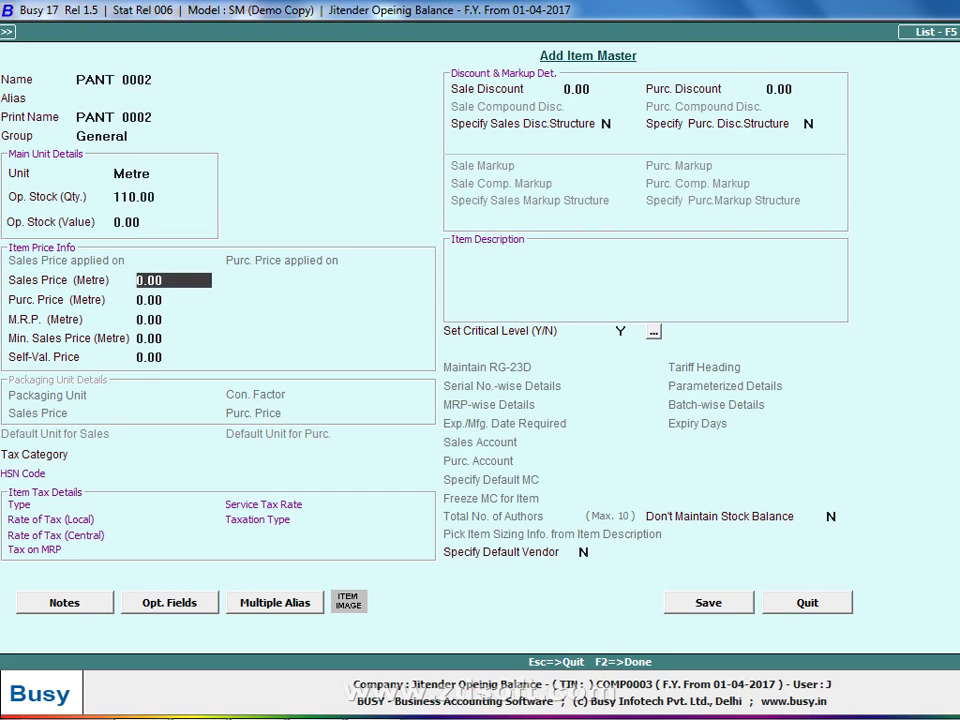
text(150)
key(Return)
text(100)
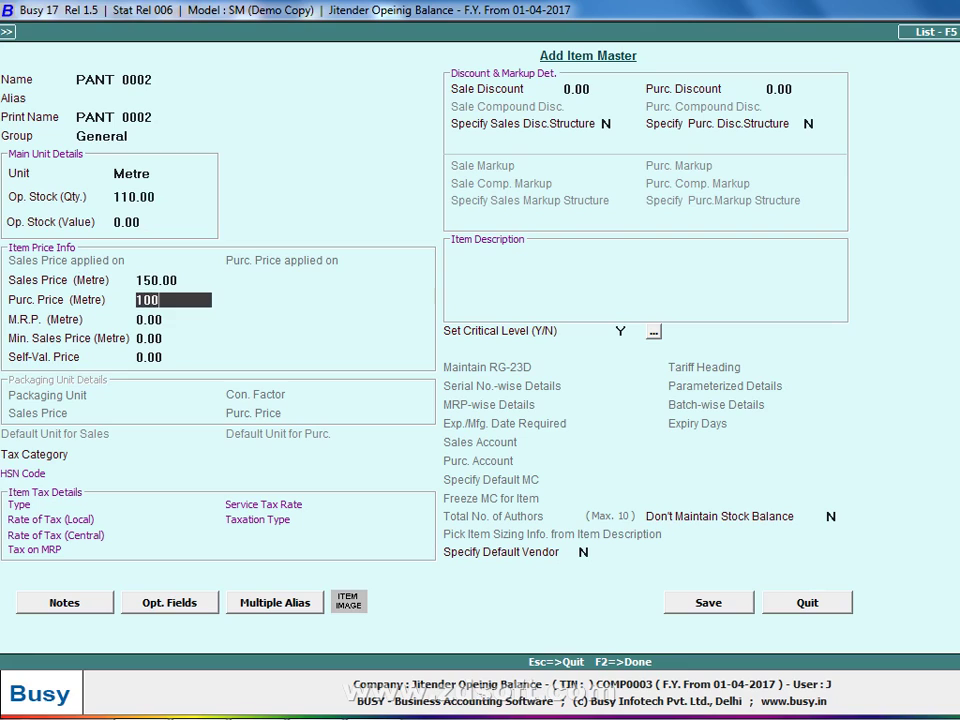
key(Return)
Set the opening stock value of PANT 0002 to 11,000, save the item, and leave item entry.
key(Up)
key(Up)
key(Up)
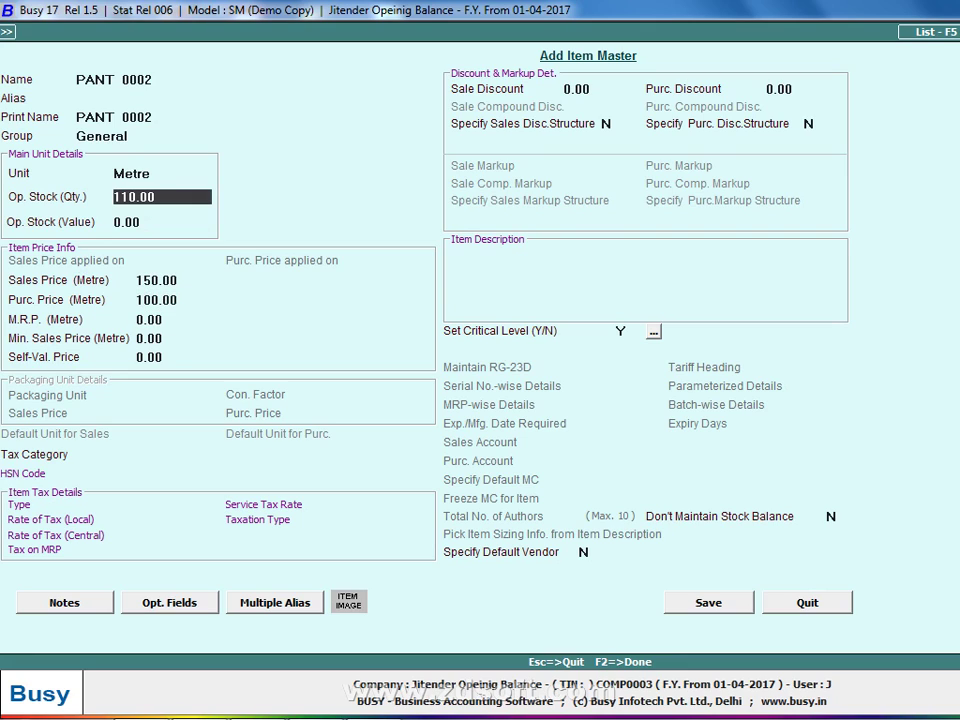
key(Return)
text(11000)
key(Return)
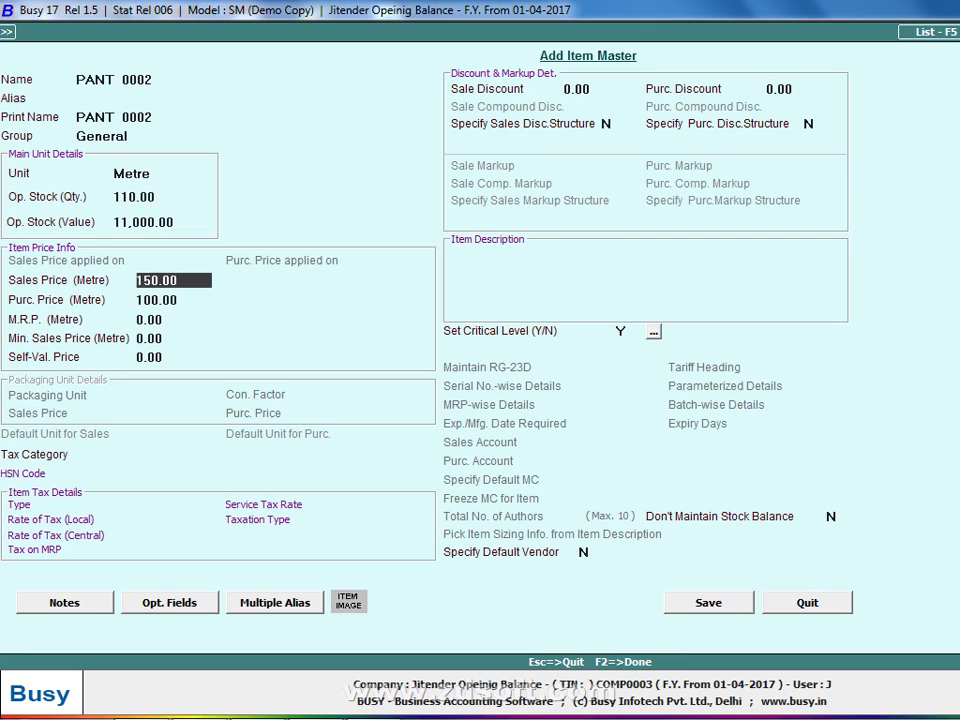
key(F2)
key(Return)
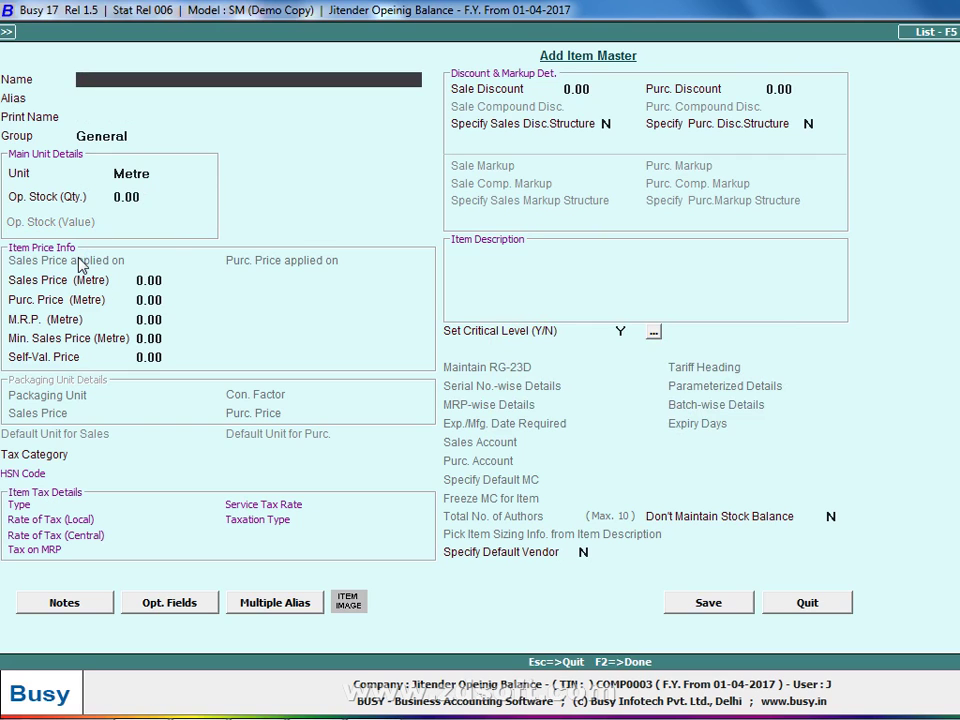
key(Escape)
key(Escape)
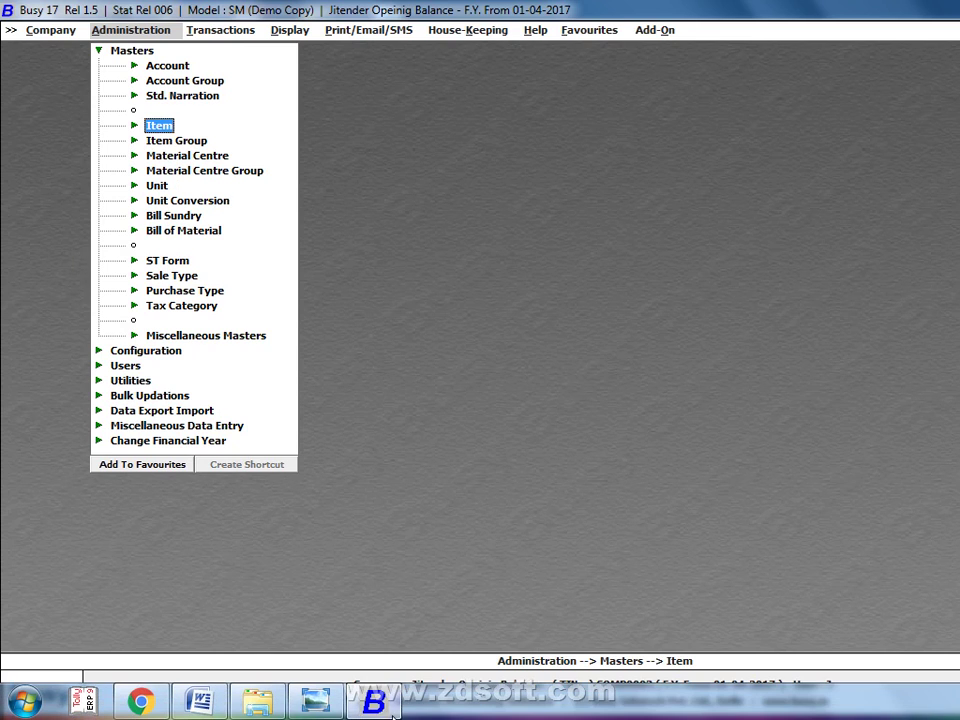
Switch to the notes in Windows Photo Viewer and review the page of debtors and creditors and the stock opening balance page.
click(316, 700)
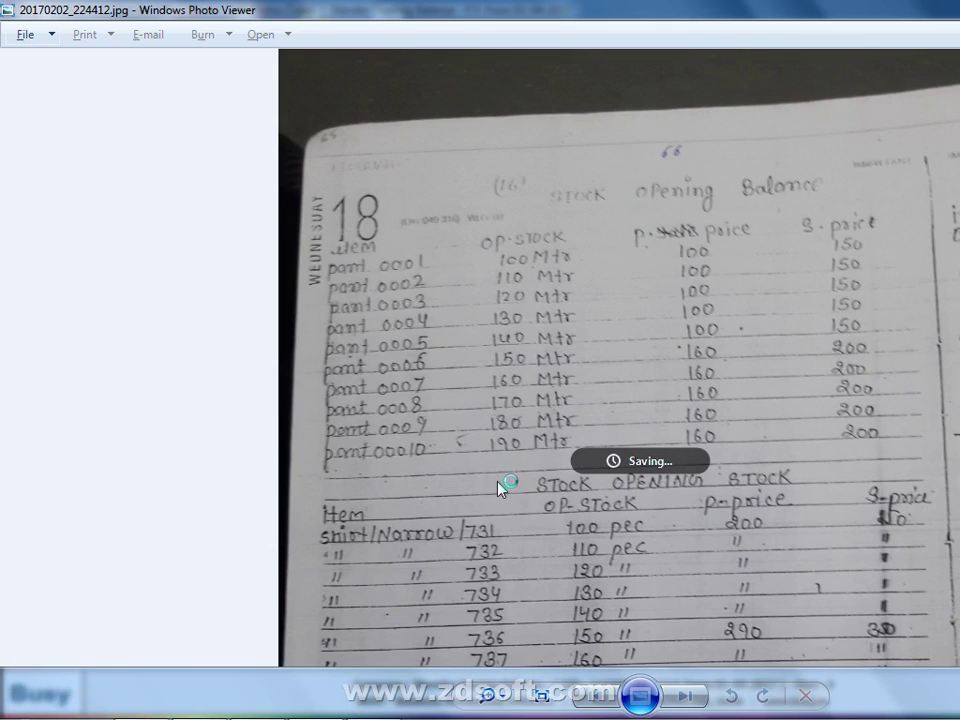
key(Left)
scroll(540, 453, up, 1)
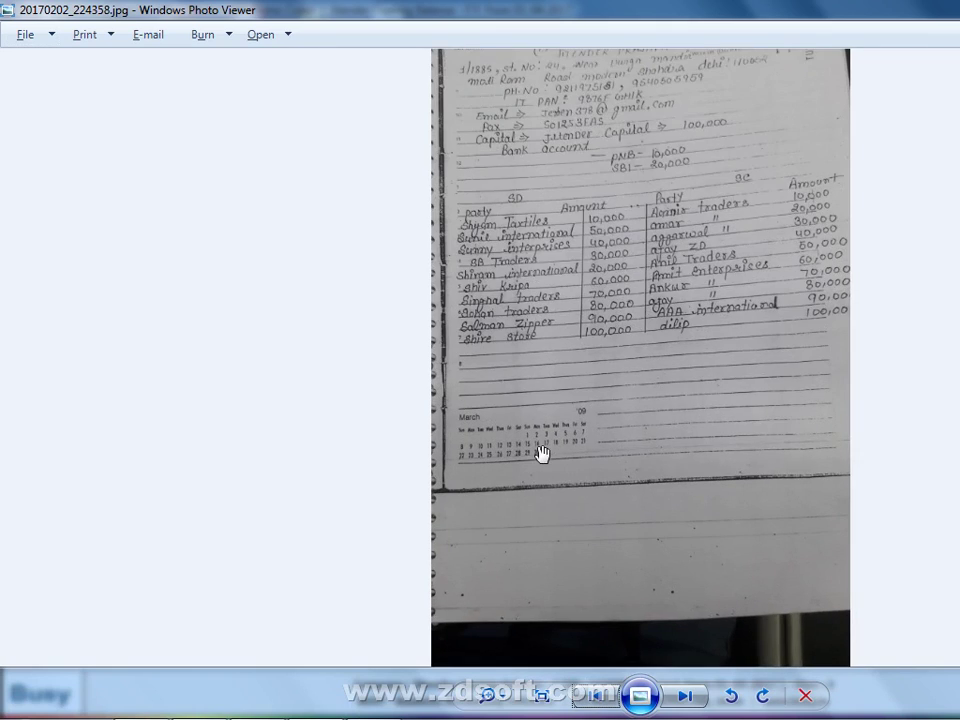
scroll(541, 452, up, 2)
drag(542, 452, 566, 650)
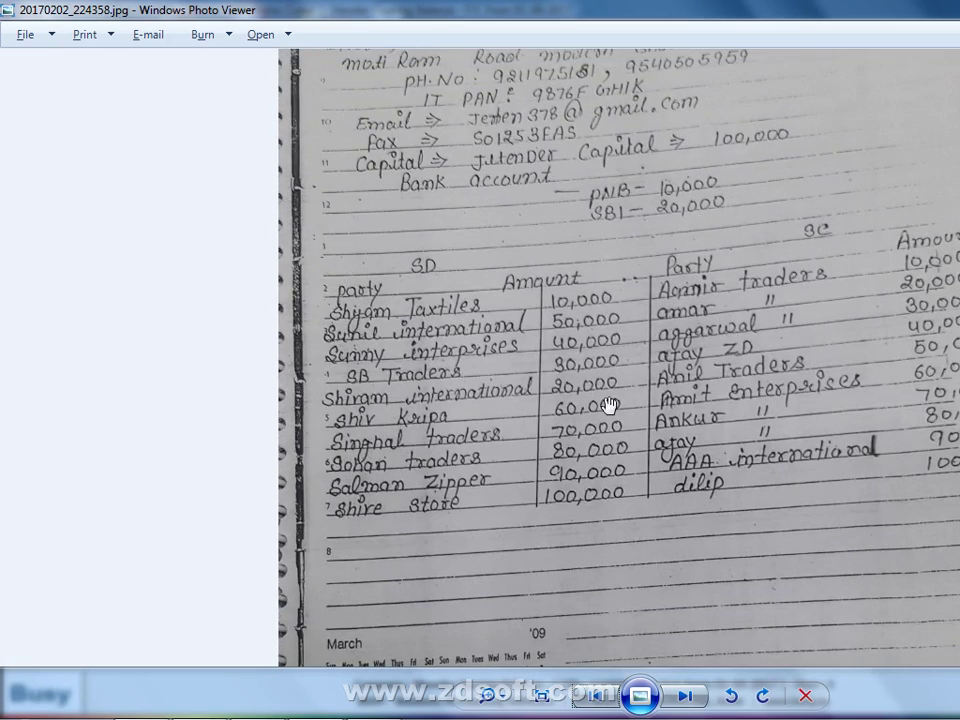
key(Right)
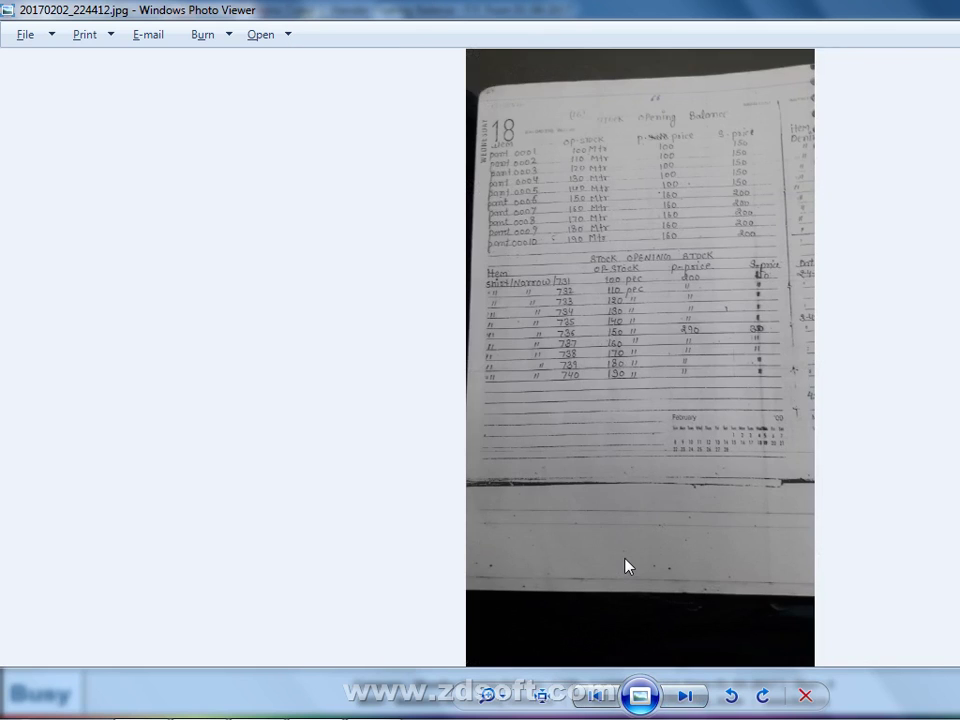
scroll(624, 566, up, 1)
Show the notes page with the denim opening stock and sales, rotate it upright, and examine its entries.
key(Right)
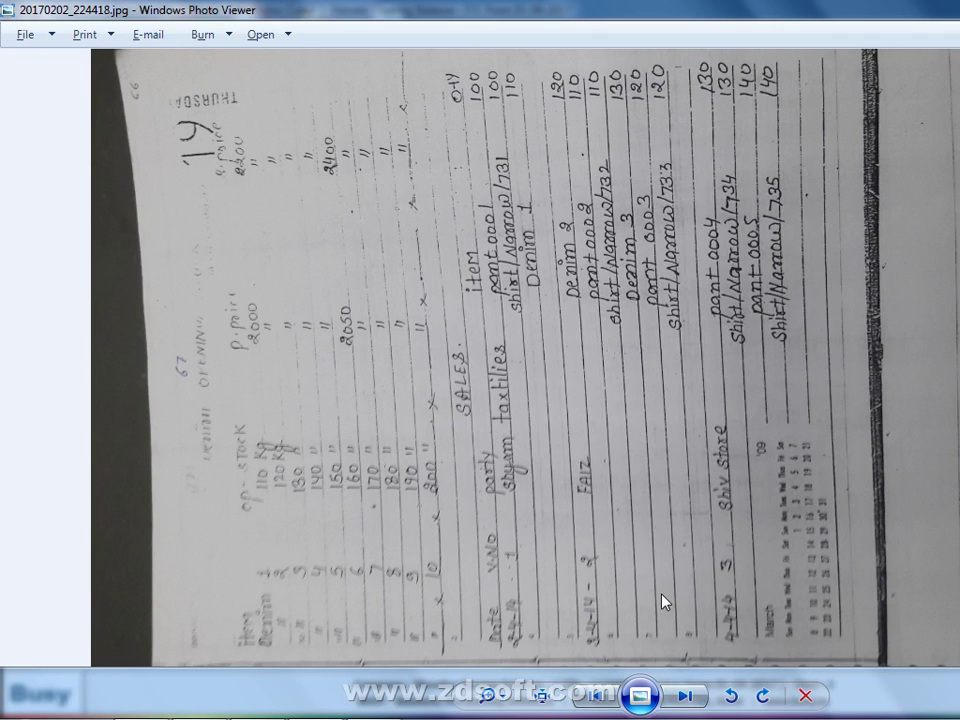
click(762, 695)
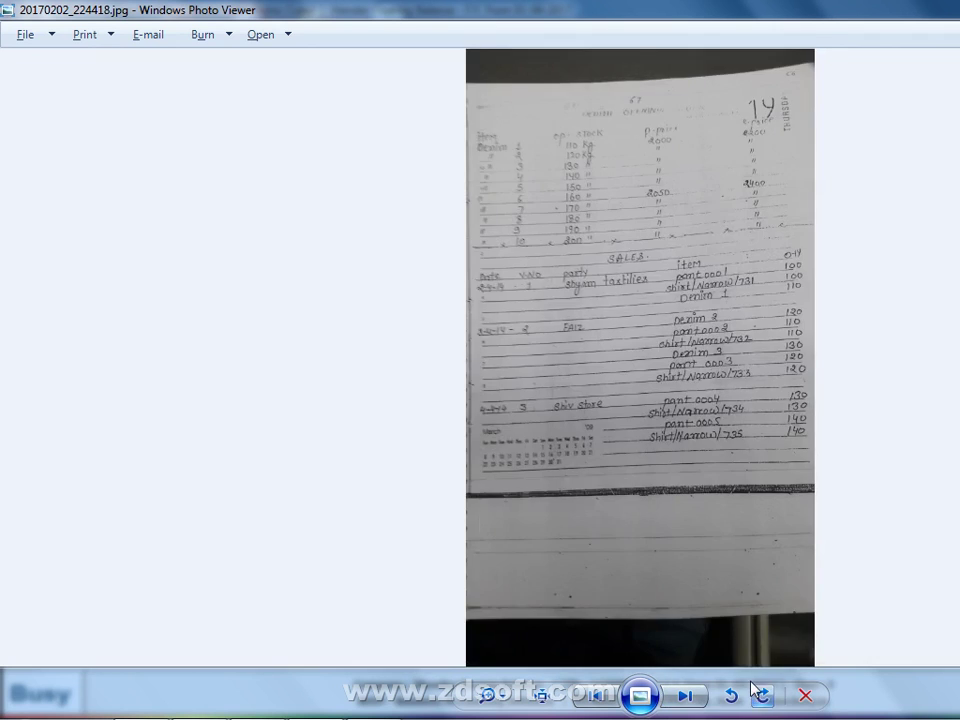
scroll(701, 565, up, 2)
drag(660, 339, 596, 639)
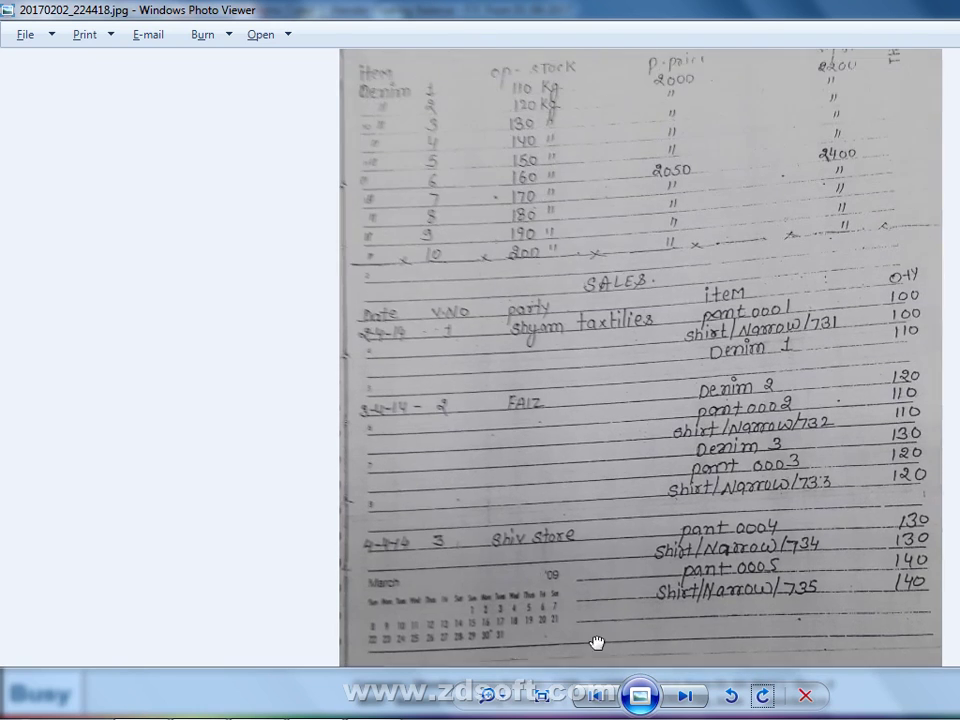
Look through the remaining notes pages of sales, purchases, receipts and payments, close the viewer, and show the desktop.
click(691, 695)
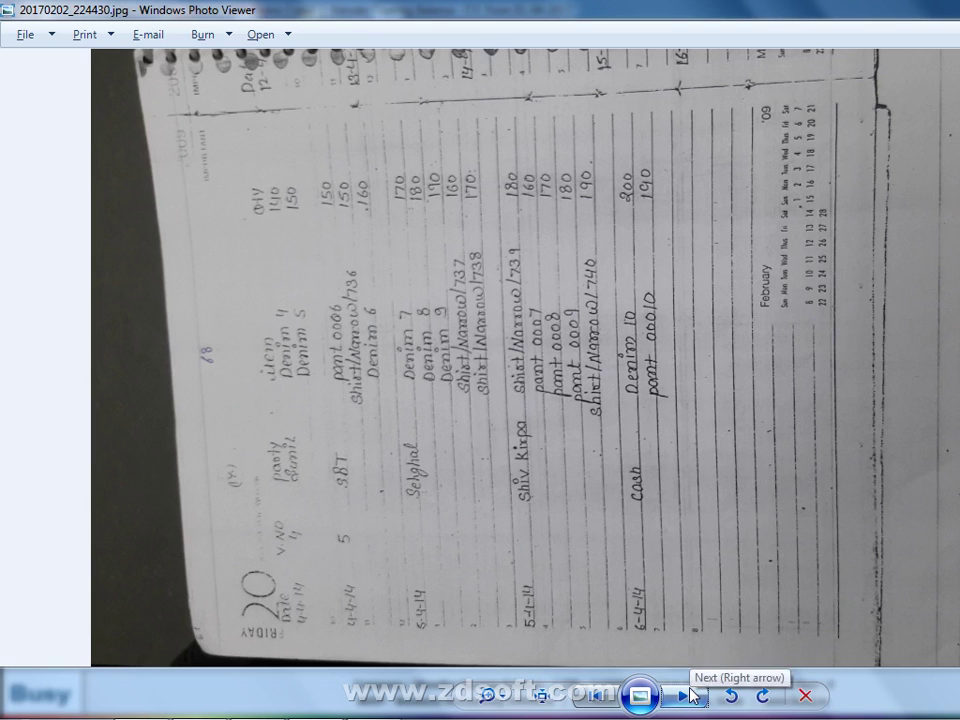
click(691, 695)
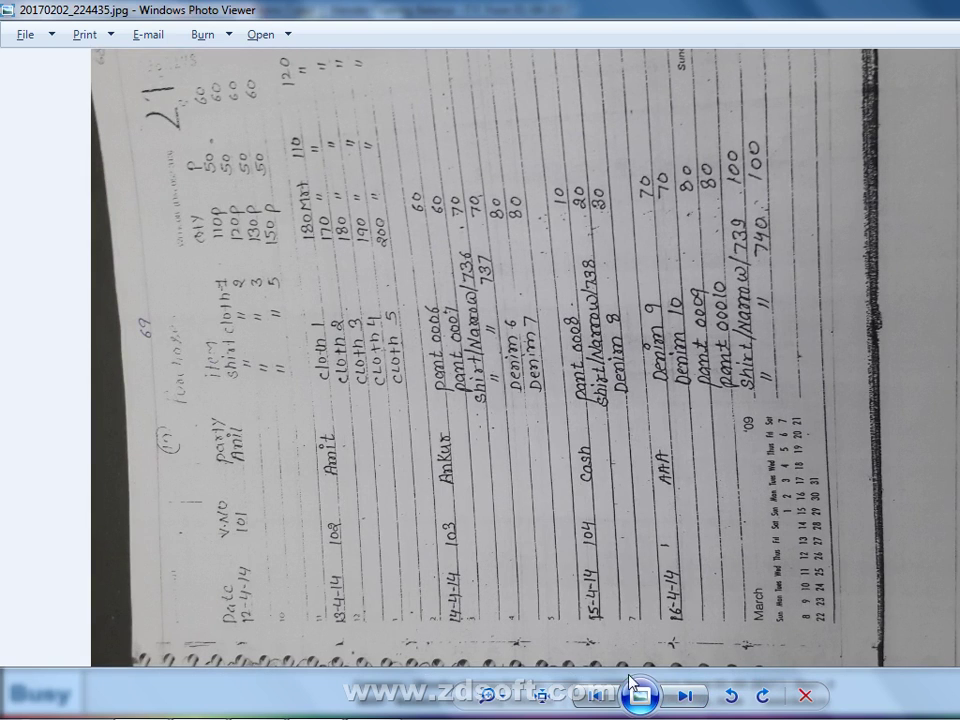
click(695, 697)
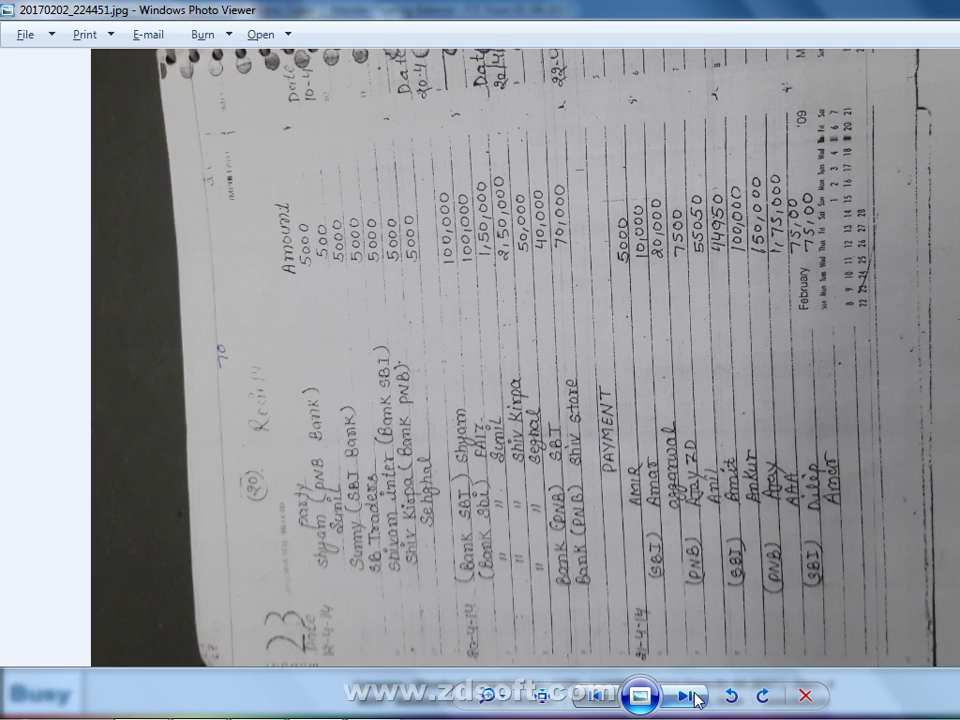
click(693, 696)
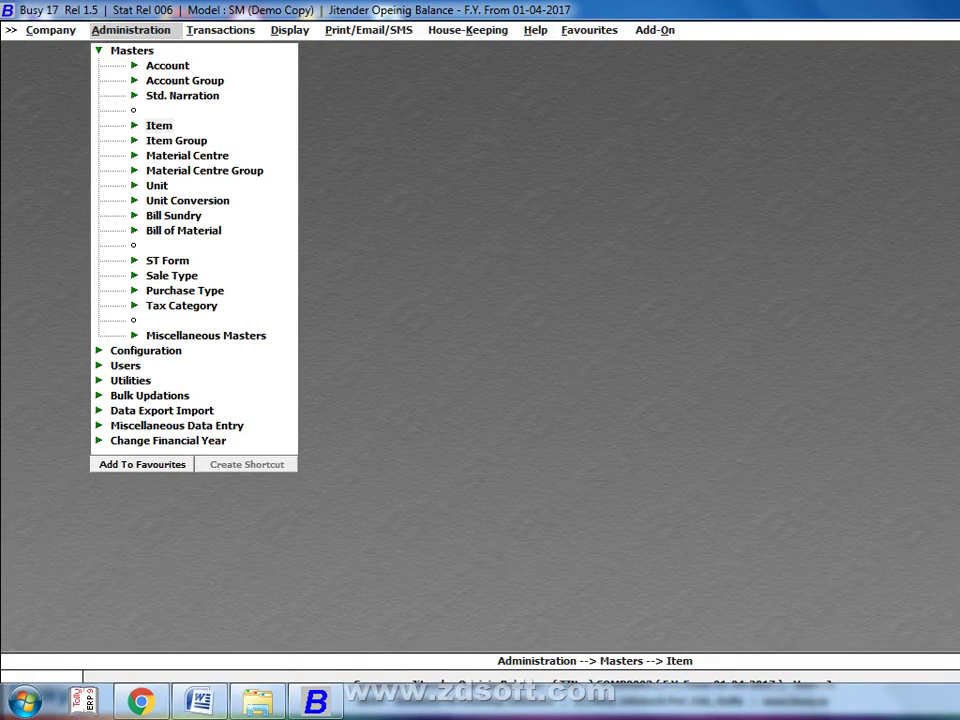
right_click(880, 700)
click(905, 606)
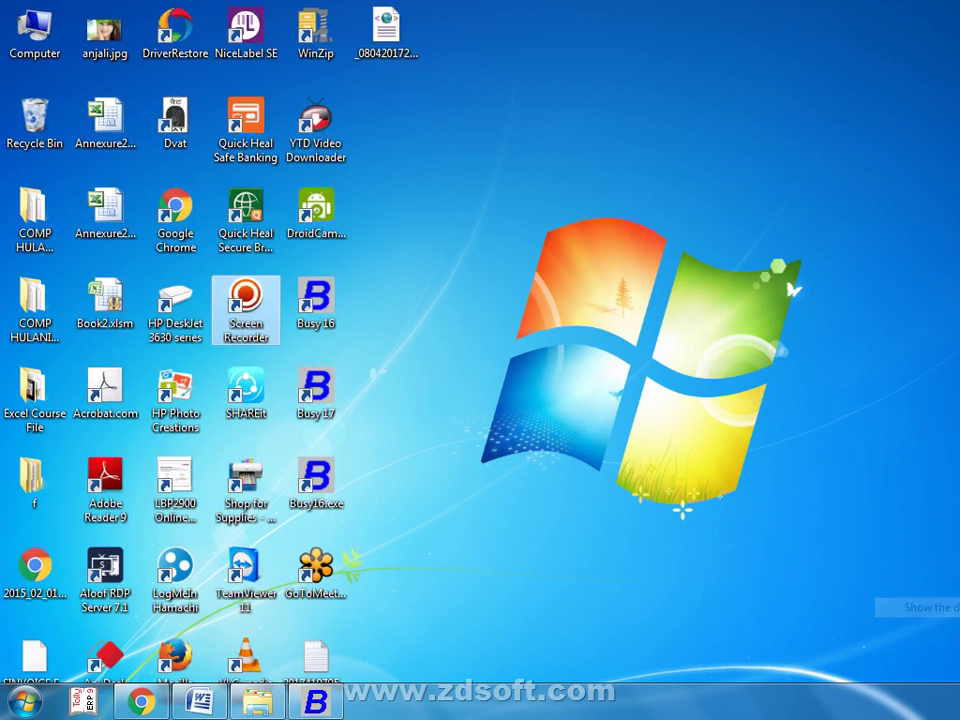